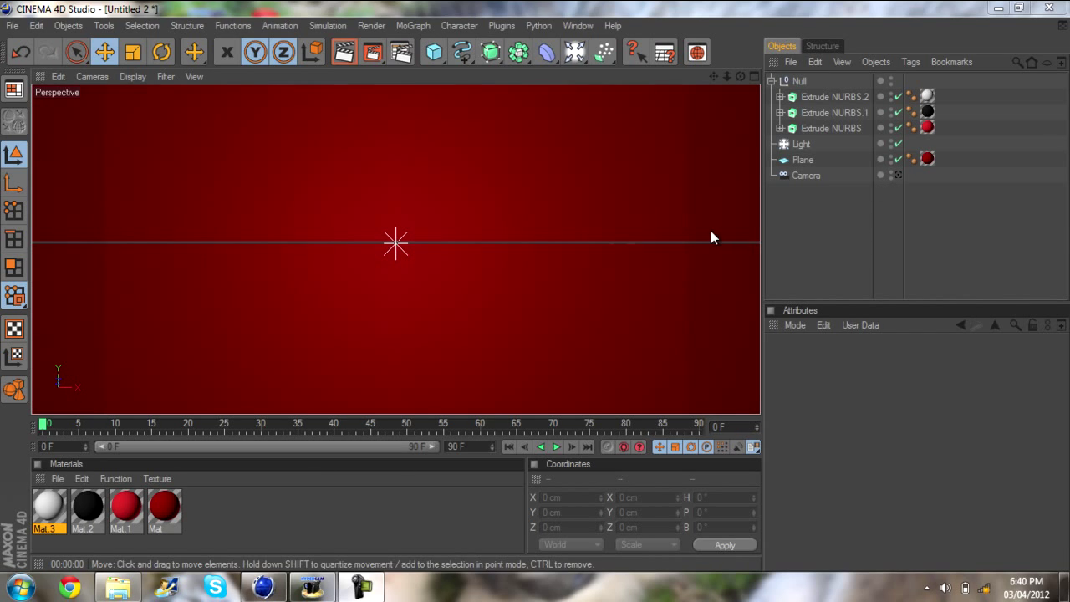
Step: Play back the existing logo animation and scrub to frame 33 to examine the spinning shapes
{"action": "mouse_move", "coordinate": [465, 53]}
{"action": "left_mouse_down"}
{"action": "mouse_move", "coordinate": [510, 127]}
{"action": "mouse_move", "coordinate": [585, 100]}
{"action": "mouse_move", "coordinate": [560, 10]}
{"action": "left_mouse_up"}
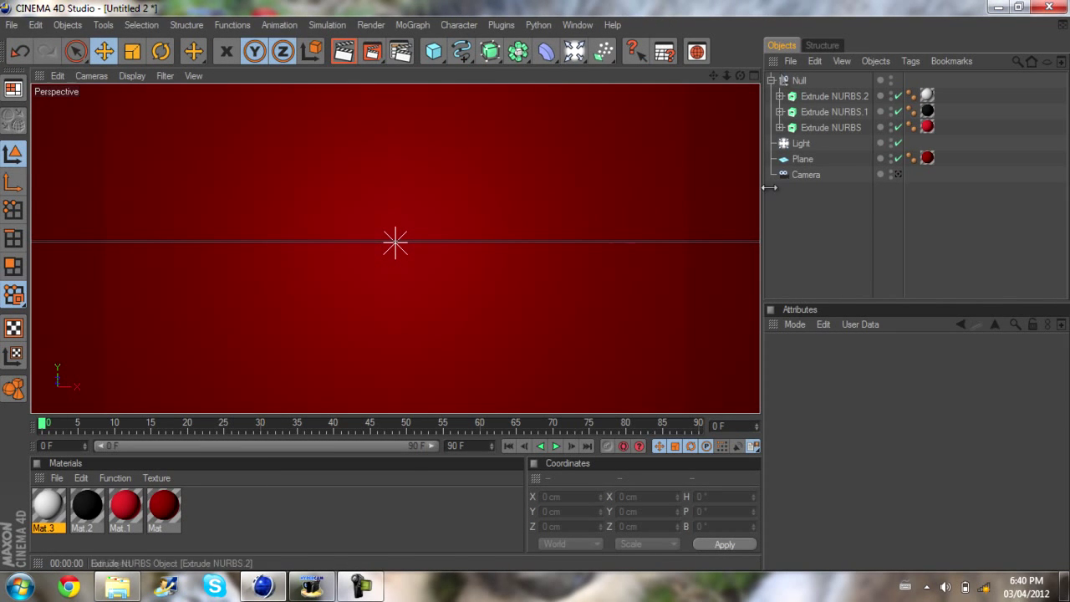
{"action": "left_click", "coordinate": [556, 447]}
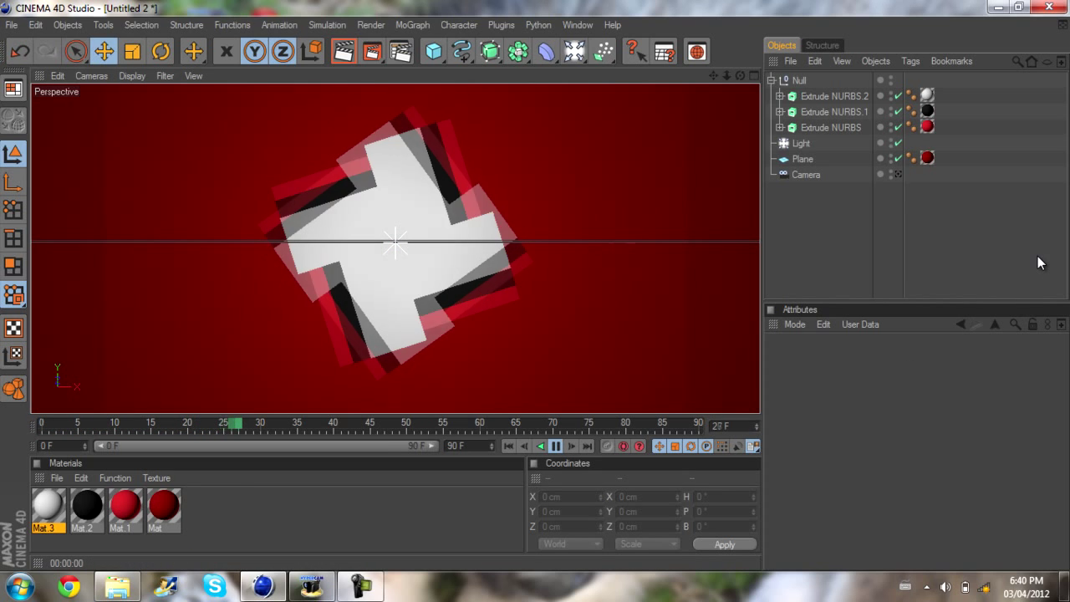
{"action": "left_click", "coordinate": [554, 445]}
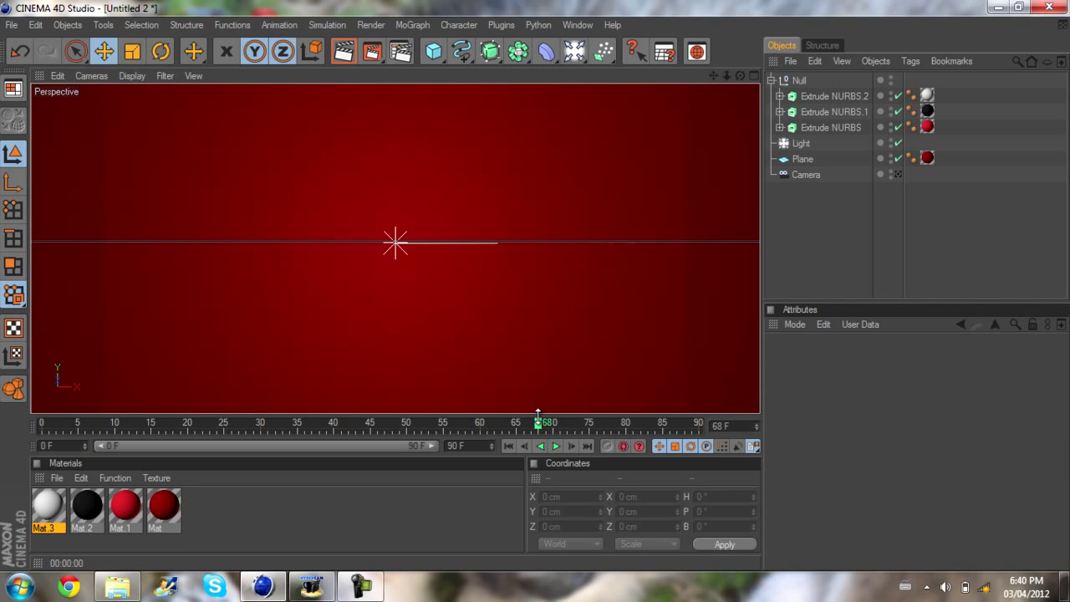
{"action": "left_click_drag", "start_coordinate": [538, 430], "coordinate": [282, 424]}
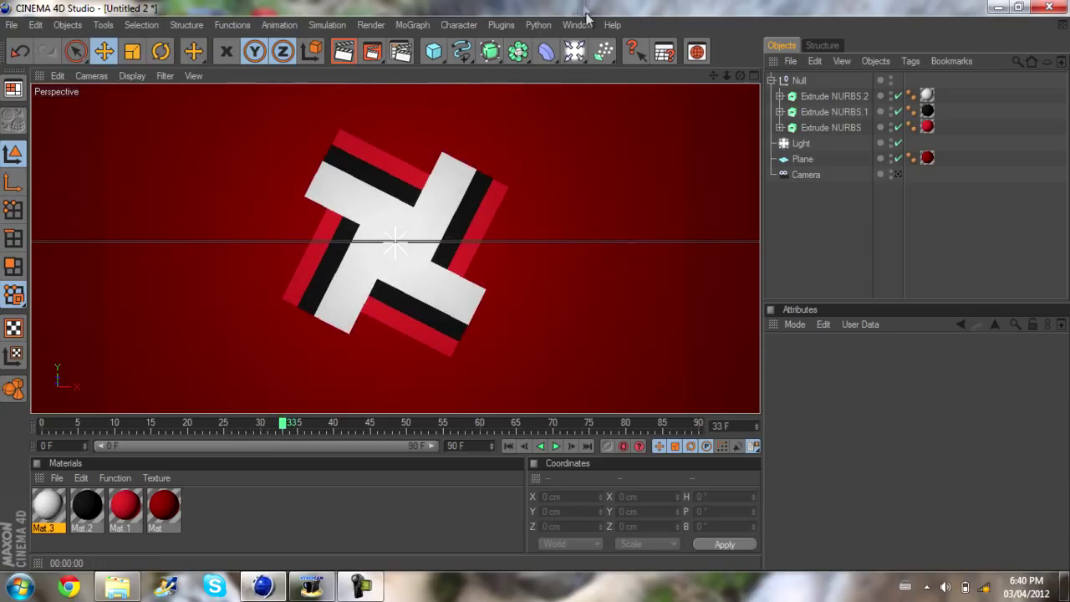
Step: Start a new scene and add a camera that faces the origin straight on at ground level
{"action": "left_click", "coordinate": [12, 24]}
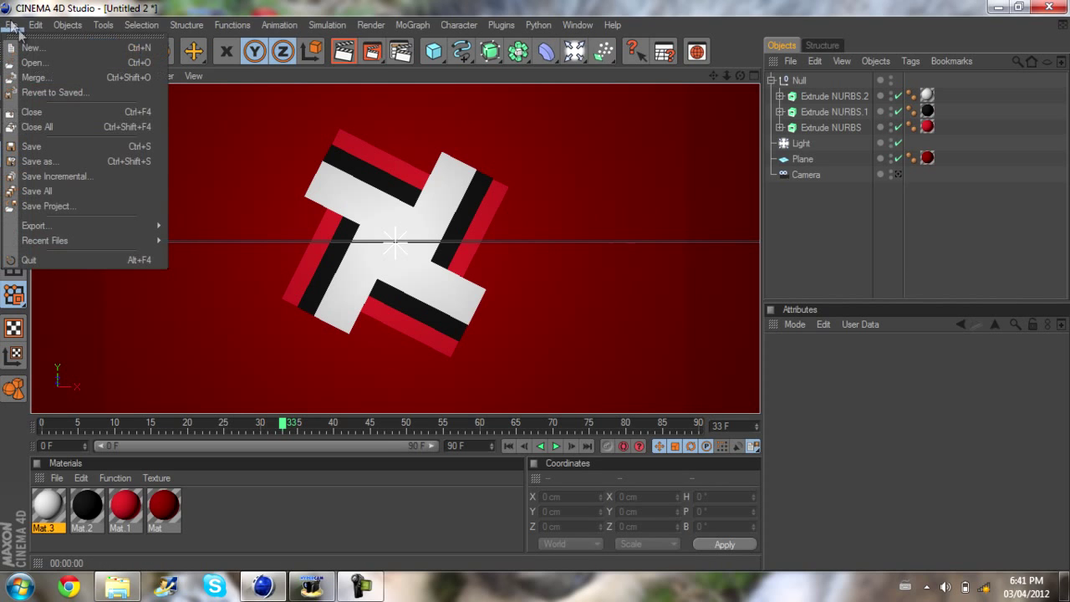
{"action": "left_click", "coordinate": [32, 47]}
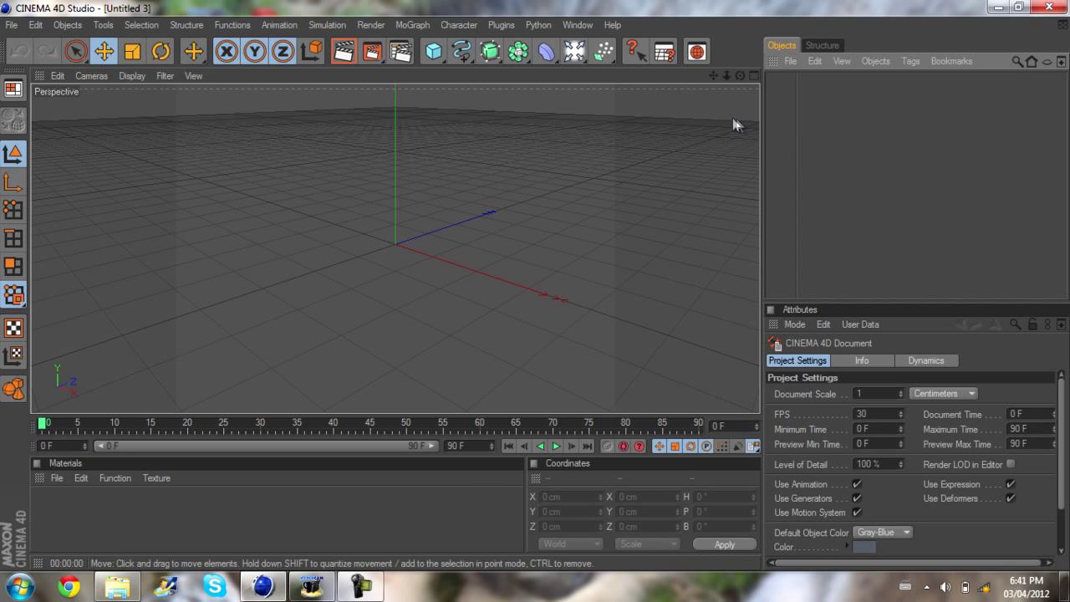
{"action": "left_click_drag", "start_coordinate": [740, 75], "coordinate": [533, 287]}
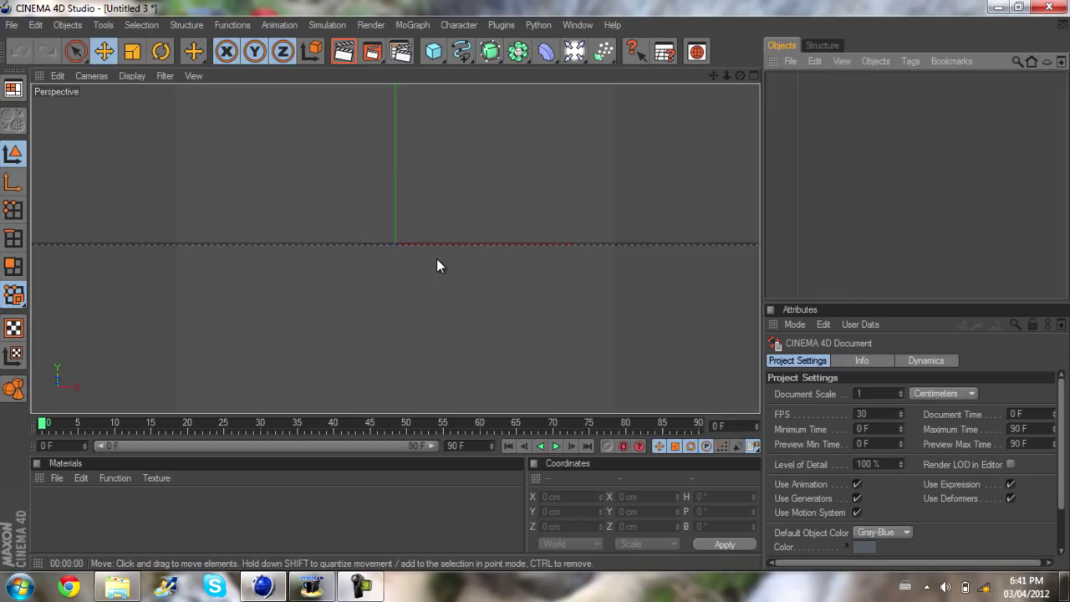
{"action": "left_click", "coordinate": [574, 52]}
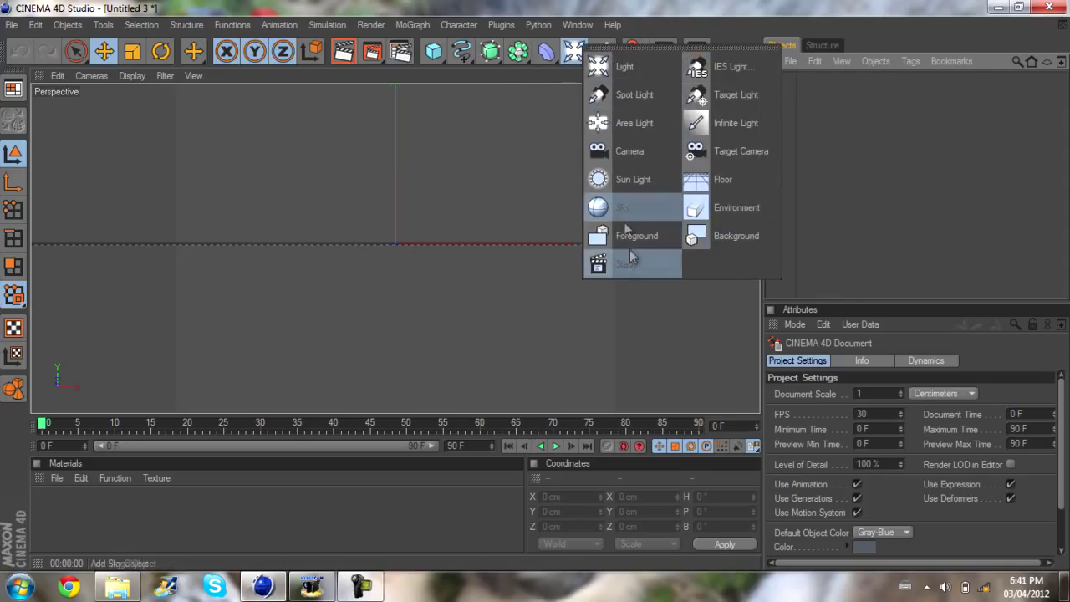
{"action": "left_click", "coordinate": [633, 151]}
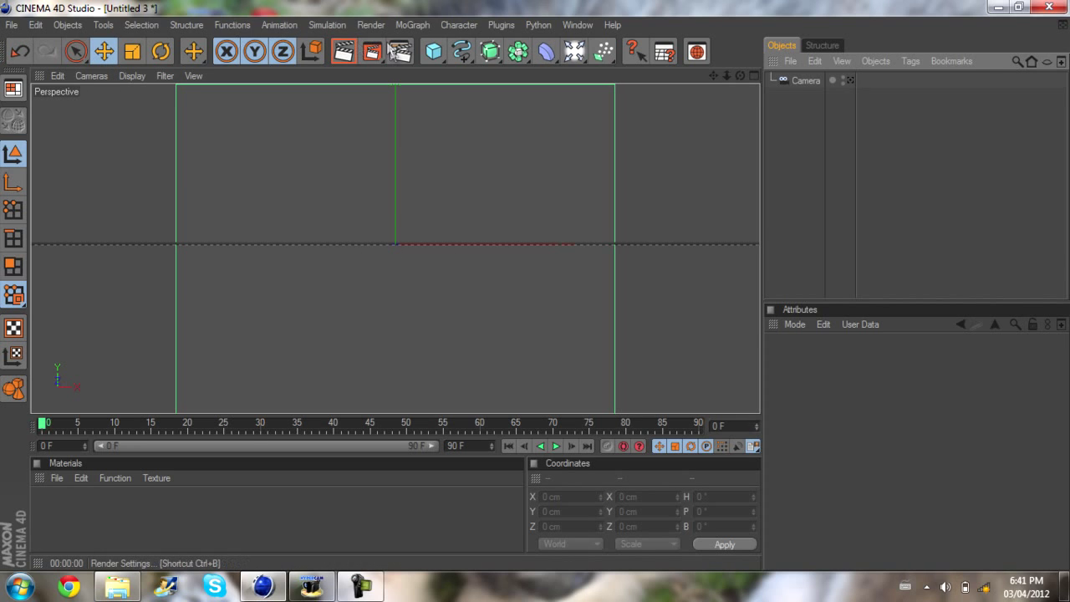
Step: Set the render output size to 1280 x 720 pixels in the render settings
{"action": "left_click", "coordinate": [403, 52]}
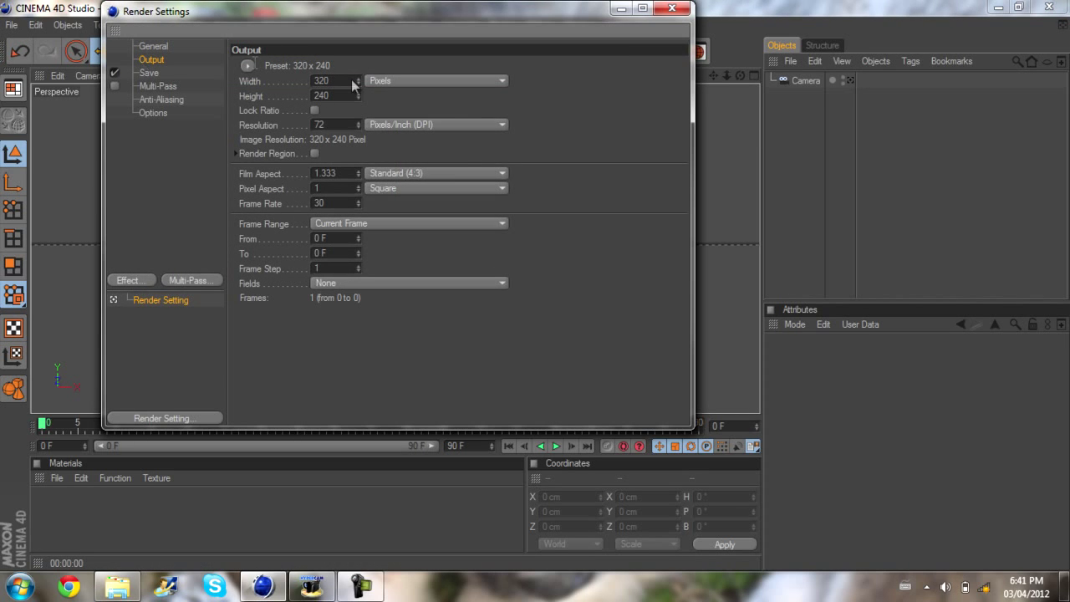
{"action": "type", "text": "1280"}
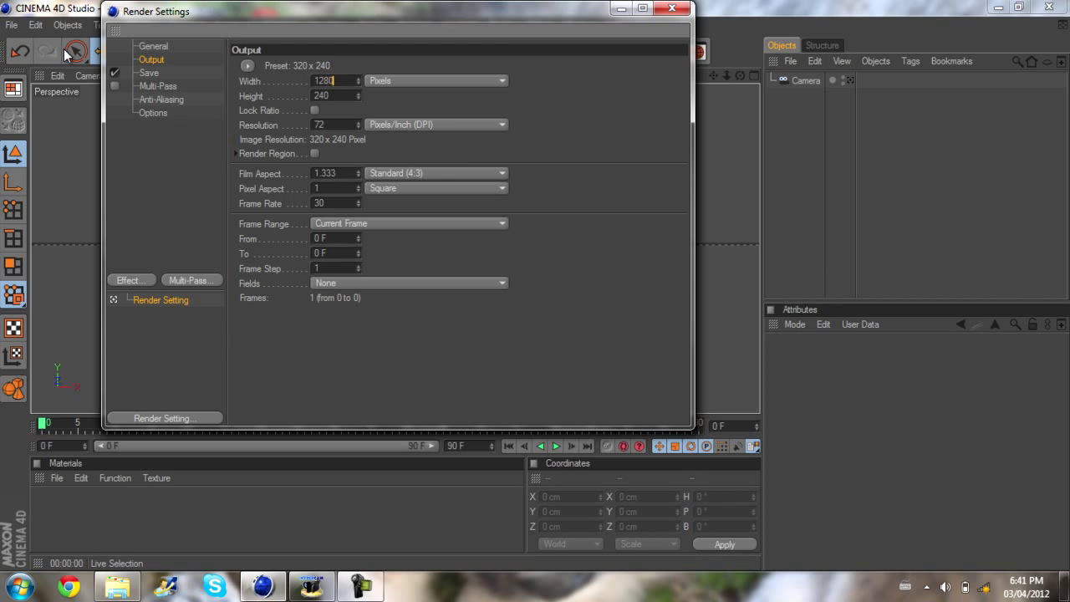
{"action": "key", "text": "Tab"}
{"action": "type", "text": "720"}
{"action": "key", "text": "Return"}
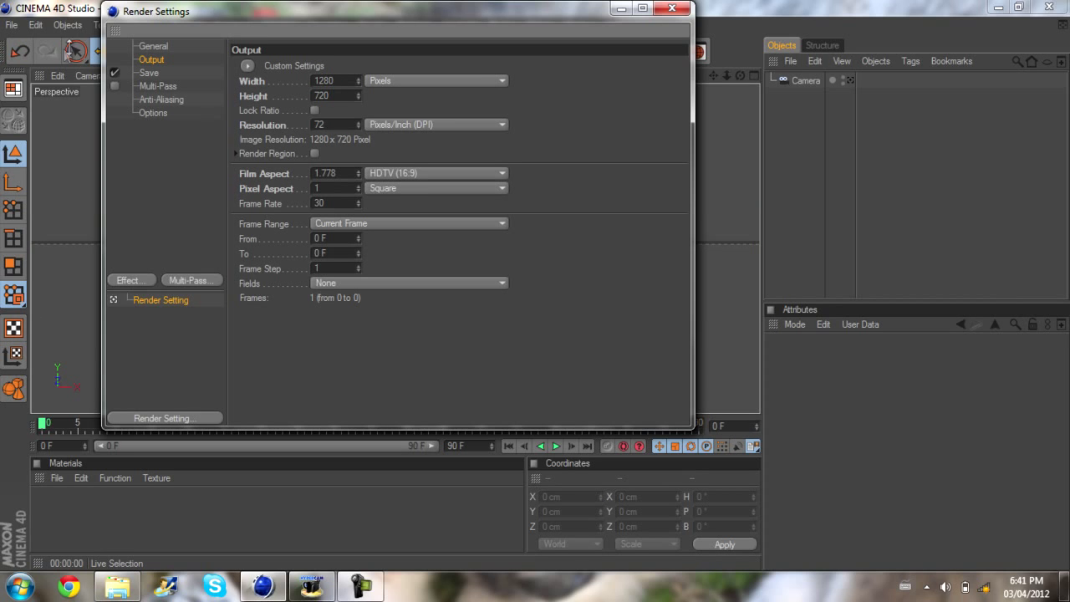
{"action": "left_click", "coordinate": [687, 7]}
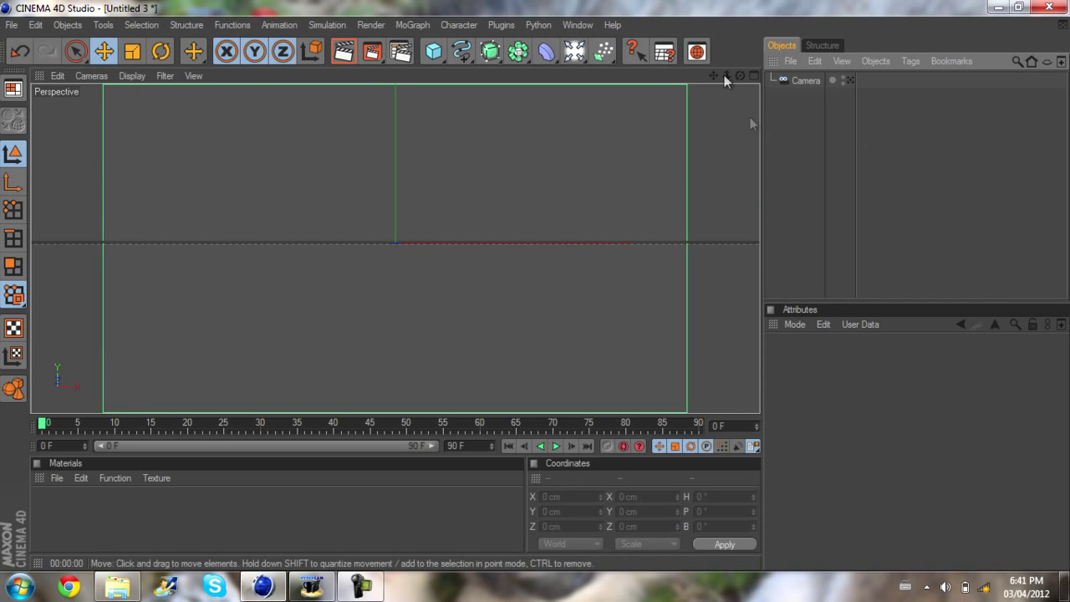
Step: Add a plane and rotate it to a pitch of 90° so it stands facing the camera
{"action": "left_click_drag", "start_coordinate": [438, 57], "coordinate": [549, 95]}
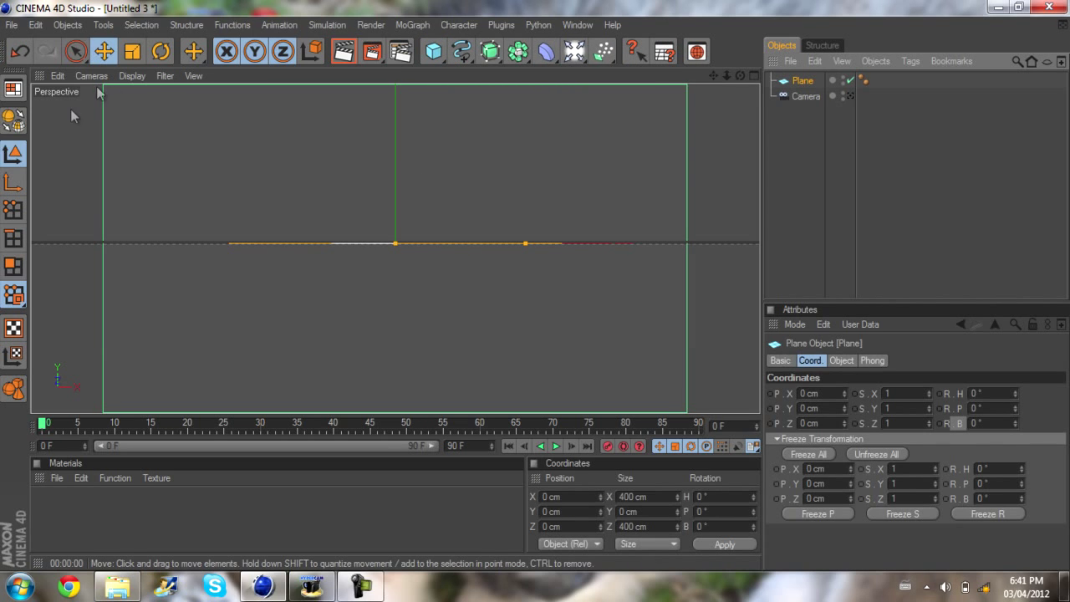
{"action": "left_click", "coordinate": [156, 52]}
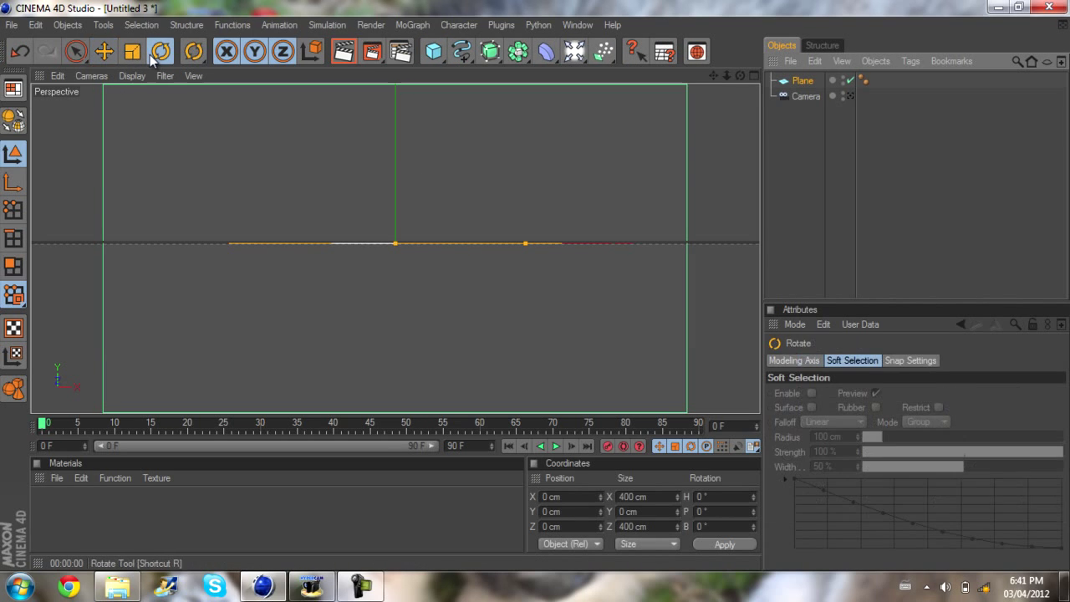
{"action": "left_click", "coordinate": [12, 183]}
{"action": "left_click_drag", "start_coordinate": [402, 213], "coordinate": [394, 280]}
{"action": "key", "text": "e"}
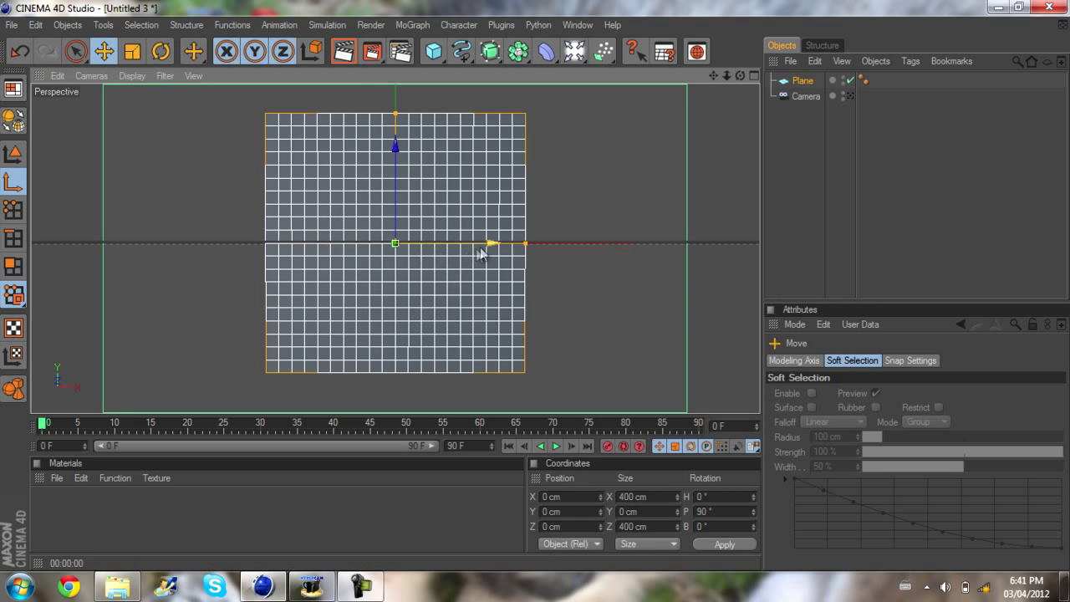
Step: Stretch the plane to about 1474 cm wide and 617 cm high so it fills the camera frame
{"action": "left_click_drag", "start_coordinate": [525, 242], "coordinate": [545, 296]}
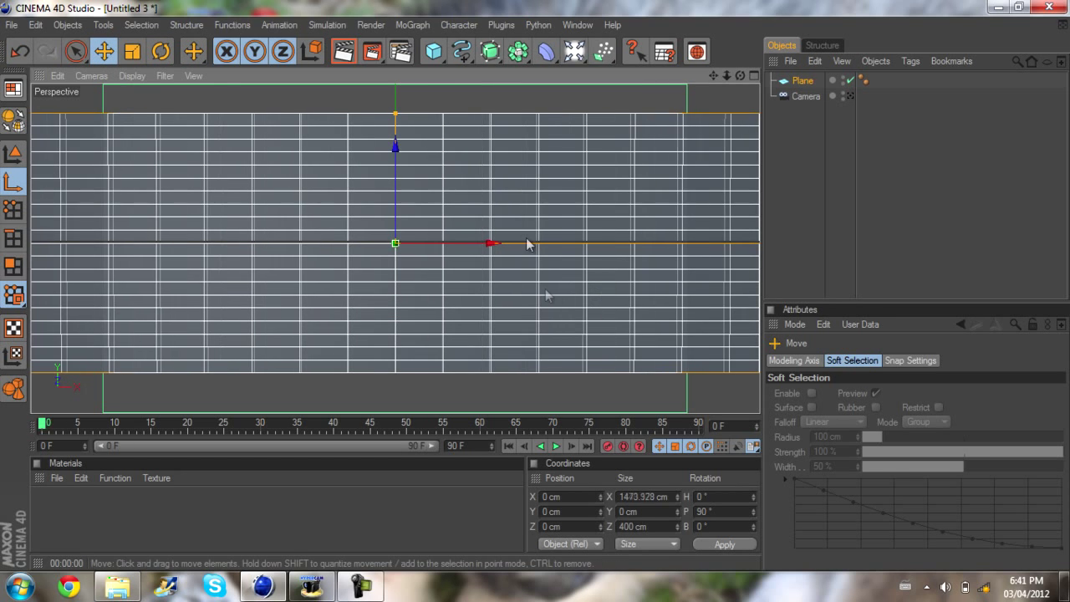
{"action": "left_click_drag", "start_coordinate": [398, 115], "coordinate": [540, 278]}
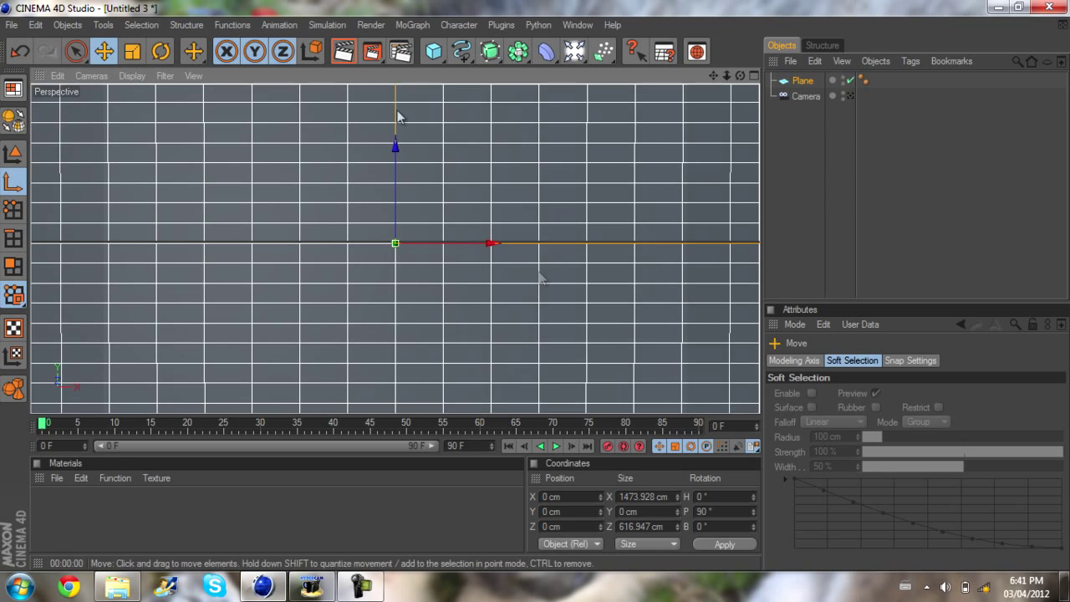
{"action": "left_click", "coordinate": [915, 186]}
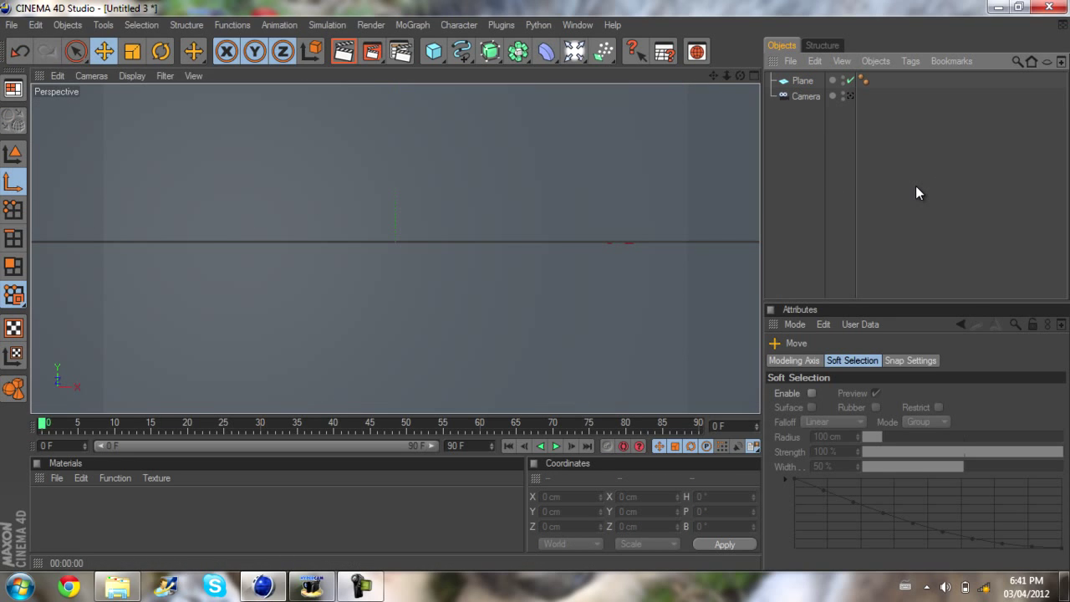
Step: Create a new material and turn off its Specular channel
{"action": "double_click", "coordinate": [67, 511]}
{"action": "double_click", "coordinate": [56, 504]}
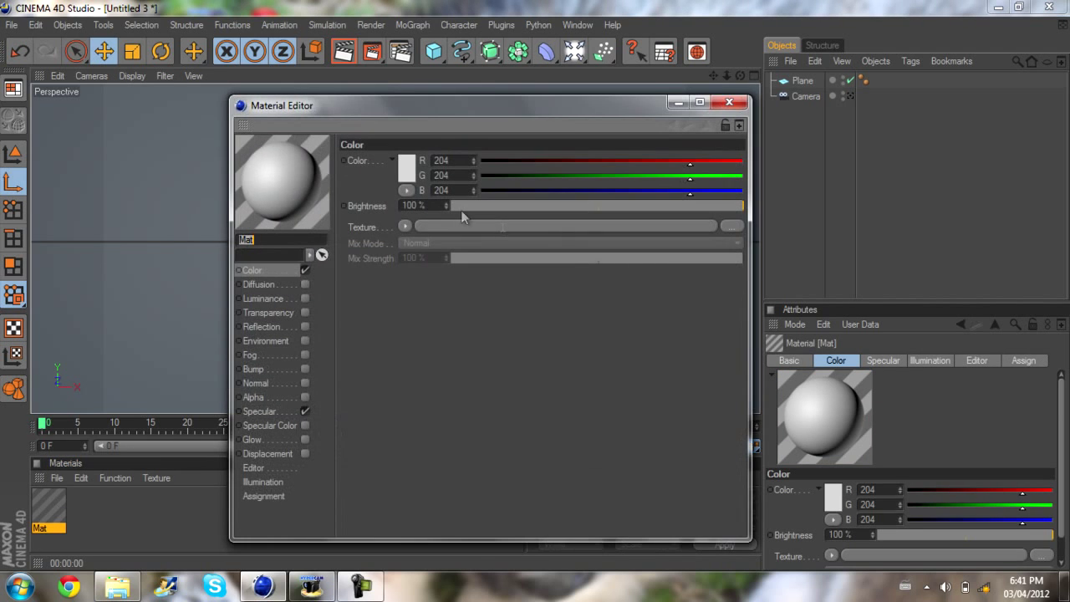
{"action": "left_click", "coordinate": [304, 411]}
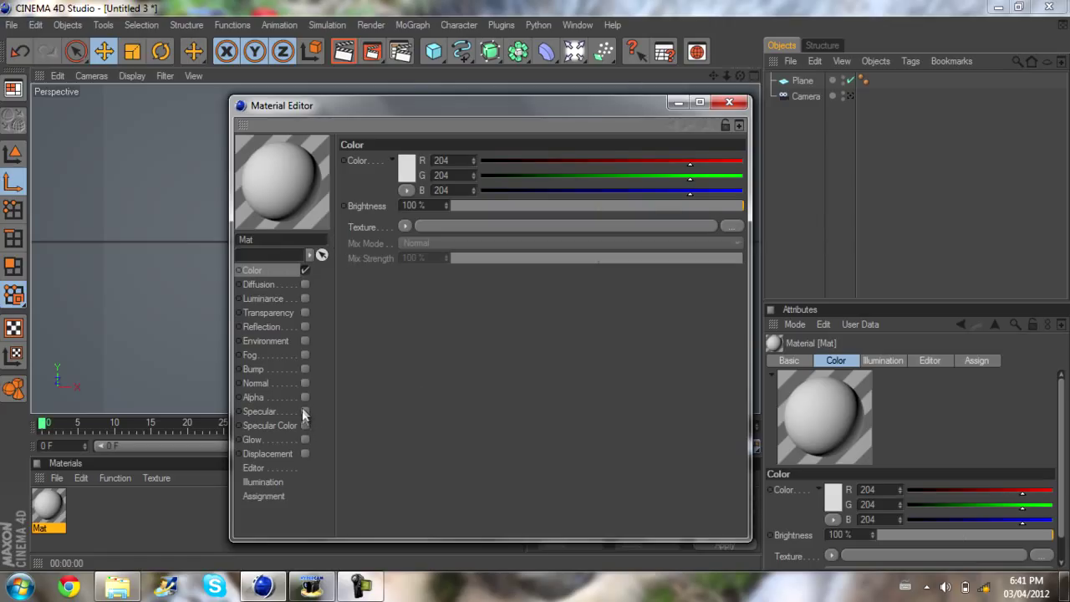
Step: Set the material's colour to dark grey RGB 82, 82, 82 and apply the material to the plane
{"action": "left_click", "coordinate": [409, 168]}
{"action": "left_click_drag", "start_coordinate": [359, 142], "coordinate": [288, 154]}
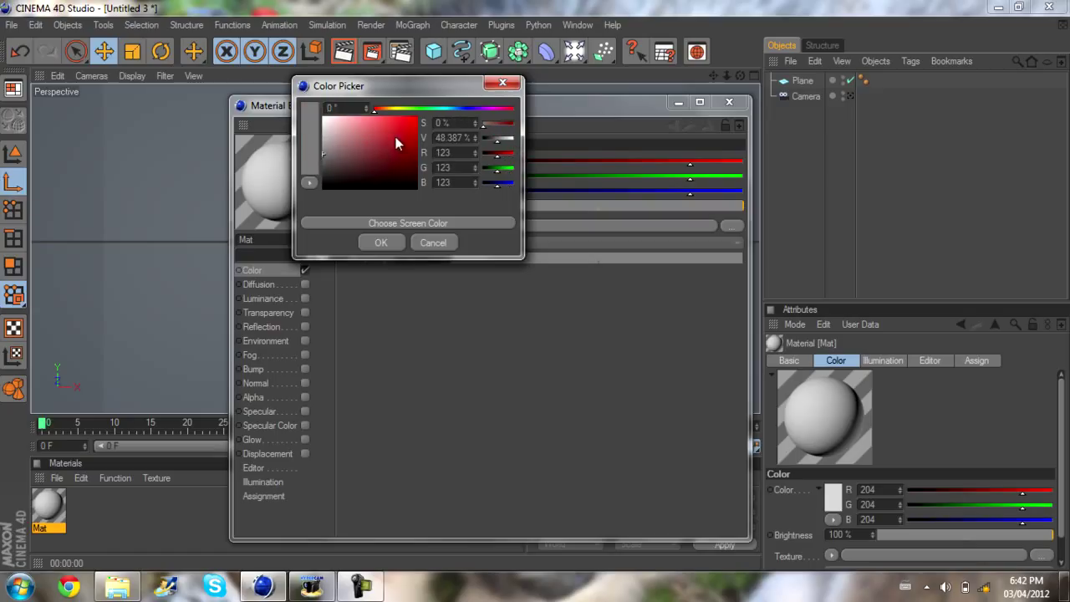
{"action": "mouse_move", "coordinate": [353, 151]}
{"action": "left_mouse_down"}
{"action": "mouse_move", "coordinate": [297, 159]}
{"action": "mouse_move", "coordinate": [291, 172]}
{"action": "left_mouse_up"}
{"action": "left_click", "coordinate": [374, 241]}
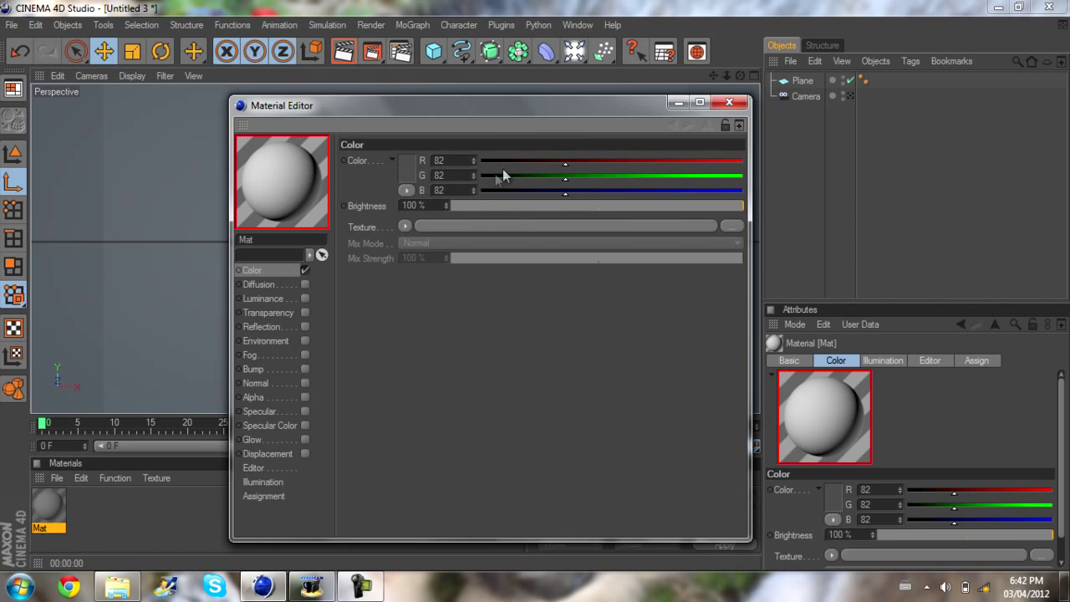
{"action": "left_click", "coordinate": [728, 103]}
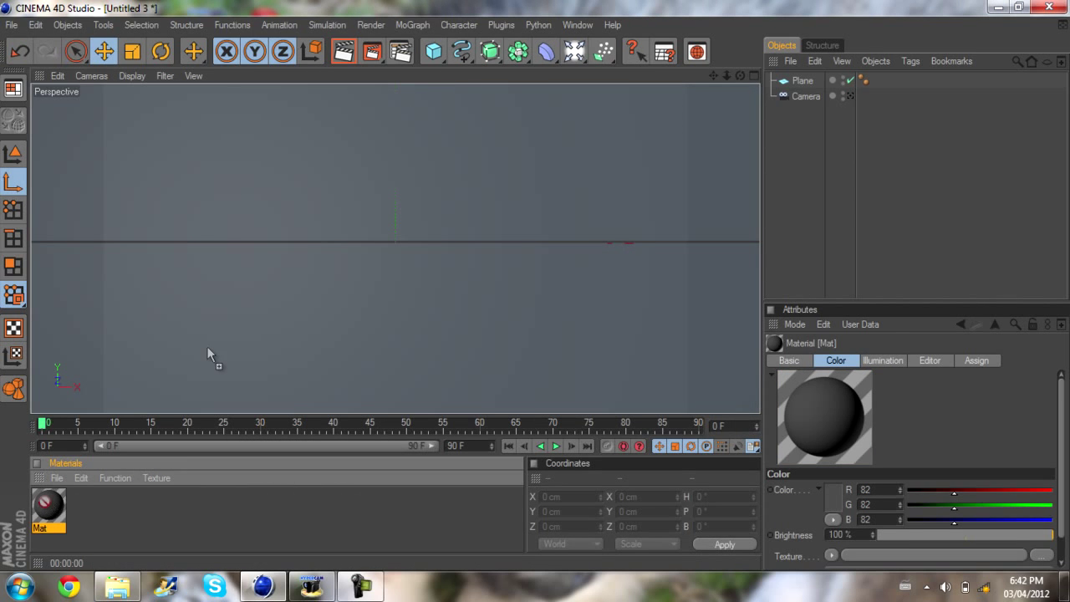
{"action": "left_click_drag", "start_coordinate": [208, 354], "coordinate": [874, 80]}
{"action": "left_click", "coordinate": [1041, 234]}
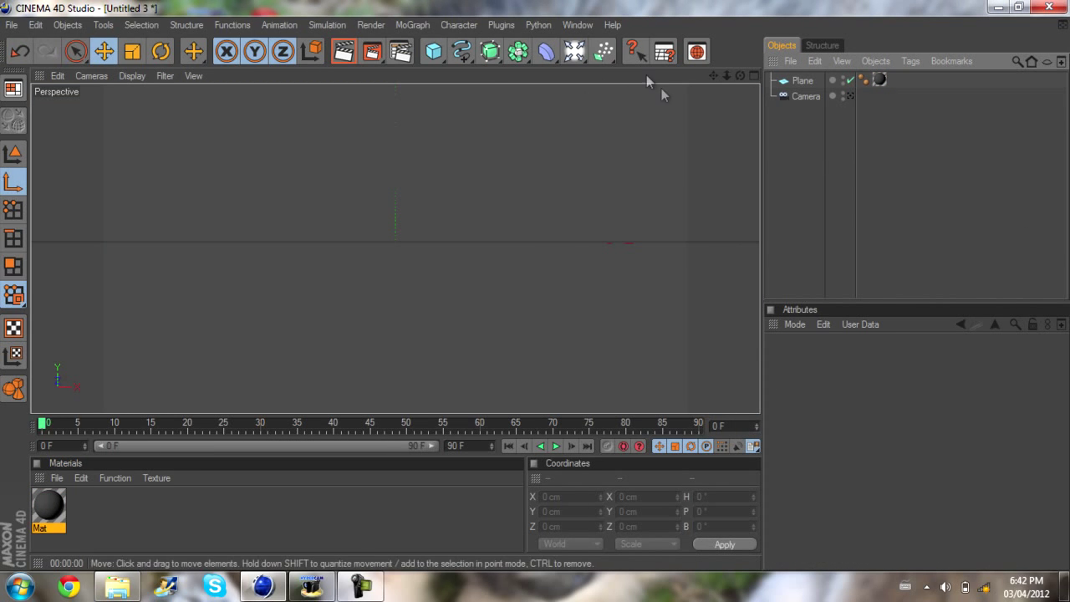
Step: Add a light and move it along the Z axis to about -492 cm, in front of the plane
{"action": "left_click_drag", "start_coordinate": [574, 52], "coordinate": [632, 65]}
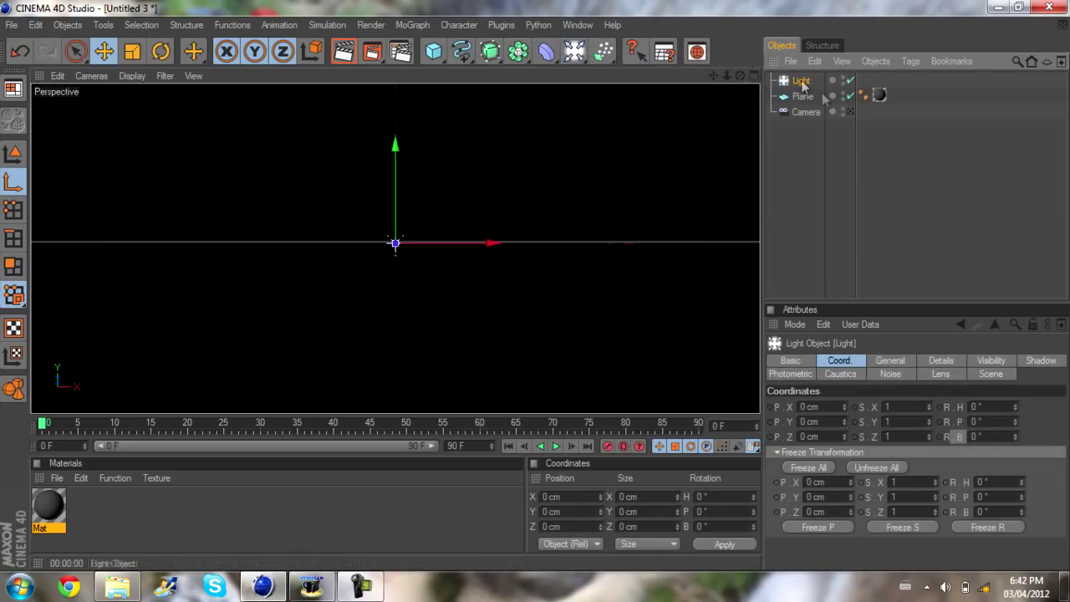
{"action": "left_click", "coordinate": [753, 77]}
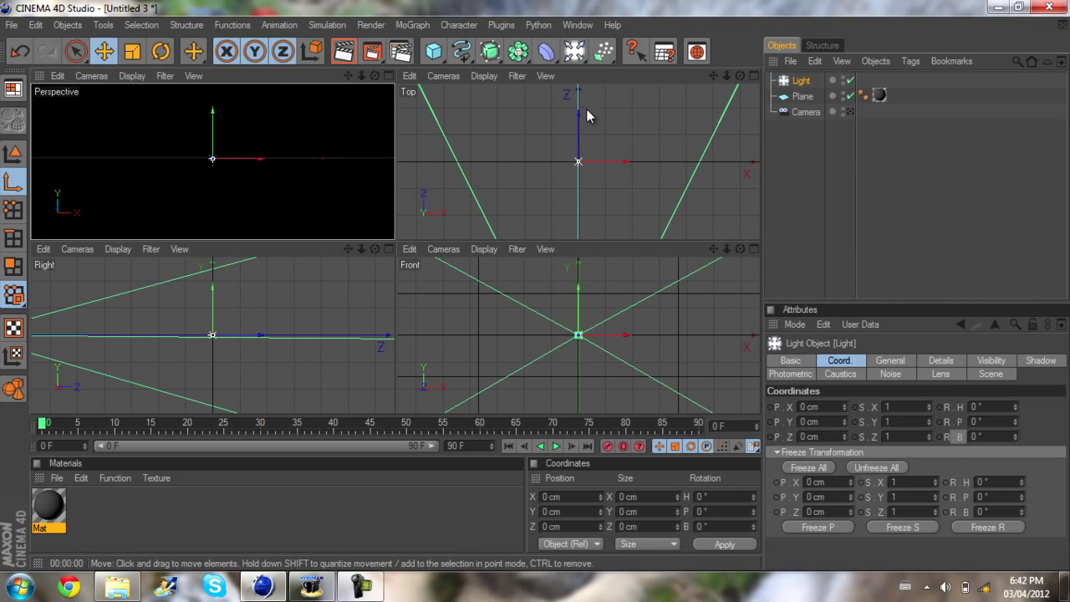
{"action": "left_click_drag", "start_coordinate": [577, 117], "coordinate": [526, 226]}
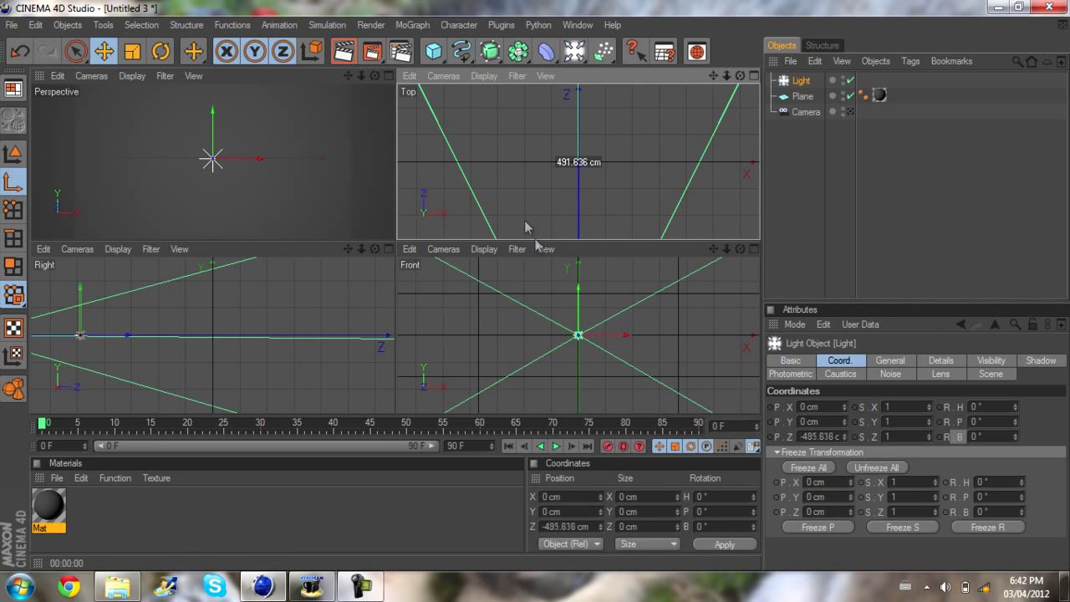
Step: Render the perspective view to check how the light falls on the background plane
{"action": "left_click", "coordinate": [390, 75]}
{"action": "left_click", "coordinate": [342, 52]}
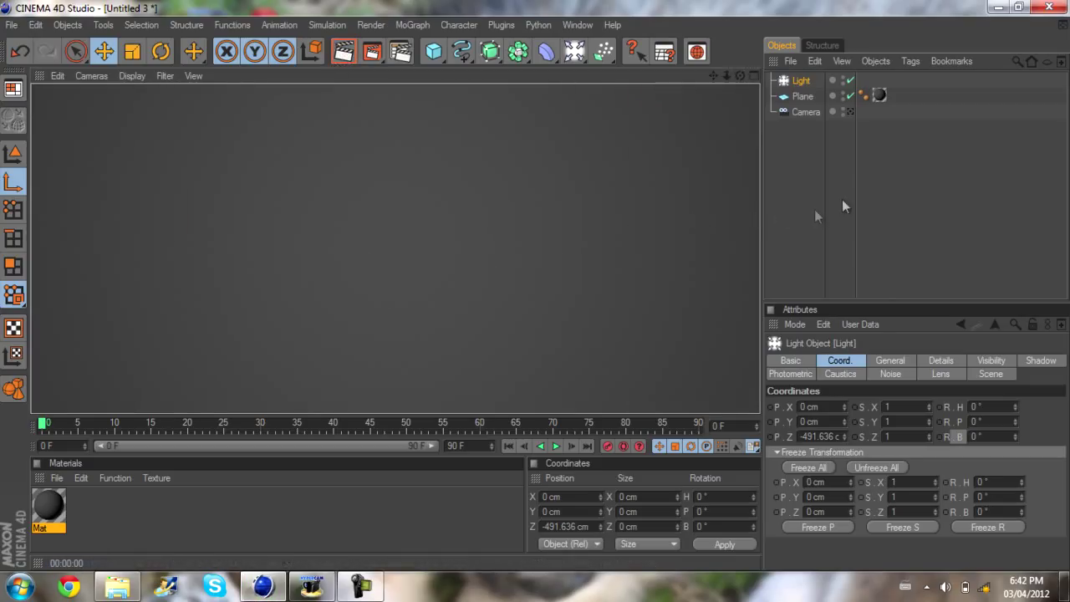
{"action": "left_click", "coordinate": [804, 129]}
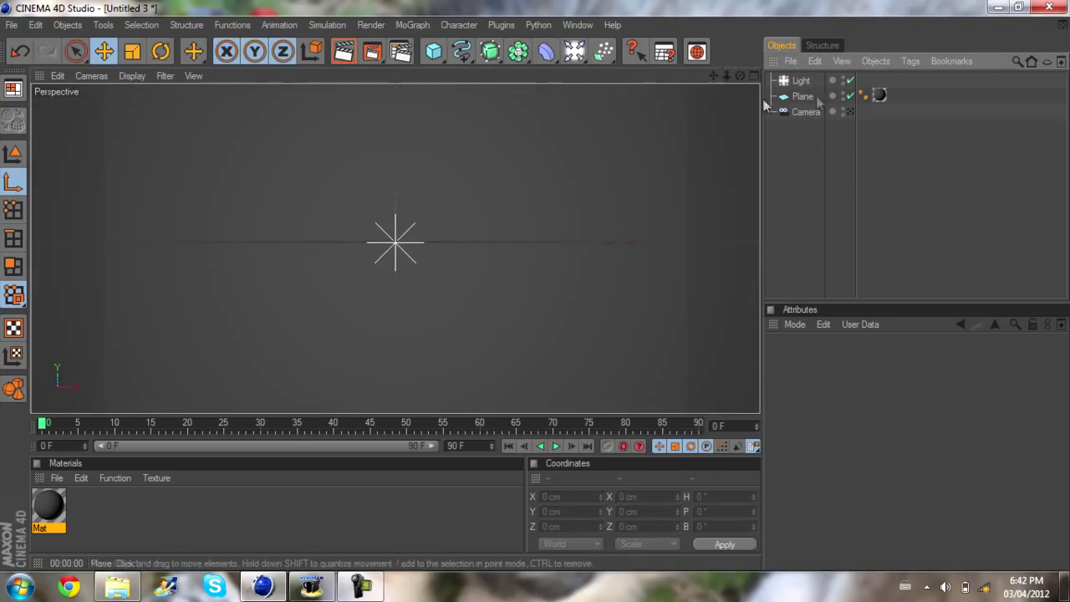
Step: Add a rectangle spline at the origin and render the view to check whether it shows
{"action": "left_click", "coordinate": [458, 54]}
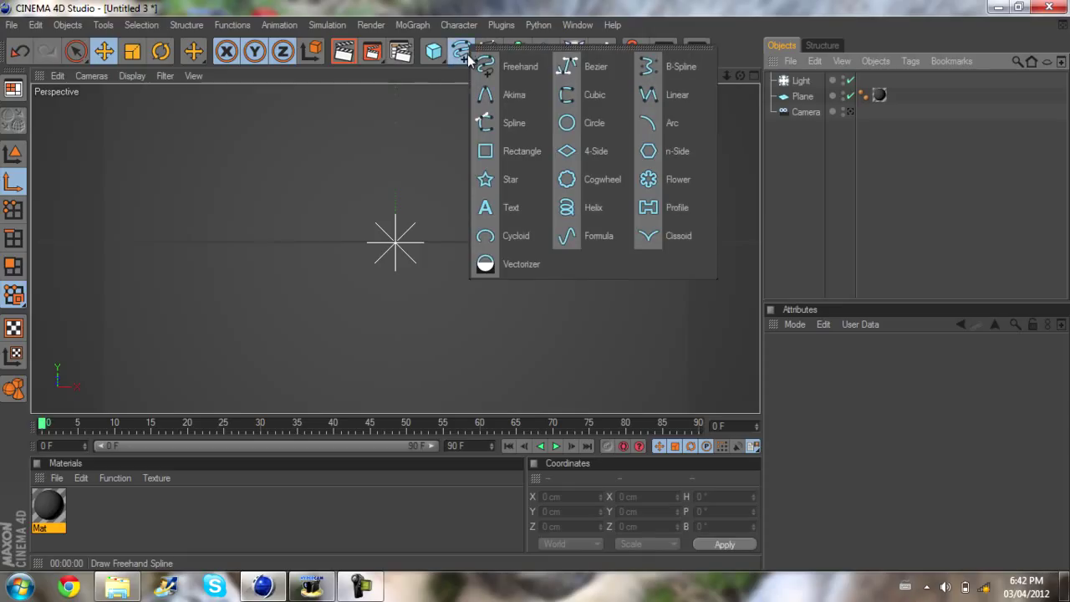
{"action": "left_click", "coordinate": [520, 149]}
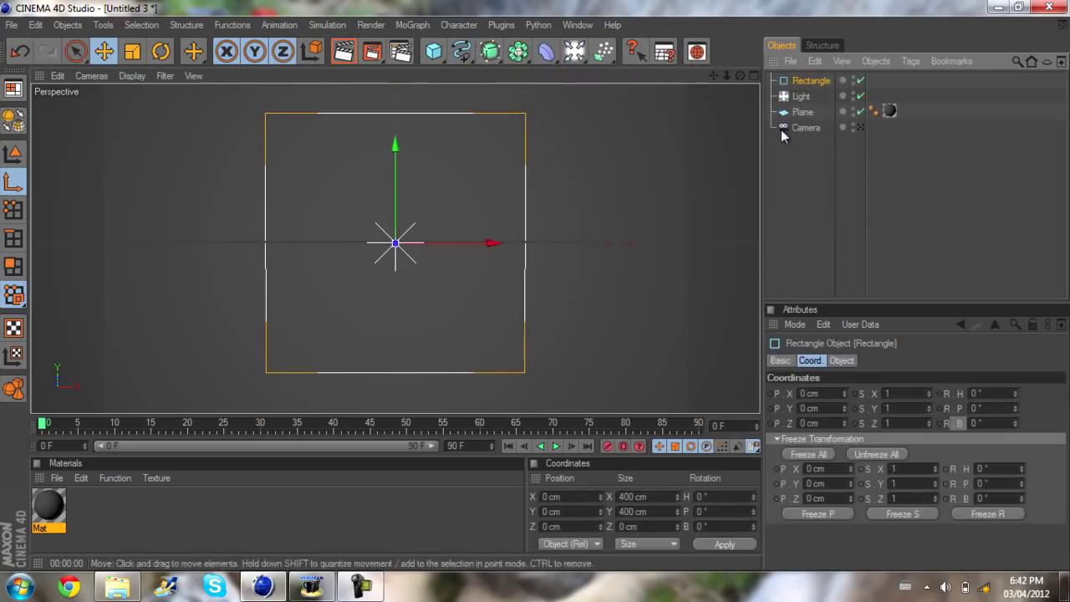
{"action": "left_click", "coordinate": [877, 163]}
{"action": "left_click", "coordinate": [343, 54]}
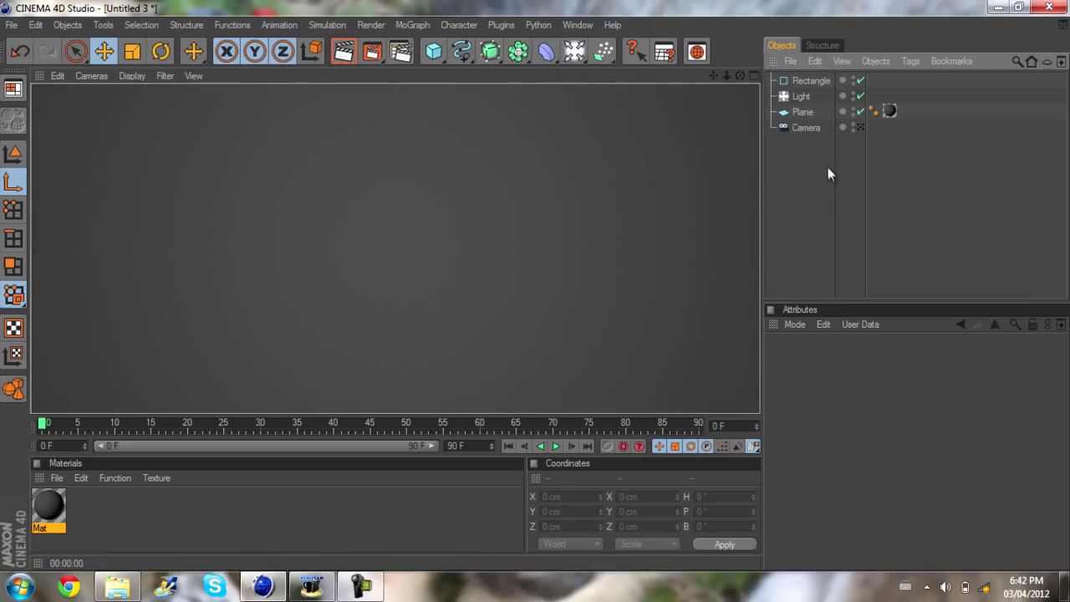
{"action": "left_click", "coordinate": [804, 81]}
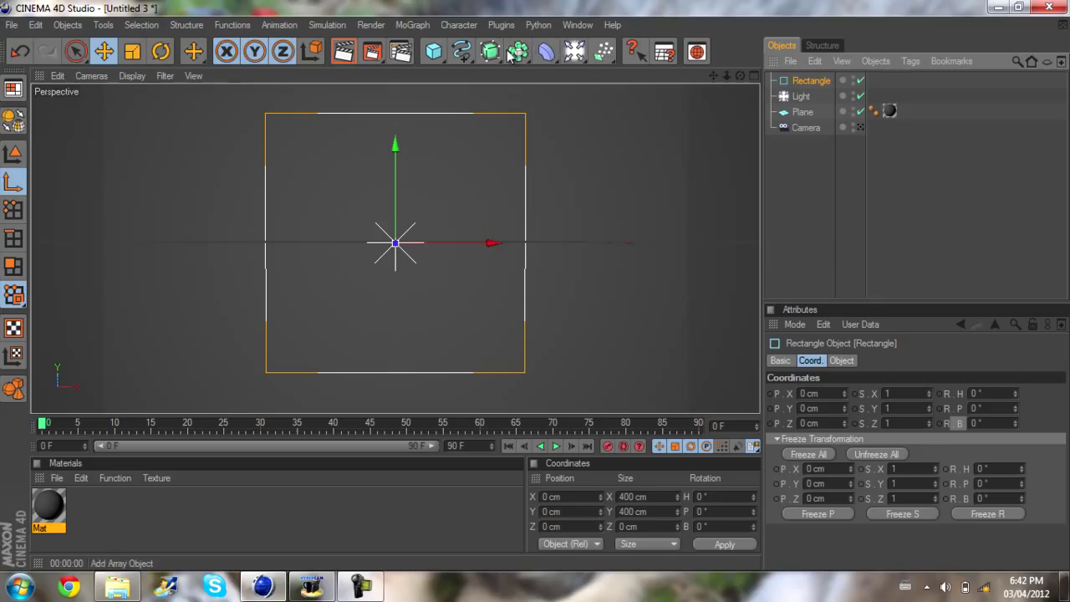
{"action": "left_click_drag", "start_coordinate": [517, 52], "coordinate": [590, 7]}
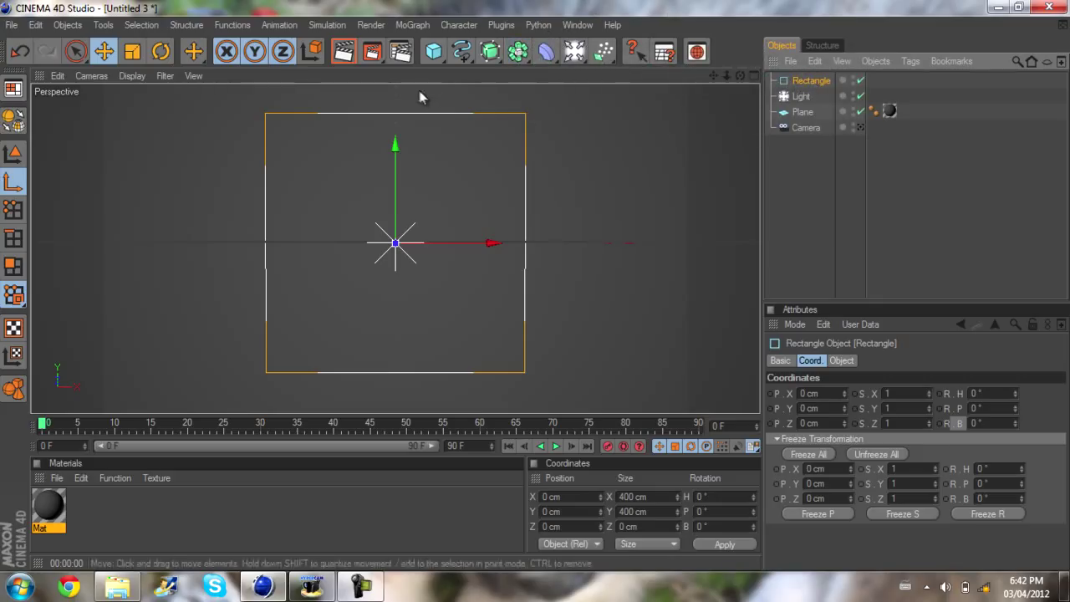
{"action": "left_click_drag", "start_coordinate": [433, 52], "coordinate": [603, 182]}
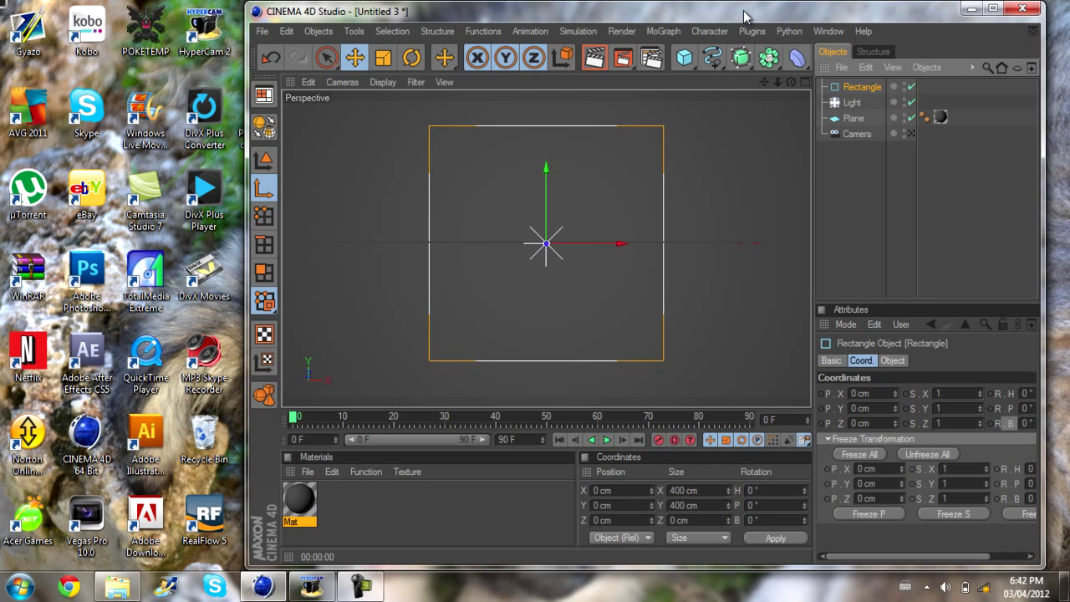
{"action": "double_click", "coordinate": [747, 16]}
{"action": "left_click", "coordinate": [831, 149]}
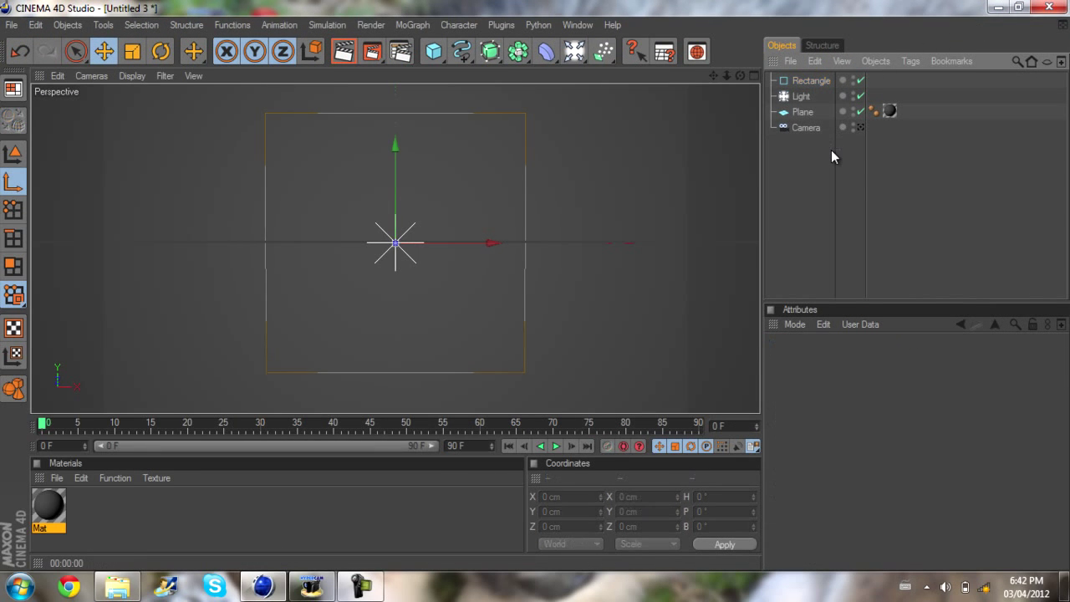
Step: Set the rectangle spline's width and height to 300 cm
{"action": "left_click", "coordinate": [809, 82]}
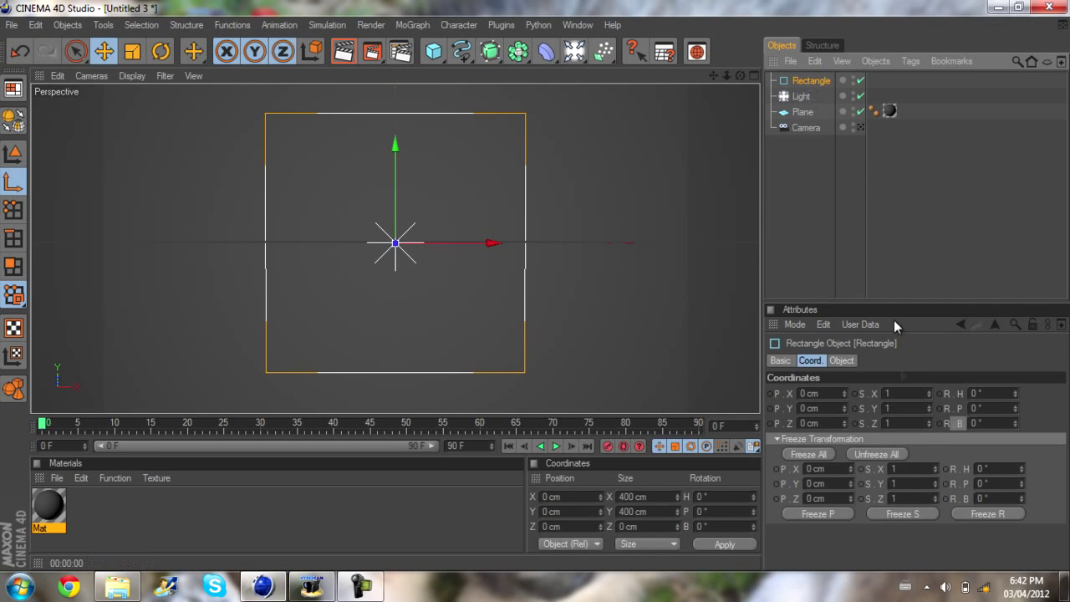
{"action": "left_click", "coordinate": [780, 360]}
{"action": "left_click", "coordinate": [839, 362]}
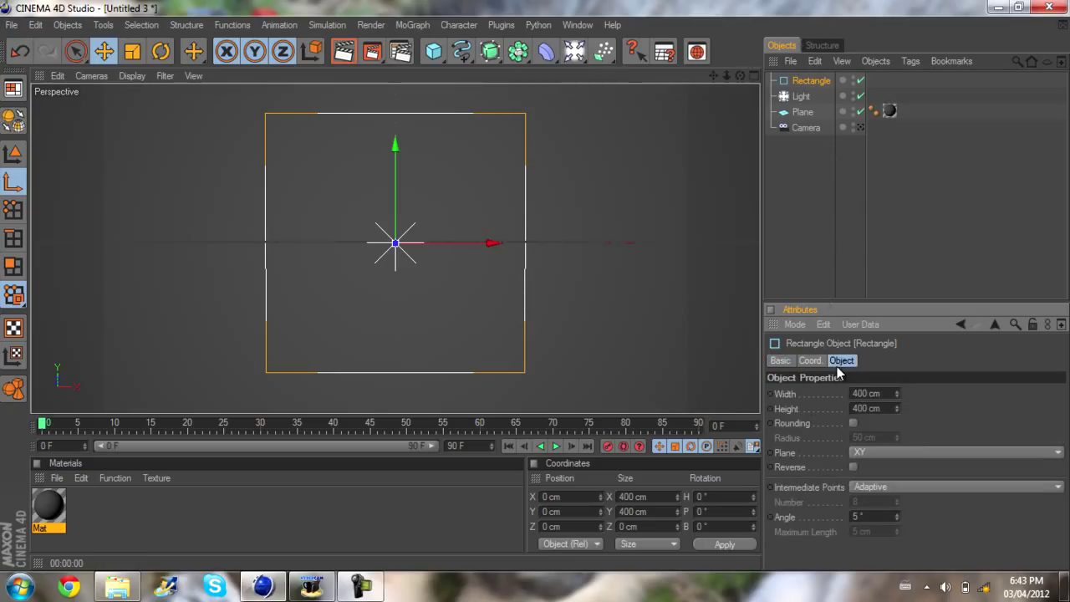
{"action": "double_click", "coordinate": [888, 391]}
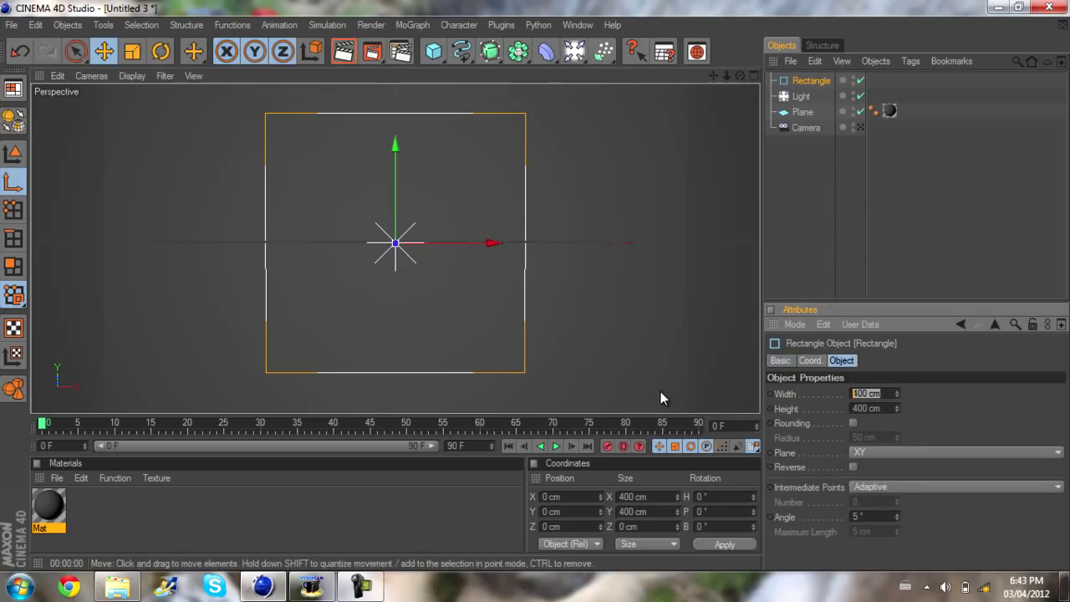
{"action": "key", "text": "Tab"}
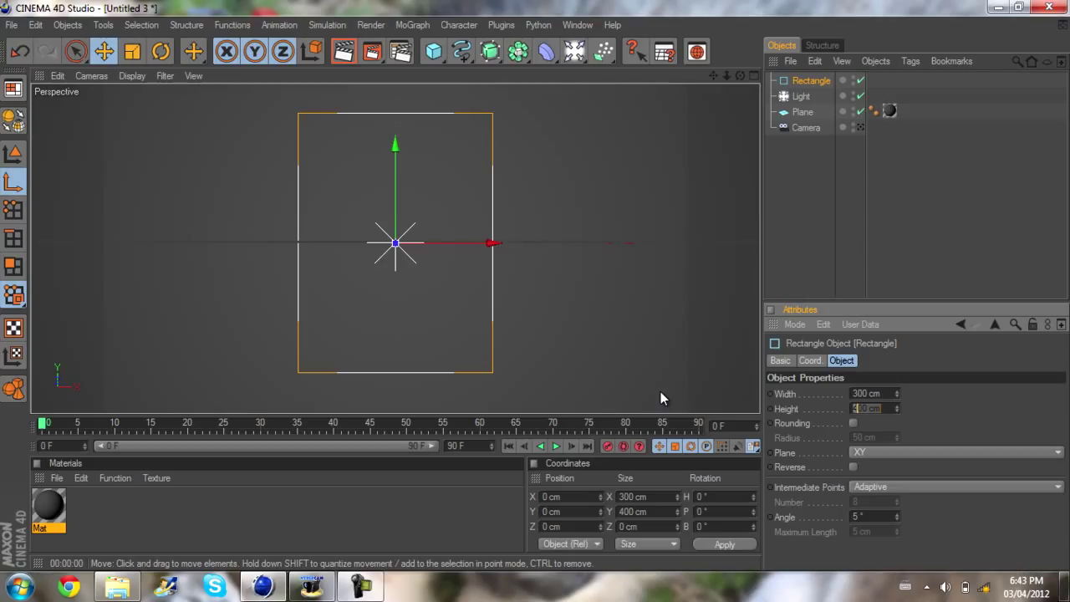
{"action": "type", "text": "300"}
{"action": "key", "text": "Return"}
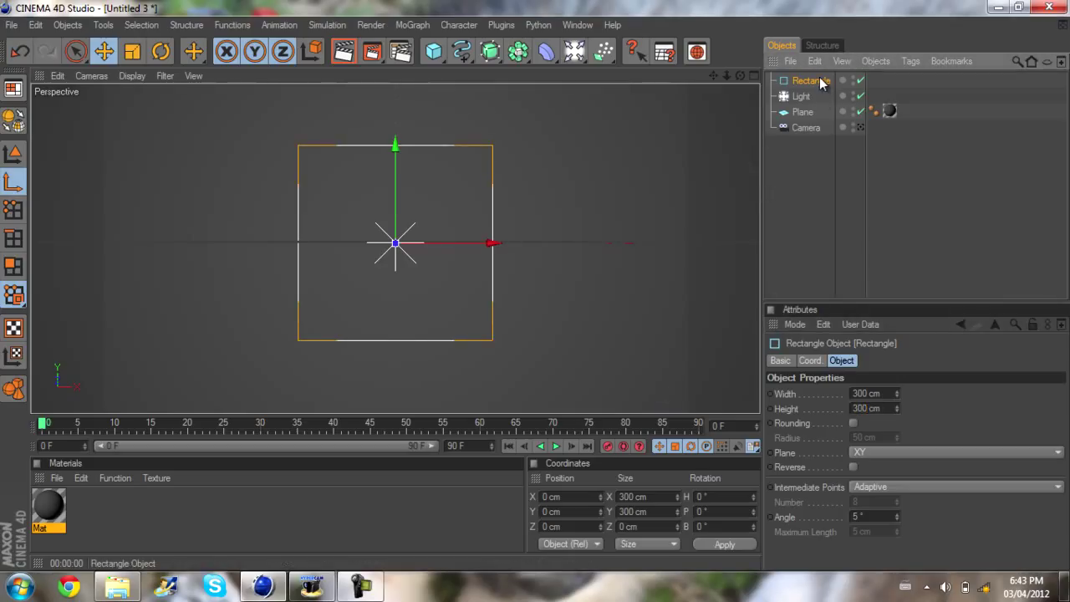
Step: Add a second rectangle spline at the origin with a width and height of 150 cm
{"action": "mouse_move", "coordinate": [461, 51]}
{"action": "left_mouse_down"}
{"action": "mouse_move", "coordinate": [542, 70]}
{"action": "mouse_move", "coordinate": [540, 153]}
{"action": "left_mouse_up"}
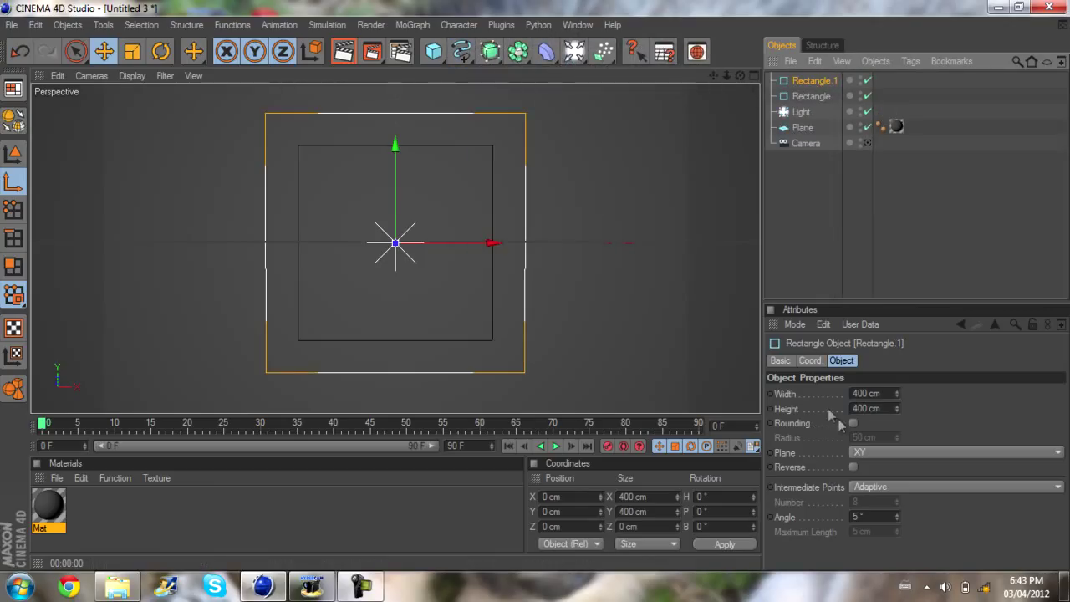
{"action": "double_click", "coordinate": [894, 393]}
{"action": "type", "text": "150"}
{"action": "key", "text": "Return"}
{"action": "key", "text": "Tab"}
{"action": "type", "text": "150"}
{"action": "key", "text": "Return"}
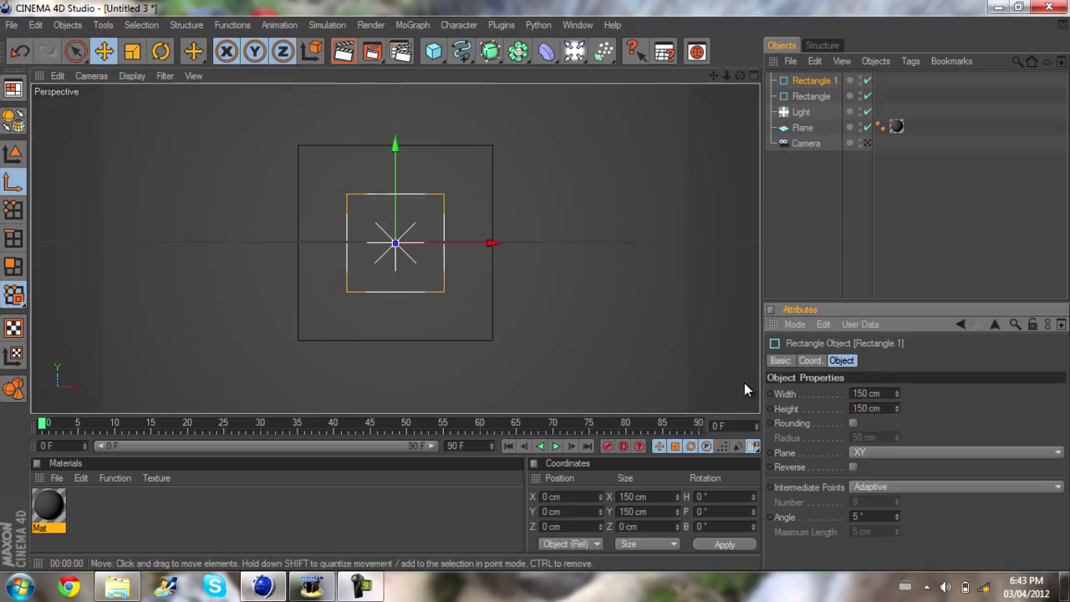
{"action": "left_click", "coordinate": [898, 214]}
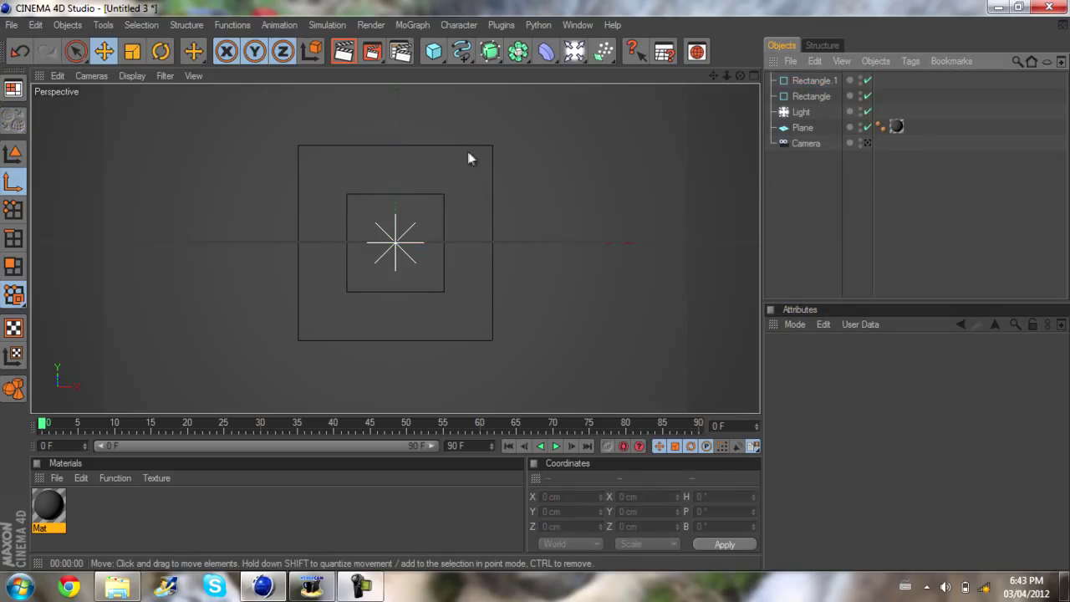
Step: Copy the 150 cm rectangle and paste three duplicates of it in place
{"action": "left_click", "coordinate": [806, 81]}
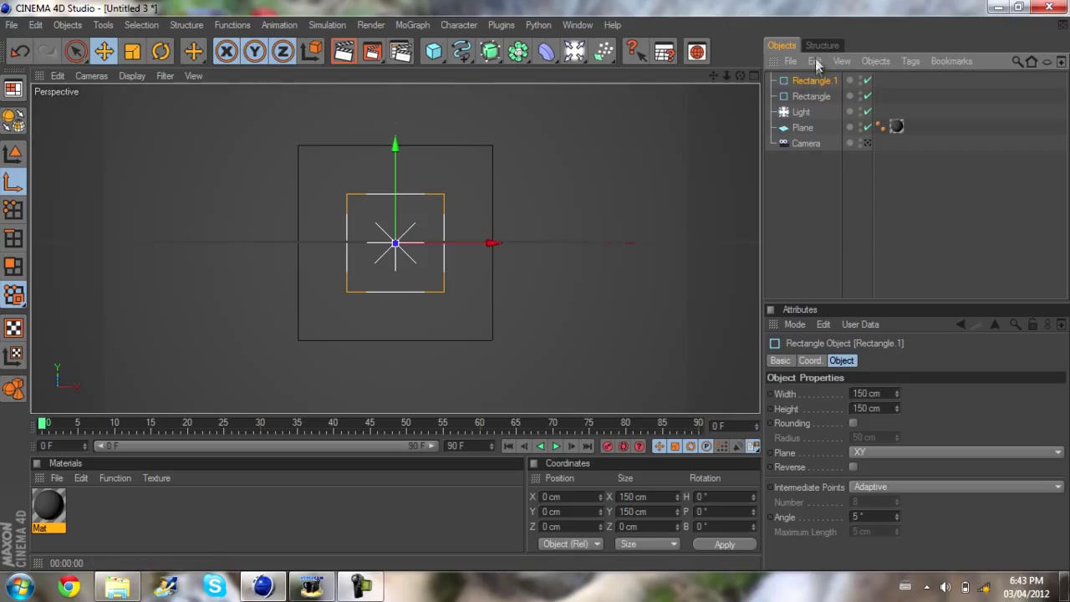
{"action": "key", "text": "ctrl+c"}
{"action": "key", "text": "ctrl+v"}
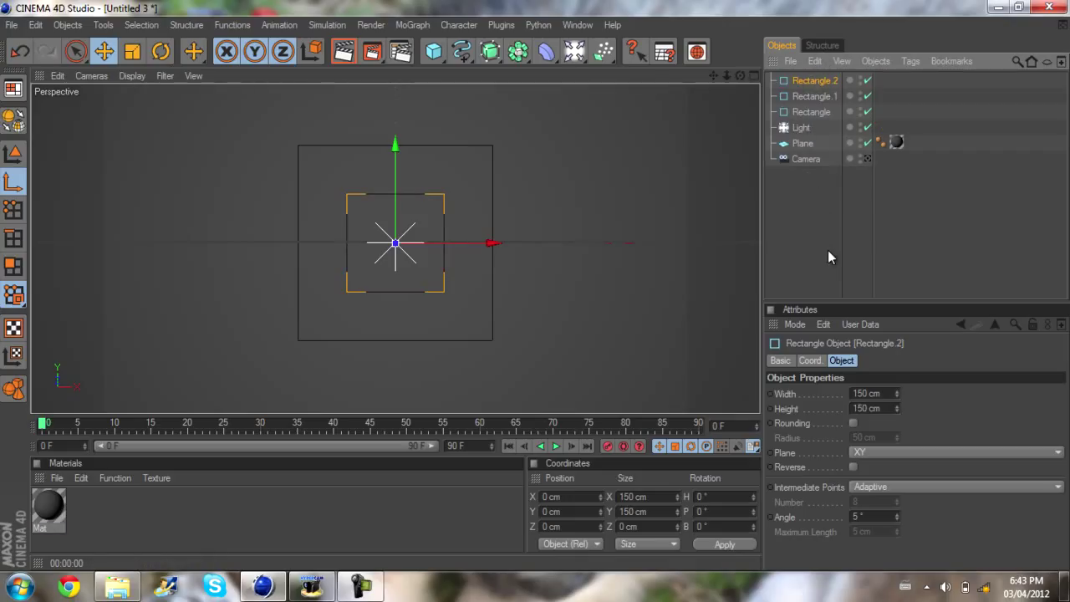
{"action": "key", "text": "Delete"}
{"action": "left_click", "coordinate": [823, 80]}
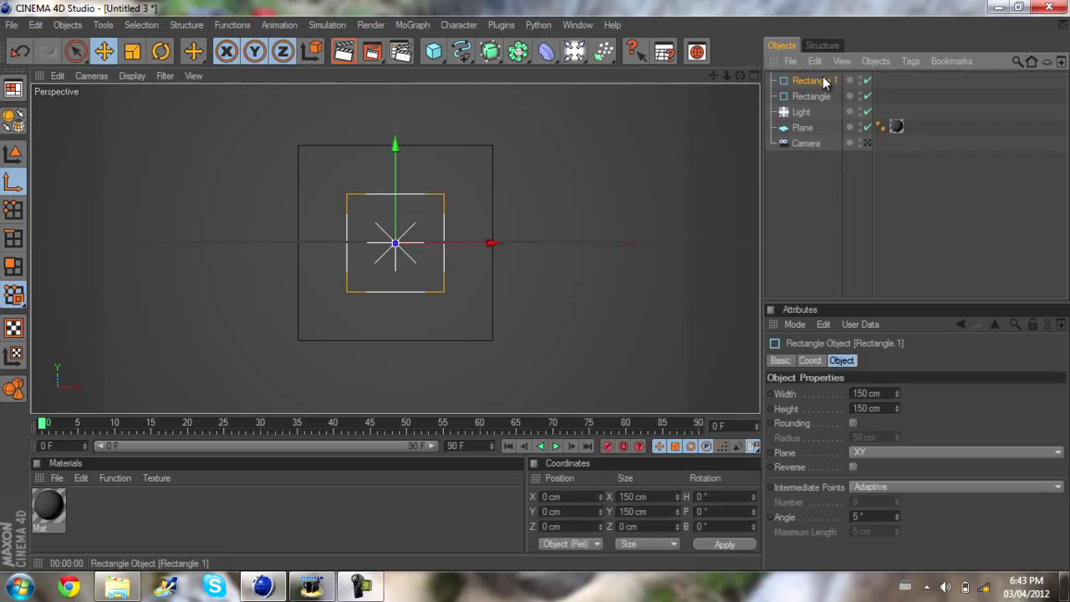
{"action": "key", "text": "ctrl+v"}
{"action": "key", "text": "ctrl+v"}
{"action": "key", "text": "ctrl+v"}
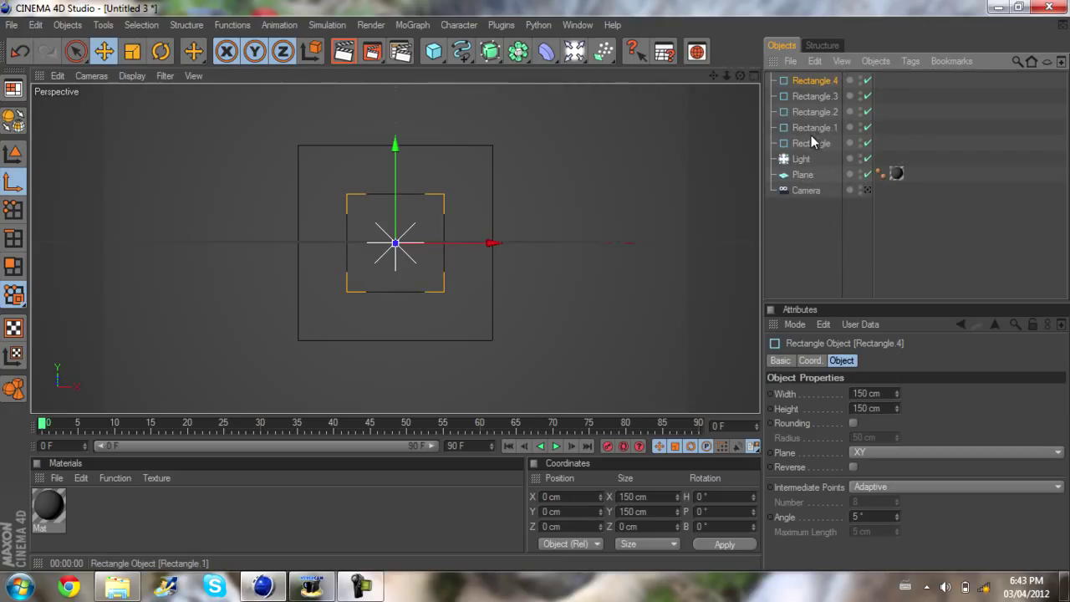
Step: Select Rectangle.1 and move the current time to frame 20
{"action": "left_click", "coordinate": [802, 139]}
{"action": "left_click", "coordinate": [805, 130]}
{"action": "left_click", "coordinate": [816, 83]}
{"action": "left_click", "coordinate": [809, 127]}
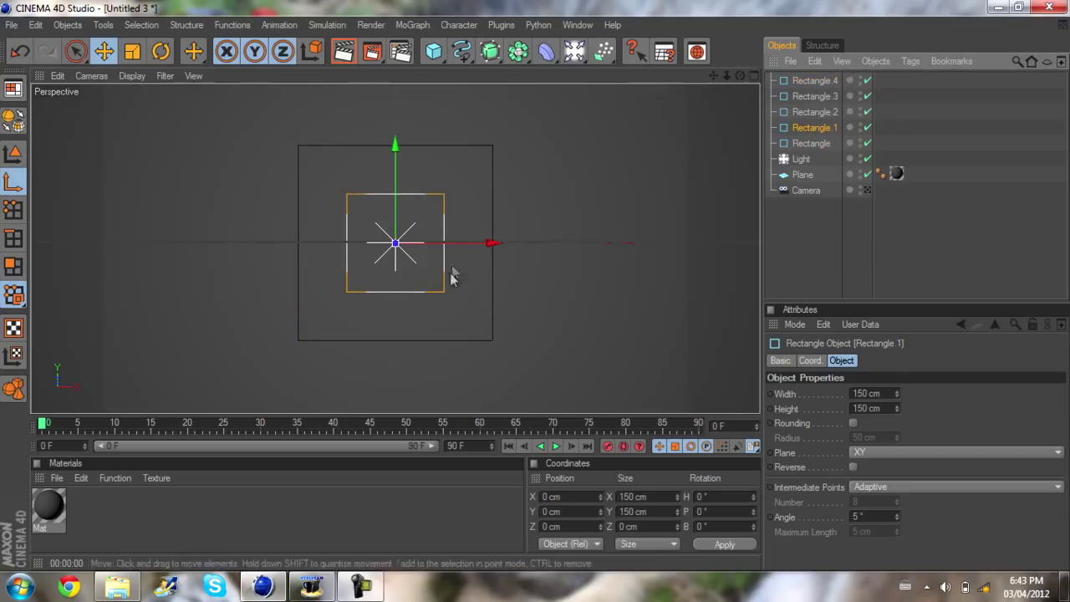
{"action": "left_click_drag", "start_coordinate": [50, 428], "coordinate": [193, 443]}
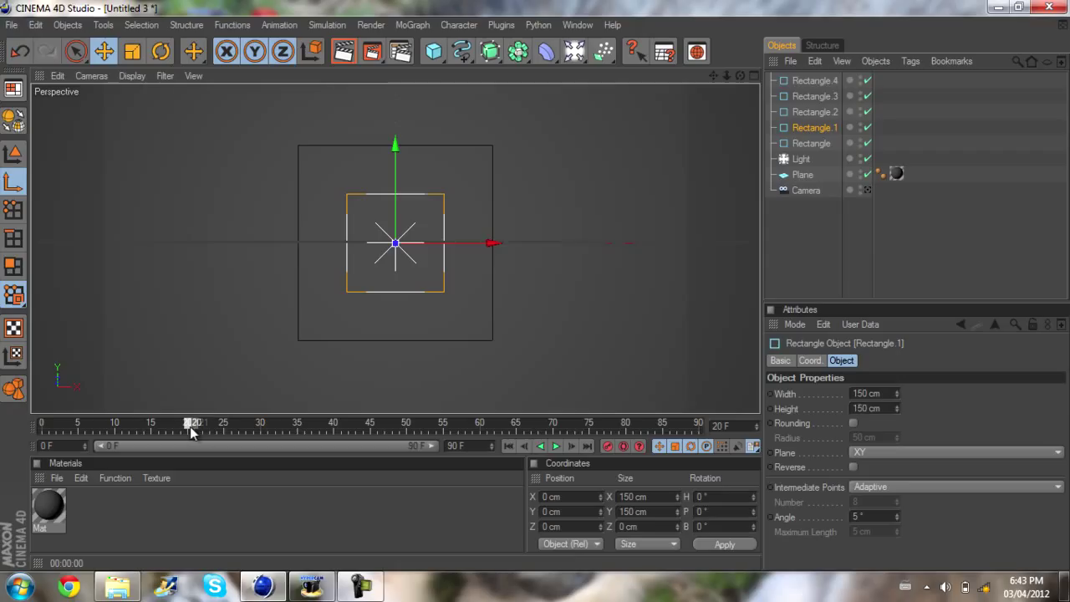
{"action": "left_click_drag", "start_coordinate": [191, 430], "coordinate": [187, 429]}
Step: Move Rectangle.1 to about X 225 cm, Y 74 cm, flush against the upper half of the large rectangle's right side
{"action": "left_click_drag", "start_coordinate": [474, 249], "coordinate": [536, 291]}
{"action": "left_click_drag", "start_coordinate": [536, 293], "coordinate": [535, 291]}
{"action": "left_click", "coordinate": [853, 231]}
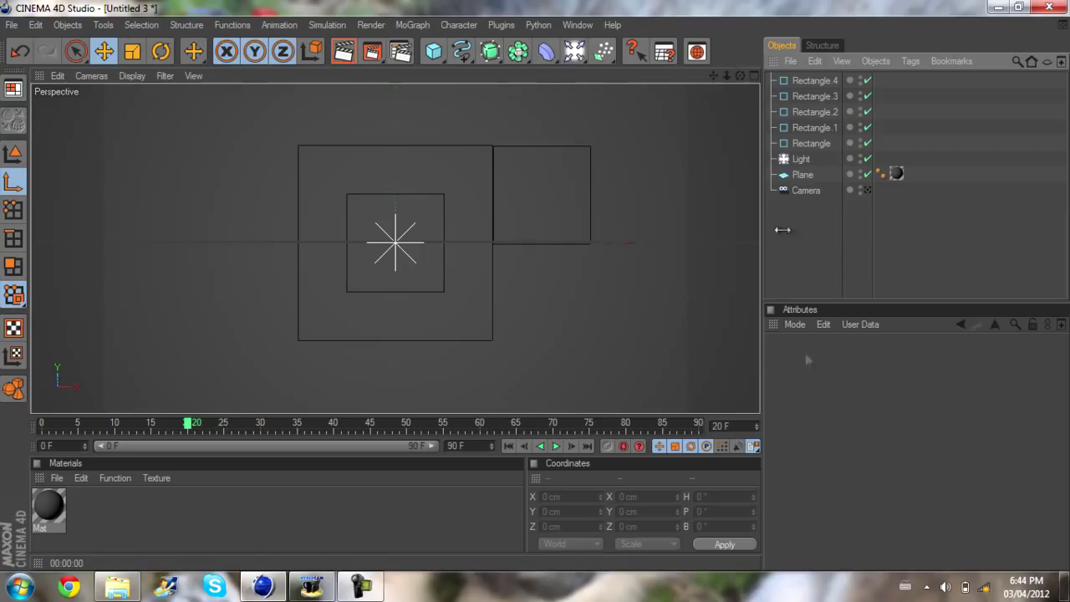
{"action": "left_click", "coordinate": [813, 123]}
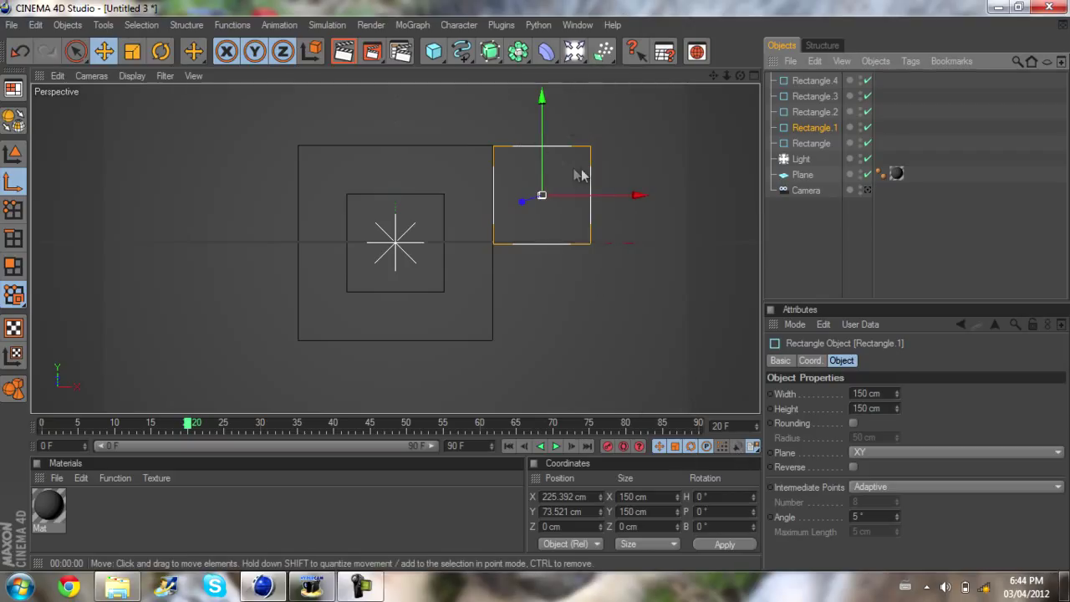
{"action": "left_click", "coordinate": [819, 200]}
{"action": "left_click", "coordinate": [812, 128]}
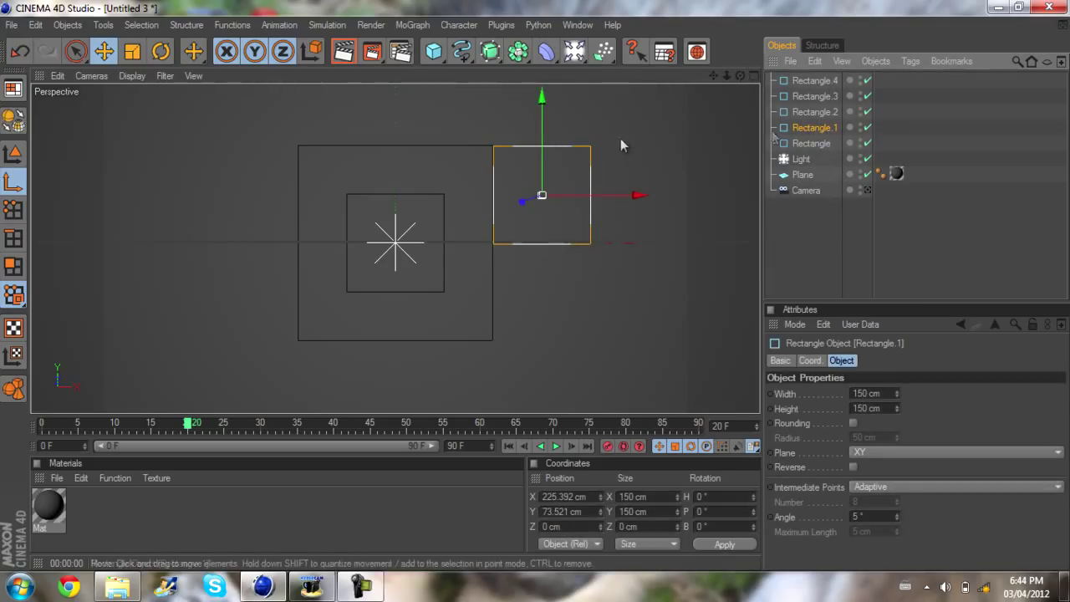
{"action": "left_click_drag", "start_coordinate": [539, 163], "coordinate": [536, 288]}
{"action": "left_click", "coordinate": [793, 244]}
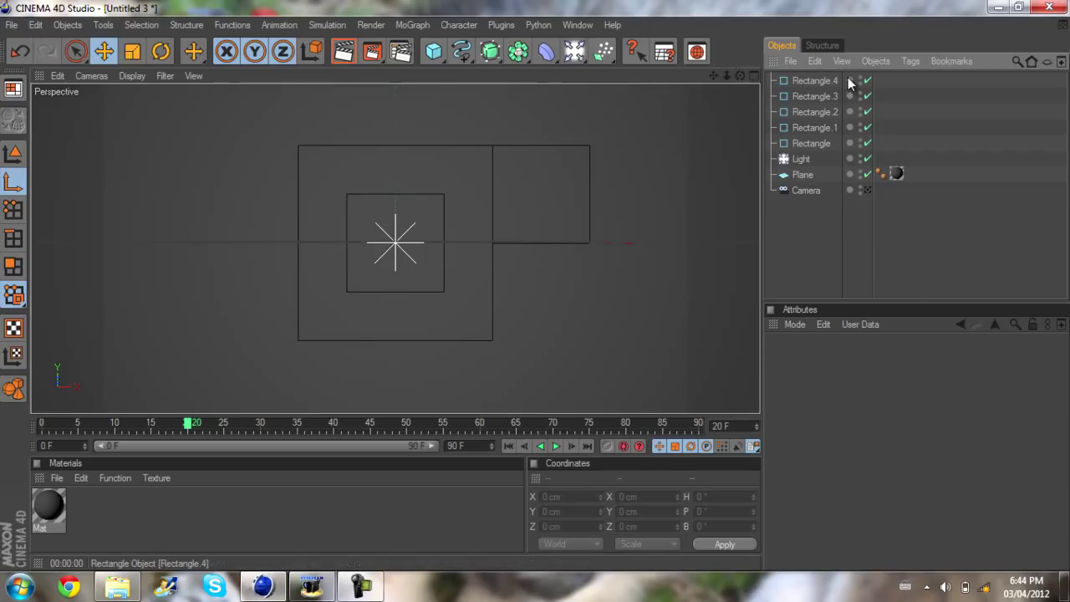
Step: Move Rectangle.2 to about X 76 cm, Y -225 cm, beneath the large rectangle with their right edges aligned
{"action": "left_click", "coordinate": [815, 112]}
{"action": "left_click_drag", "start_coordinate": [401, 168], "coordinate": [540, 295]}
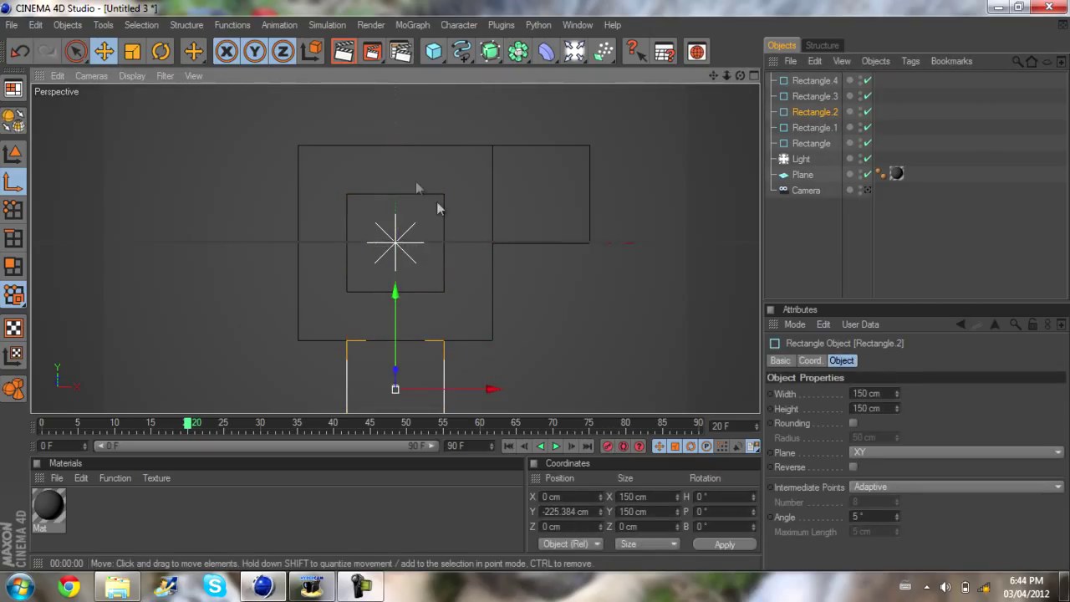
{"action": "left_click_drag", "start_coordinate": [477, 371], "coordinate": [540, 292]}
{"action": "left_click", "coordinate": [879, 265]}
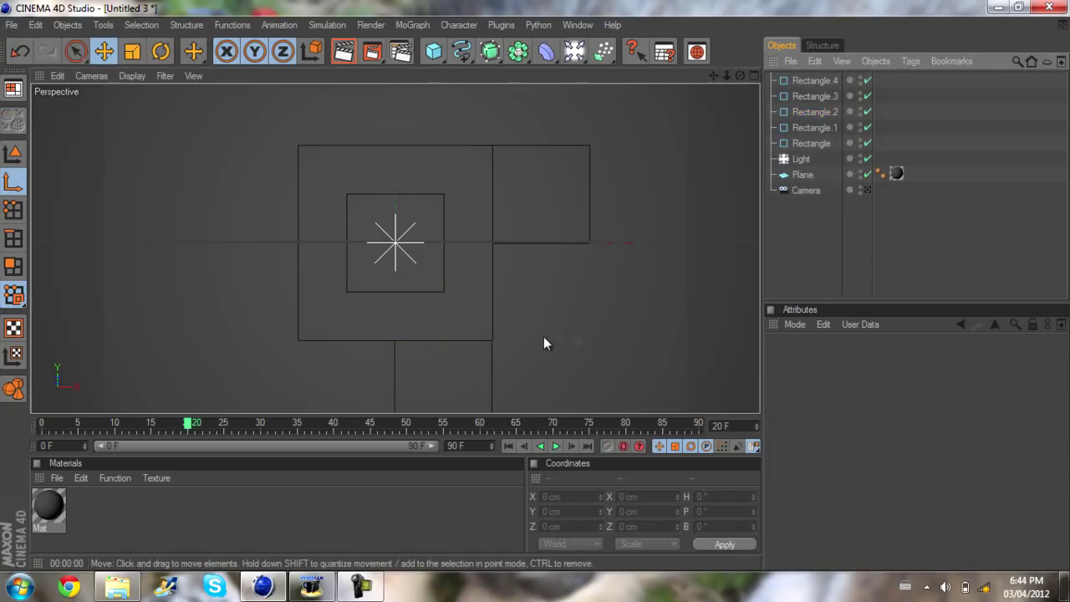
{"action": "left_click", "coordinate": [809, 112]}
{"action": "left_click_drag", "start_coordinate": [518, 391], "coordinate": [540, 291]}
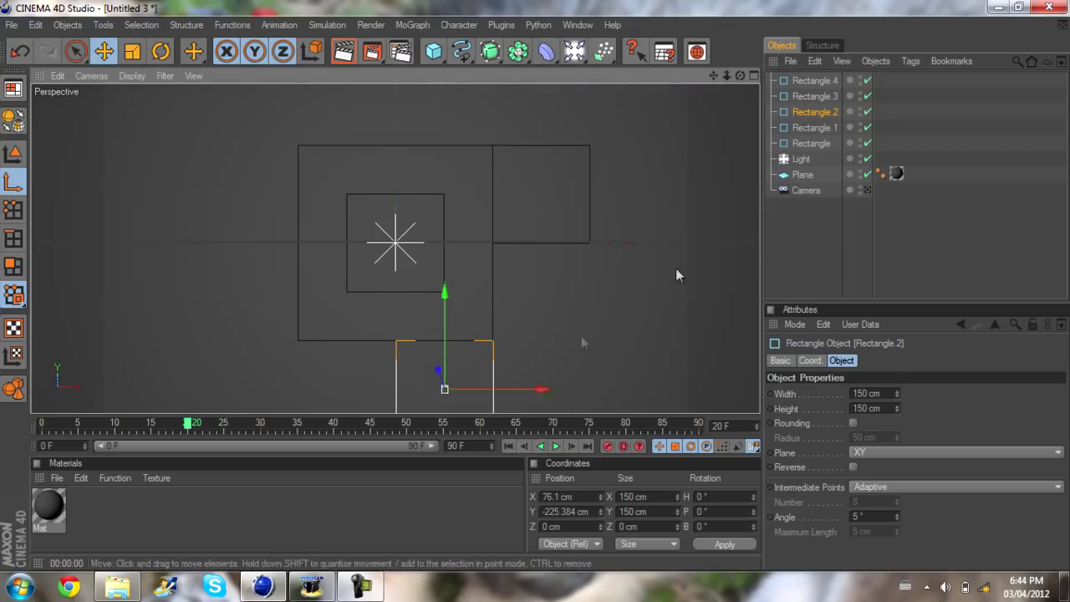
{"action": "left_click", "coordinate": [810, 204]}
{"action": "left_click", "coordinate": [816, 111]}
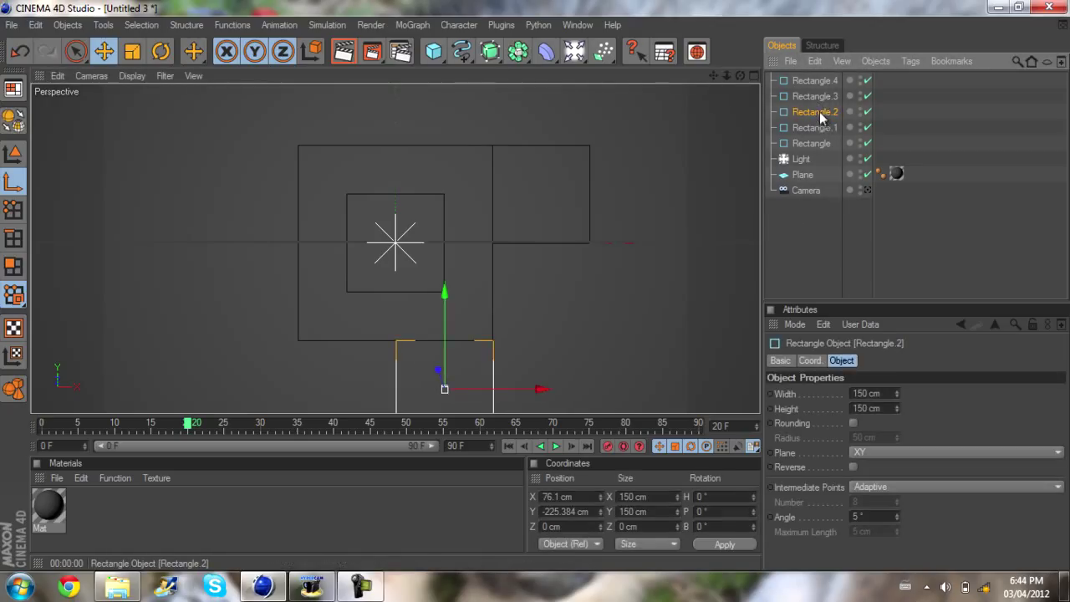
{"action": "left_click_drag", "start_coordinate": [530, 389], "coordinate": [536, 292]}
{"action": "left_click", "coordinate": [790, 237]}
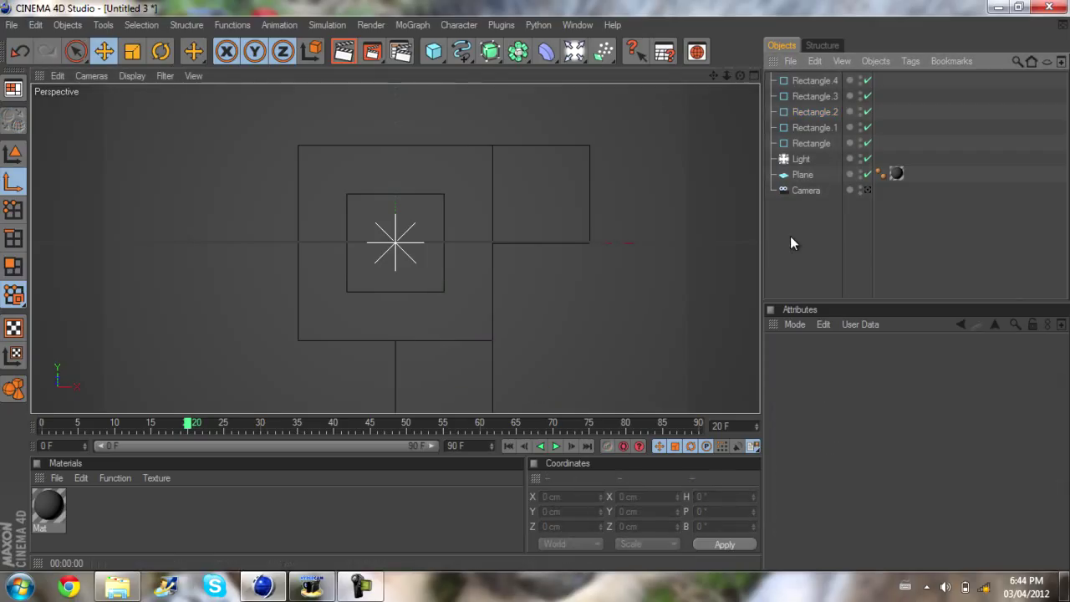
Step: Move Rectangle.3 to about X -224 cm, Y -75 cm, beside the lower half of the large rectangle's left side
{"action": "left_click", "coordinate": [822, 125]}
{"action": "left_click", "coordinate": [815, 110]}
{"action": "left_click", "coordinate": [798, 98]}
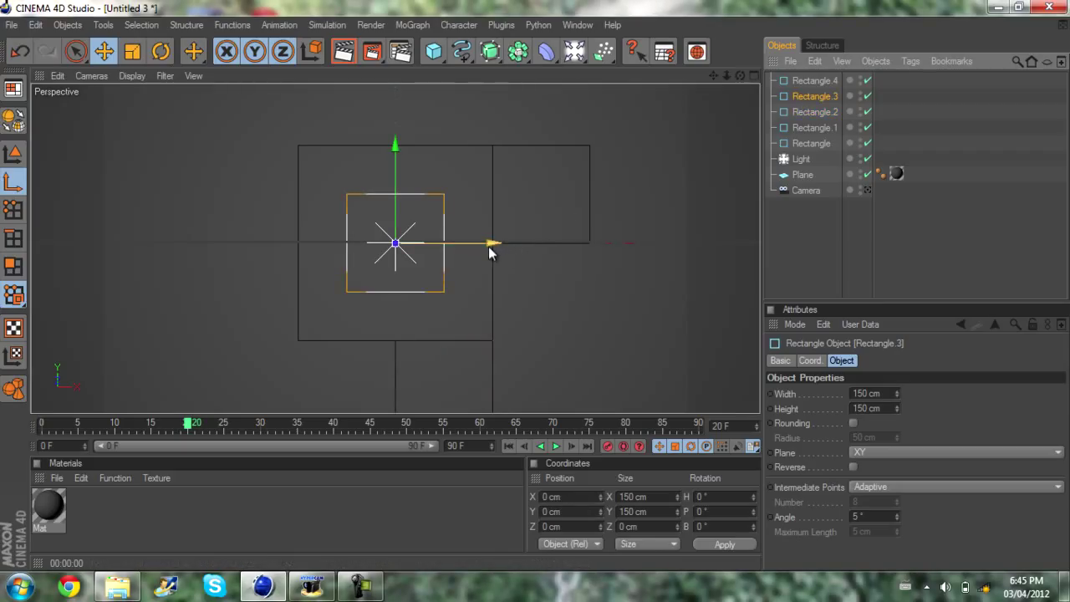
{"action": "left_click_drag", "start_coordinate": [490, 244], "coordinate": [536, 293]}
{"action": "left_click_drag", "start_coordinate": [259, 174], "coordinate": [535, 290]}
{"action": "left_click", "coordinate": [961, 233]}
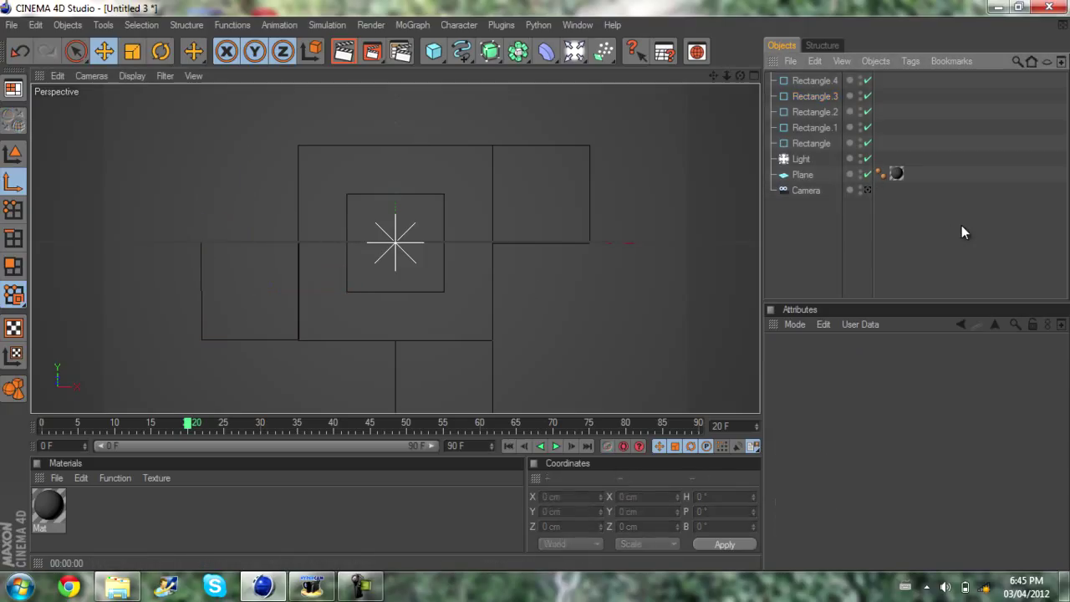
Step: Fine-tune Rectangle.3's position so its right edge lines up exactly with the large rectangle's left edge
{"action": "left_click", "coordinate": [811, 96]}
{"action": "left_click_drag", "start_coordinate": [258, 240], "coordinate": [538, 292]}
{"action": "left_click", "coordinate": [810, 273]}
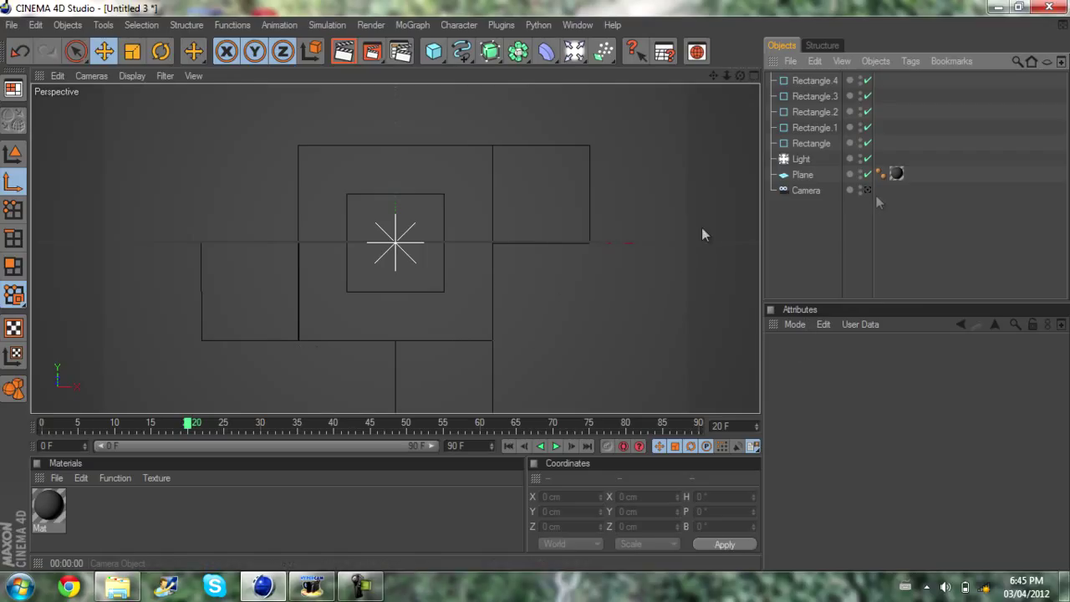
{"action": "left_click", "coordinate": [812, 97]}
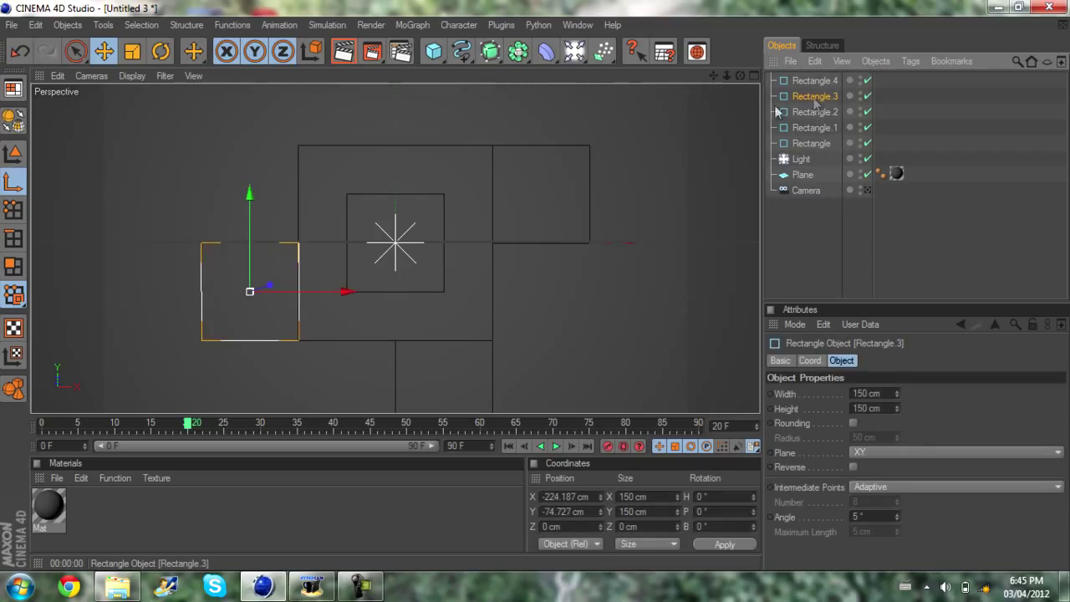
{"action": "left_click_drag", "start_coordinate": [310, 296], "coordinate": [345, 297]}
{"action": "left_click", "coordinate": [865, 259]}
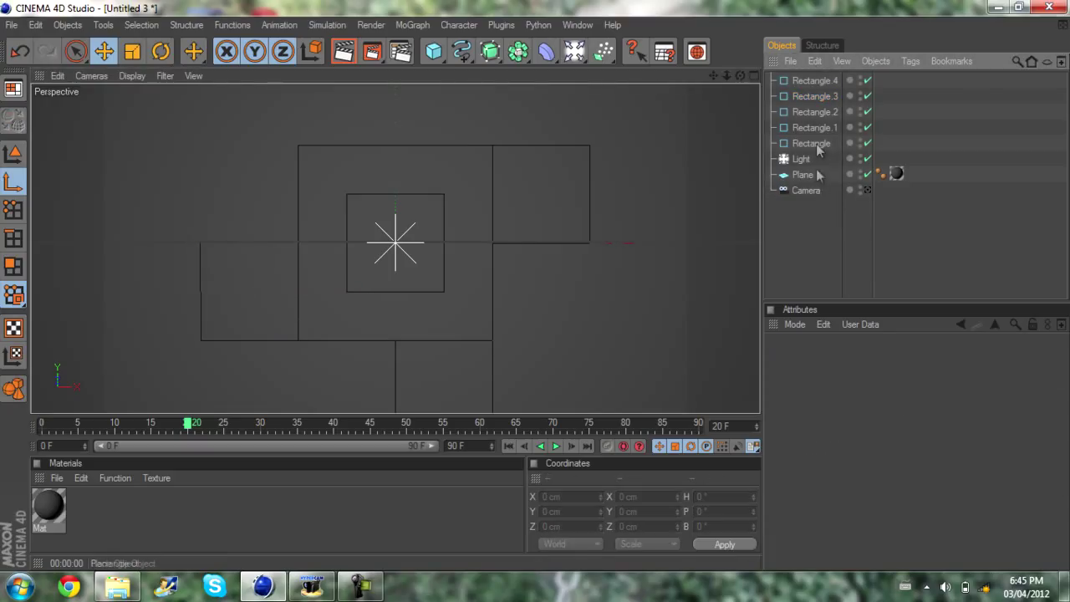
Step: Move Rectangle.4 to about X -74 cm, Y 225 cm, on top of the large rectangle with their left edges aligned
{"action": "left_click", "coordinate": [827, 83]}
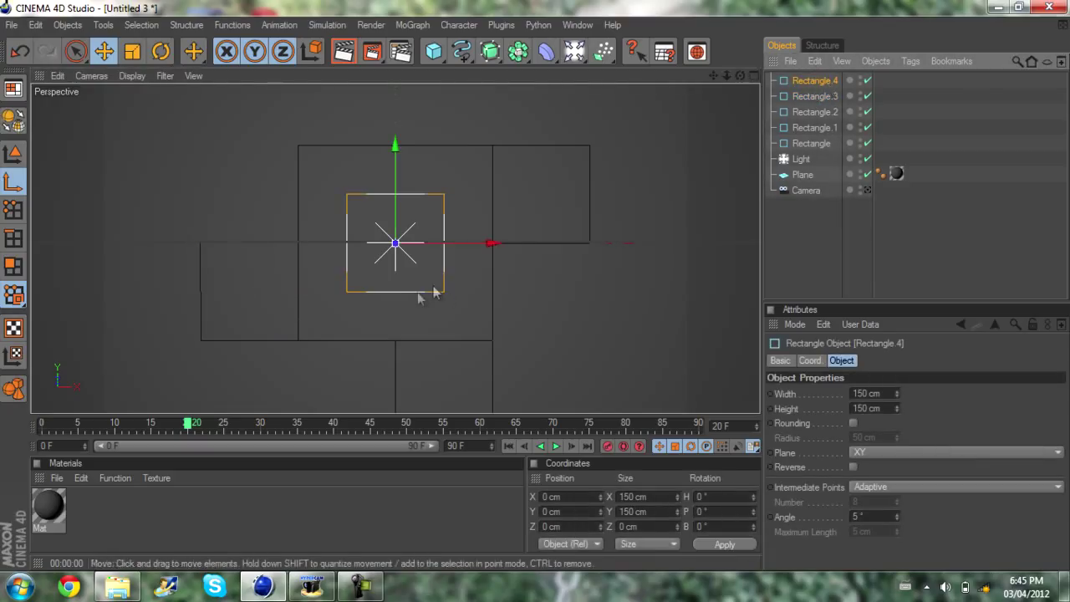
{"action": "left_click_drag", "start_coordinate": [456, 242], "coordinate": [537, 292]}
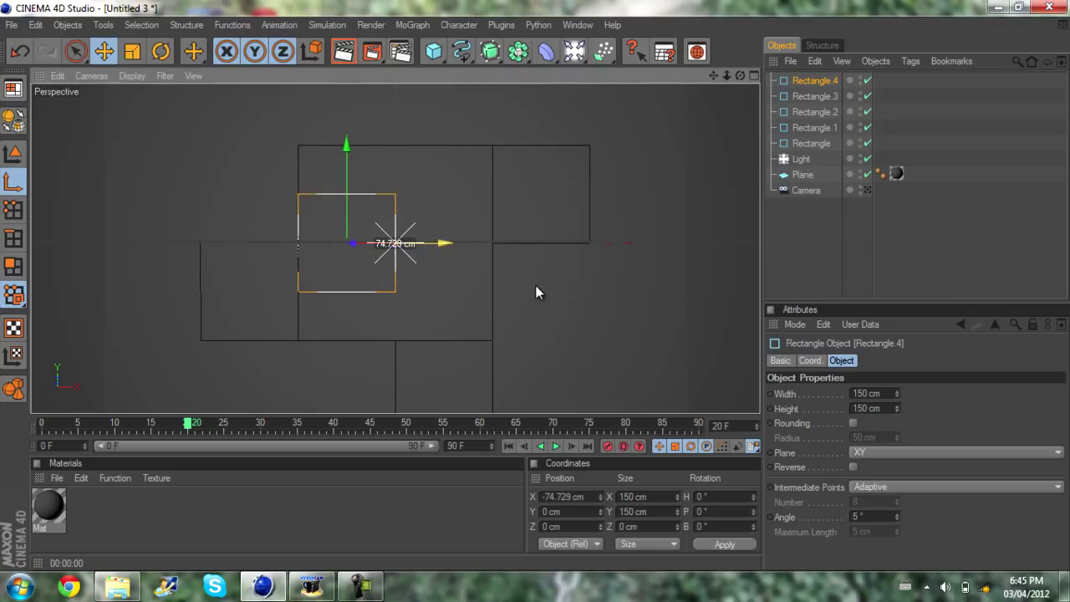
{"action": "left_click_drag", "start_coordinate": [349, 201], "coordinate": [534, 272]}
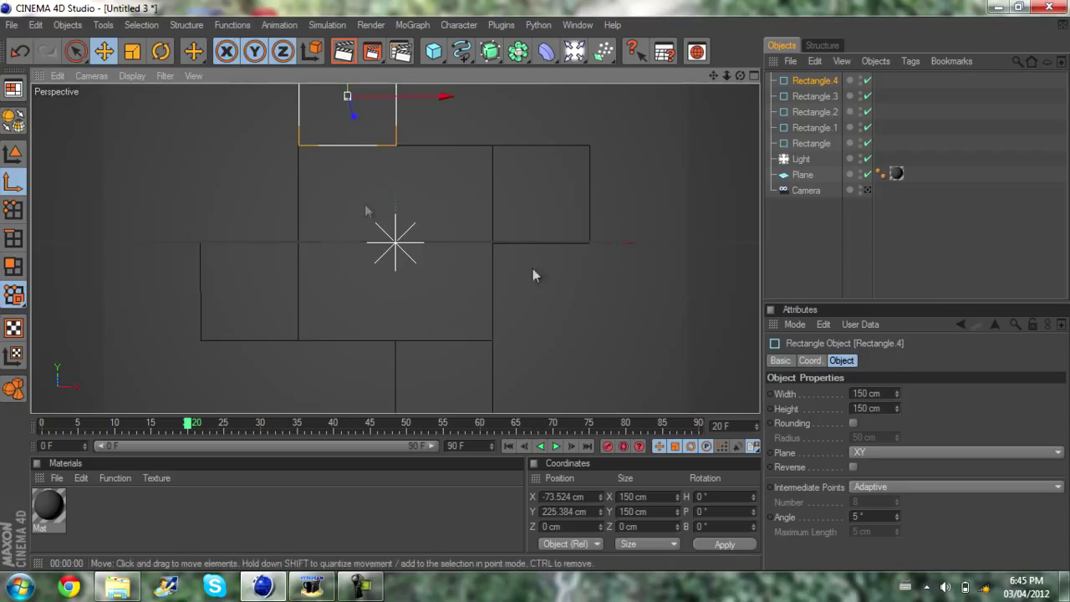
{"action": "left_click", "coordinate": [882, 274]}
{"action": "left_click", "coordinate": [810, 83]}
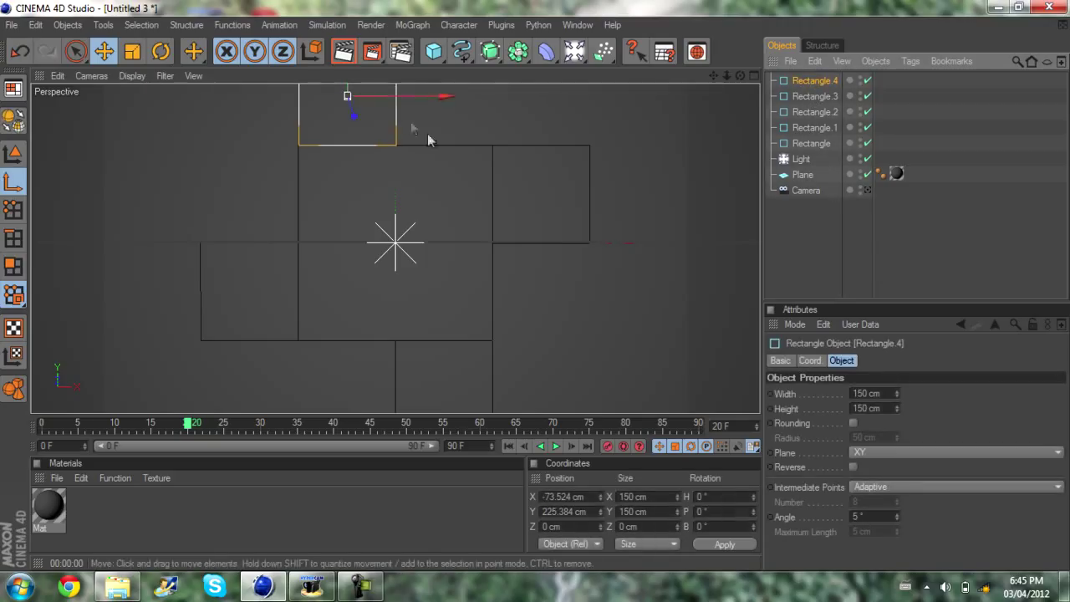
{"action": "left_click_drag", "start_coordinate": [442, 101], "coordinate": [537, 292]}
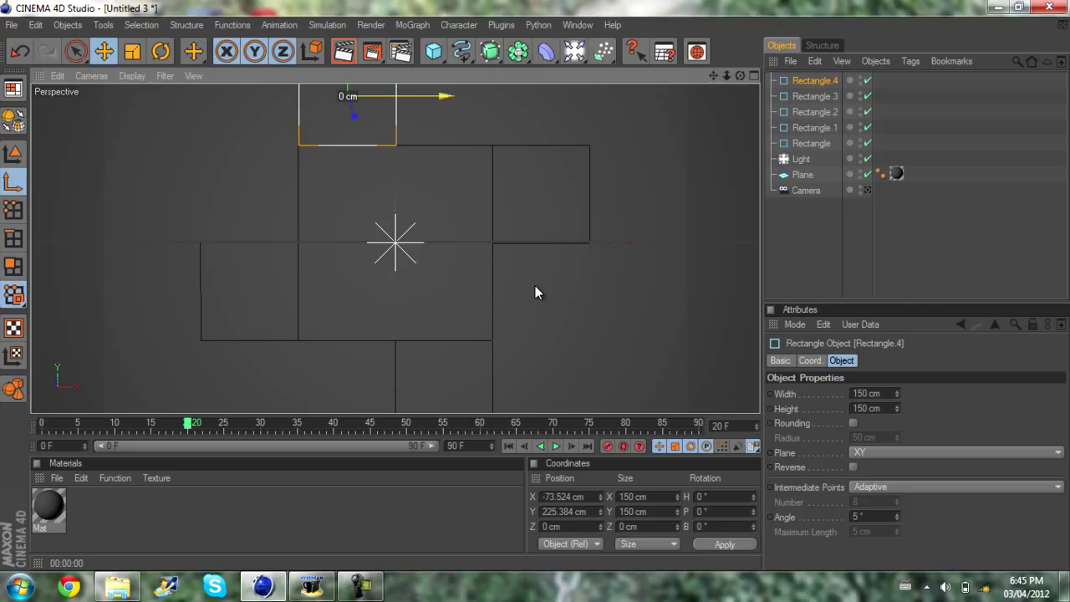
Step: Fine-tune Rectangle.4's horizontal position to about X -75 cm so its left edge lines up with the large rectangle's left edge
{"action": "left_click", "coordinate": [870, 241]}
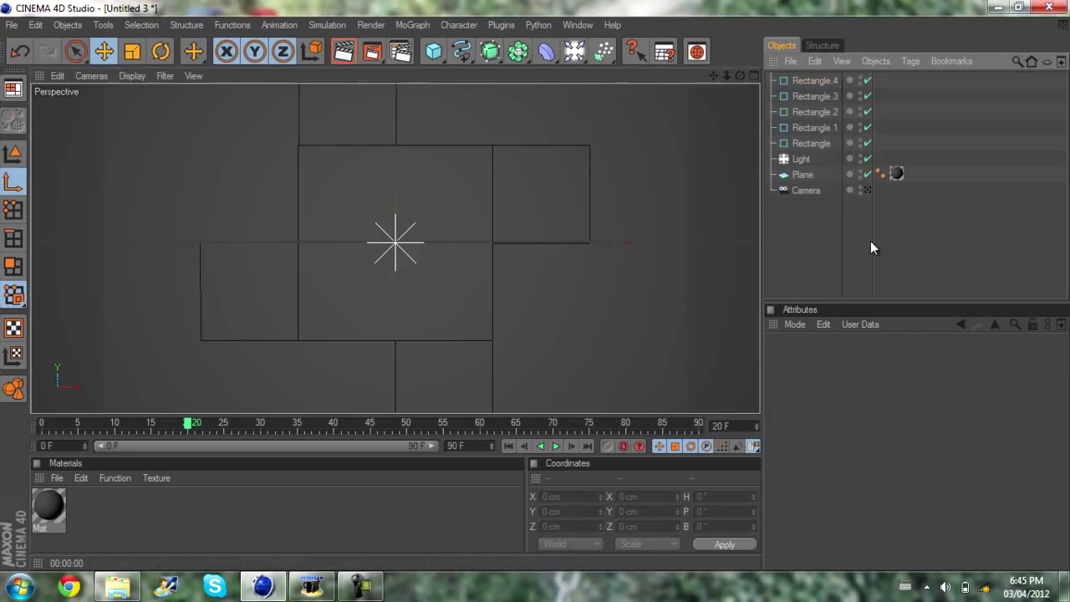
{"action": "left_click", "coordinate": [790, 83]}
{"action": "left_click_drag", "start_coordinate": [430, 96], "coordinate": [535, 290]}
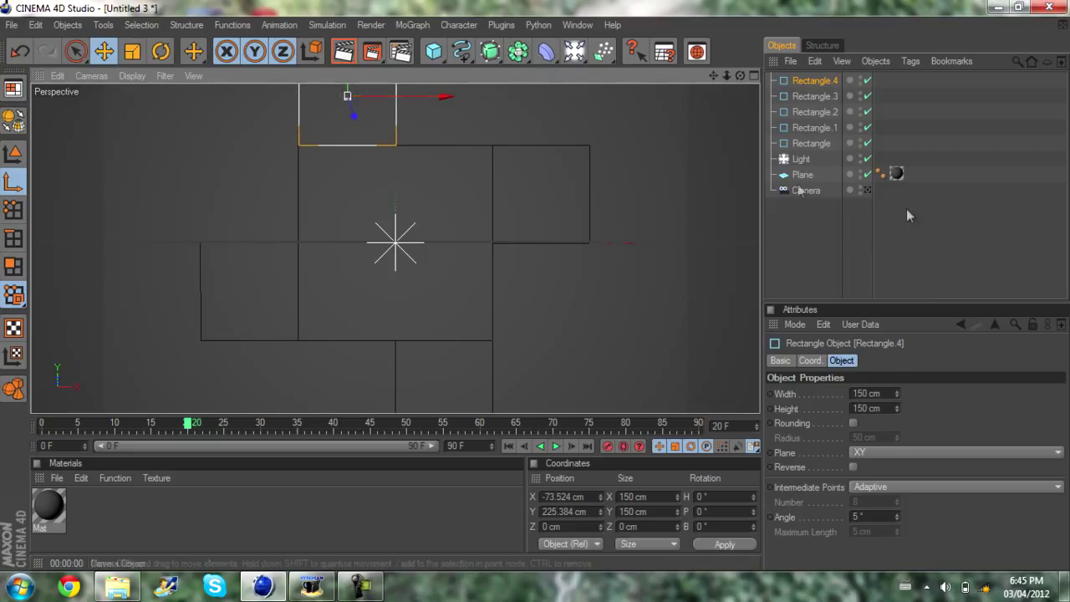
{"action": "left_click_drag", "start_coordinate": [432, 97], "coordinate": [534, 288]}
{"action": "left_click", "coordinate": [833, 244]}
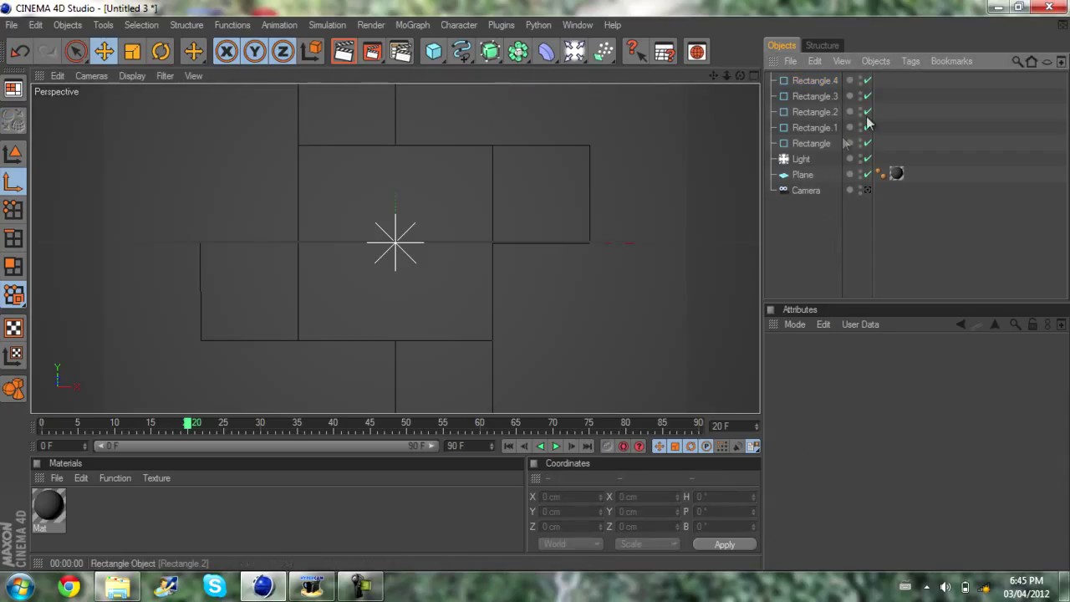
Step: Record X and Y position keyframes at frame 20 for Rectangle.1 through Rectangle.4 together
{"action": "left_click", "coordinate": [831, 125]}
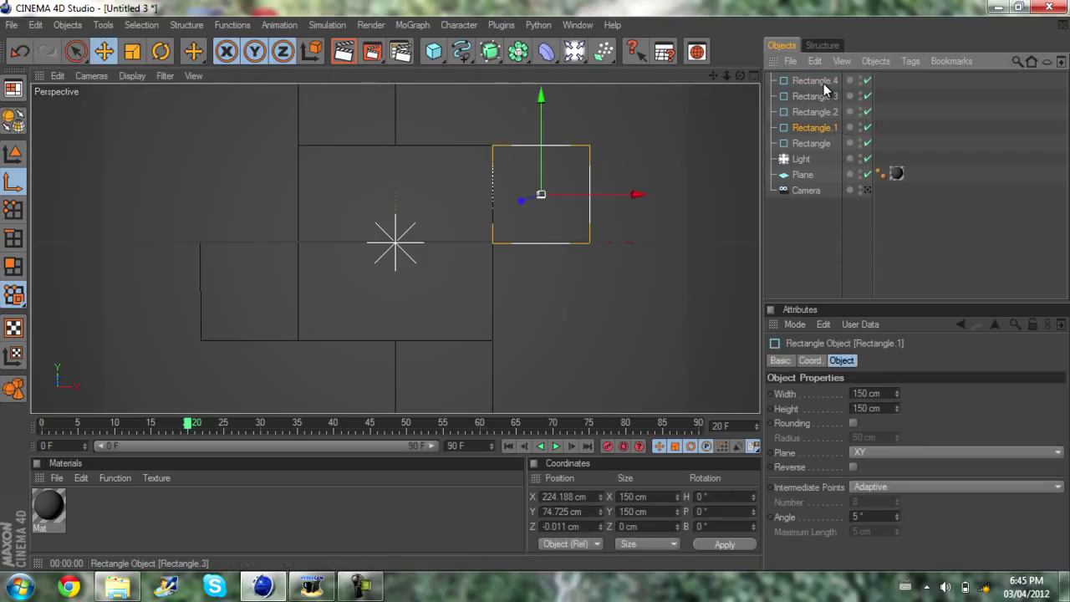
{"action": "left_click", "coordinate": [823, 83], "text": "shift"}
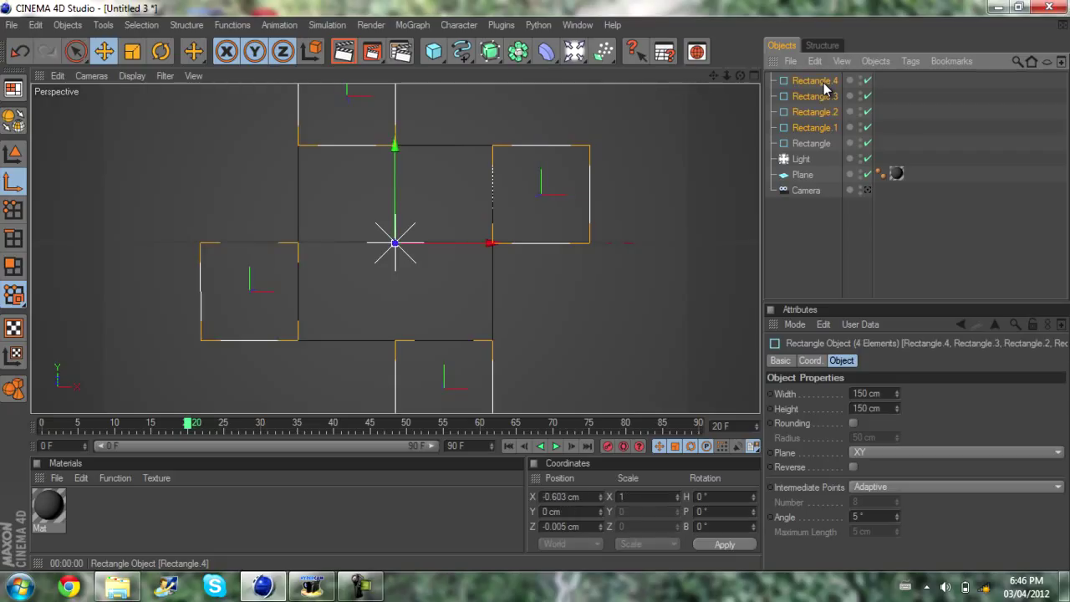
{"action": "left_click", "coordinate": [811, 127]}
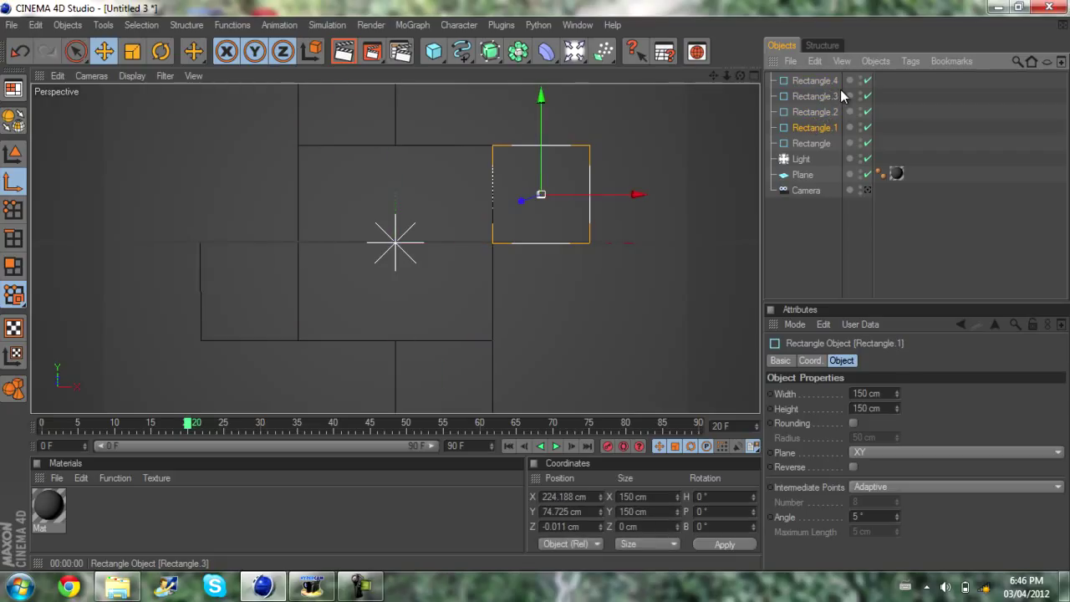
{"action": "left_click", "coordinate": [828, 81], "text": "shift"}
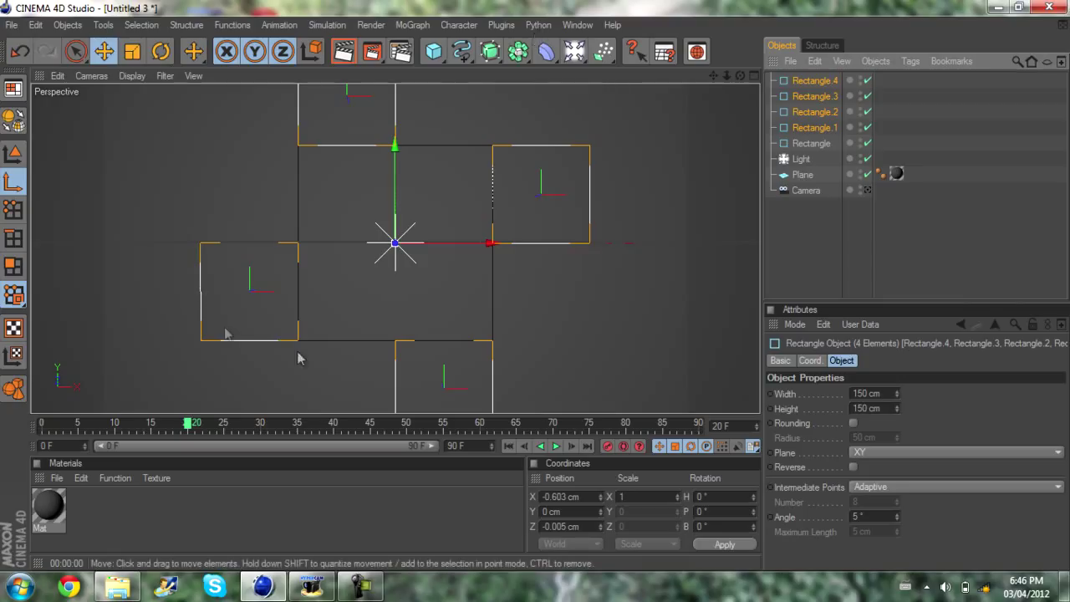
{"action": "left_click", "coordinate": [780, 360]}
{"action": "left_click", "coordinate": [809, 360]}
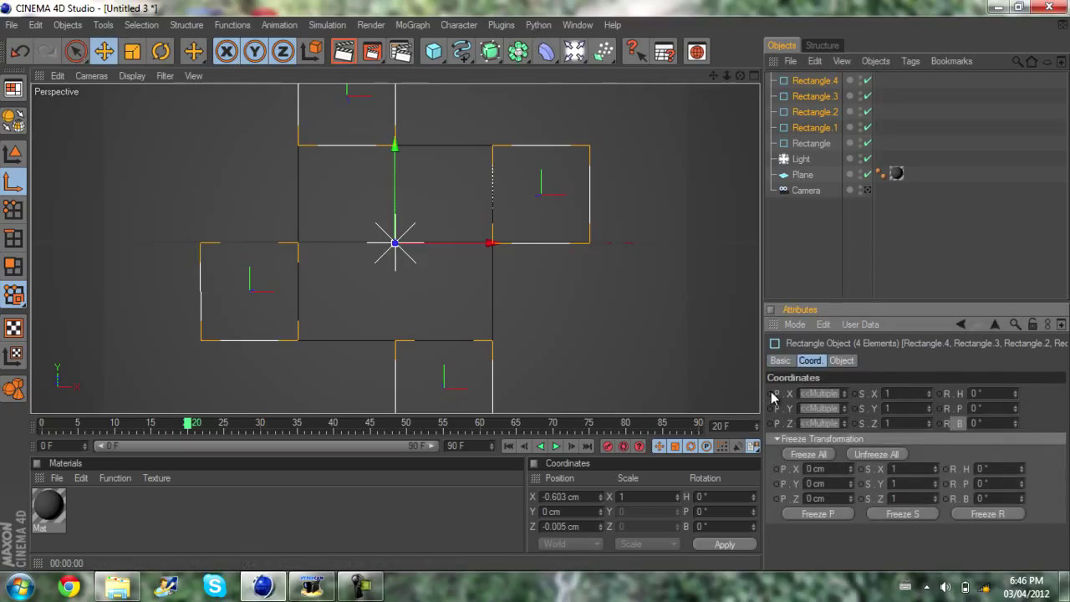
{"action": "left_click", "coordinate": [787, 394]}
{"action": "left_click", "coordinate": [787, 424], "text": "shift"}
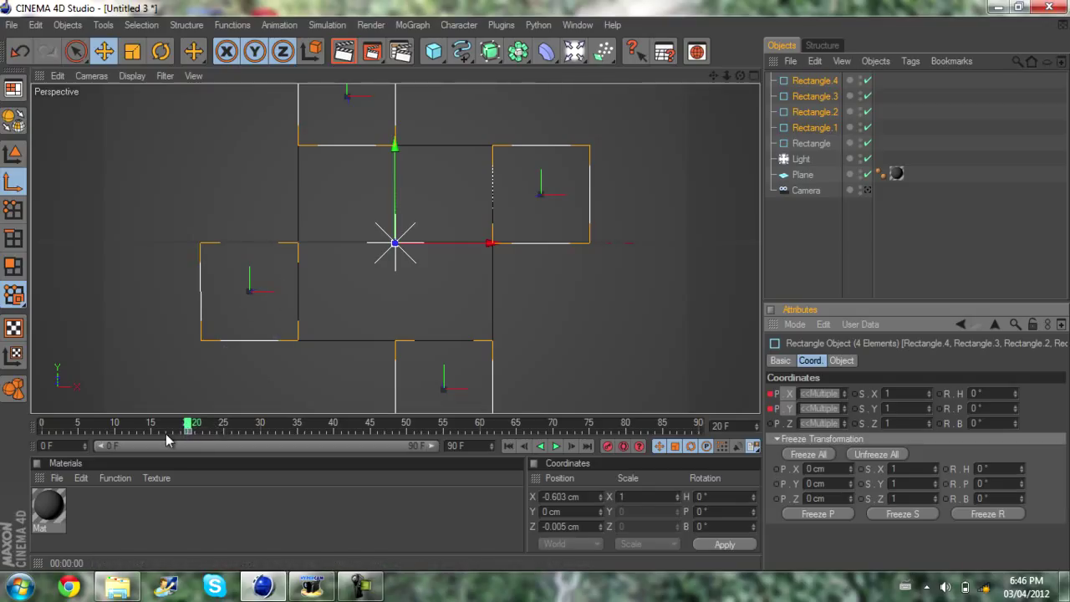
Step: At frame 60, move Rectangle.1 to about X 75 cm, inside the large rectangle's upper right quarter, and keyframe its X and Y position
{"action": "left_click", "coordinate": [816, 129]}
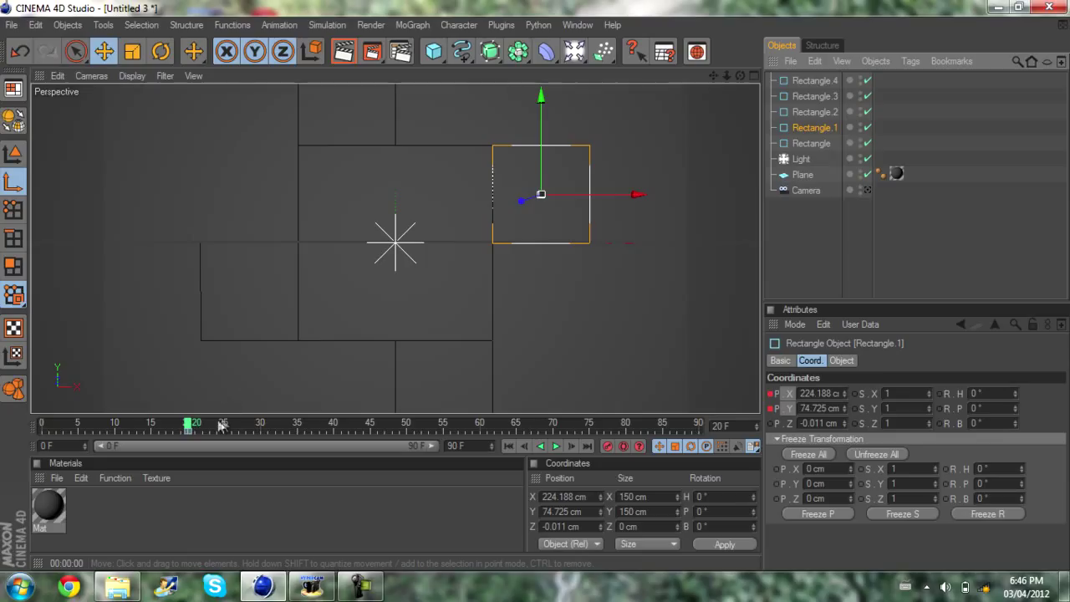
{"action": "left_click_drag", "start_coordinate": [189, 424], "coordinate": [481, 426]}
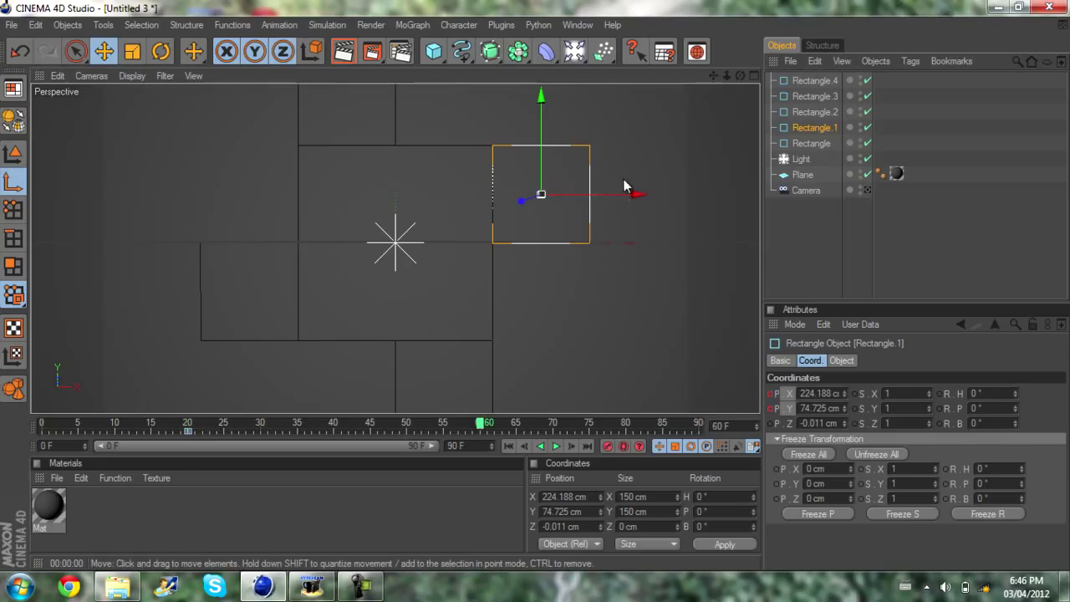
{"action": "mouse_move", "coordinate": [534, 286]}
{"action": "left_mouse_down"}
{"action": "mouse_move", "coordinate": [524, 288]}
{"action": "mouse_move", "coordinate": [535, 287]}
{"action": "left_mouse_up"}
{"action": "left_click", "coordinate": [855, 250]}
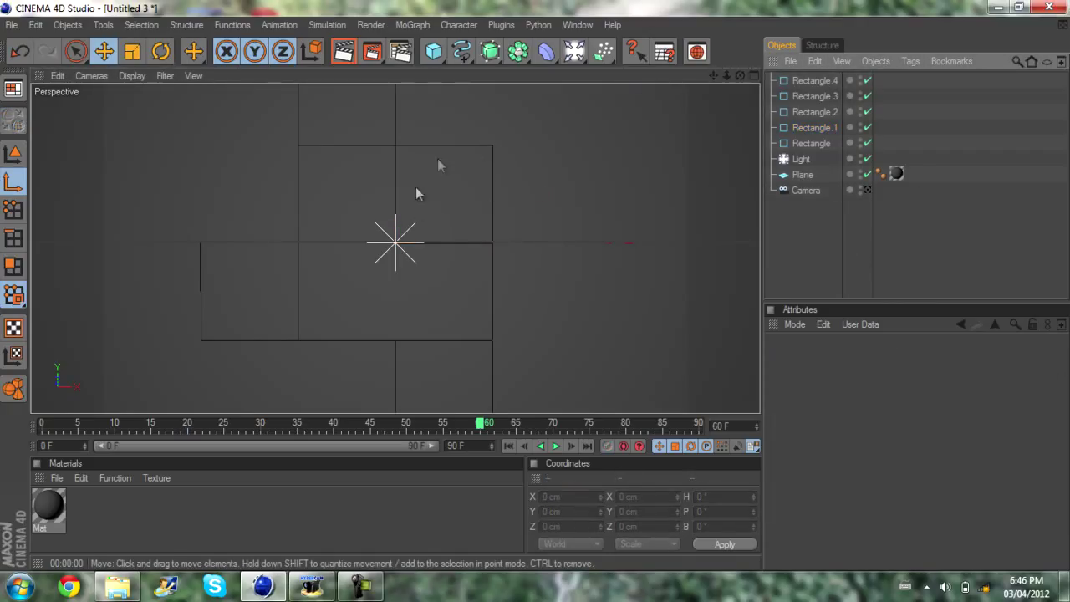
{"action": "left_click", "coordinate": [810, 129]}
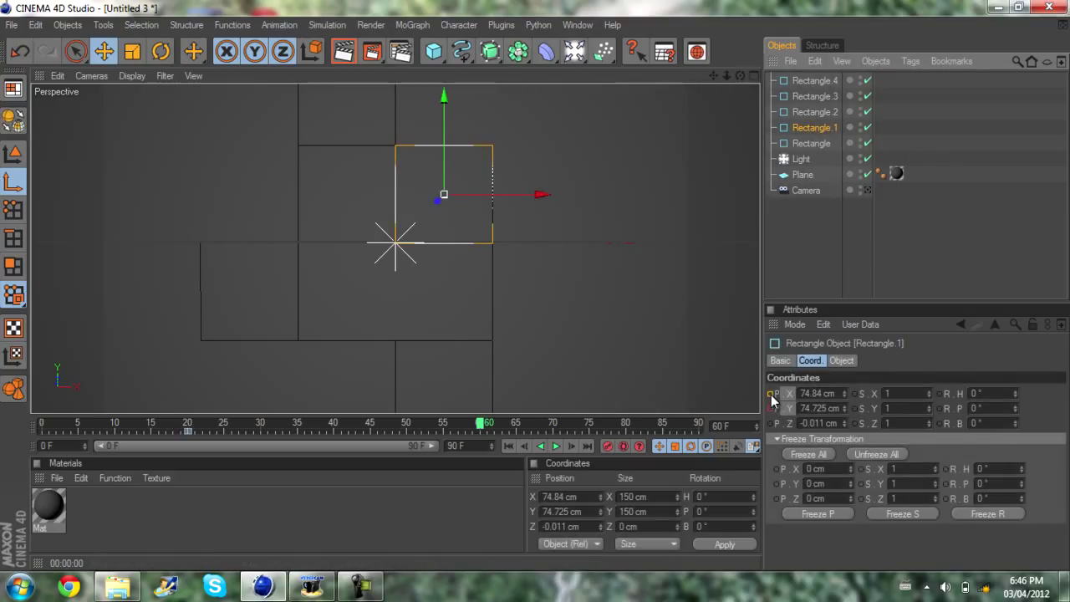
{"action": "left_click_drag", "start_coordinate": [772, 395], "coordinate": [771, 408], "text": "ctrl"}
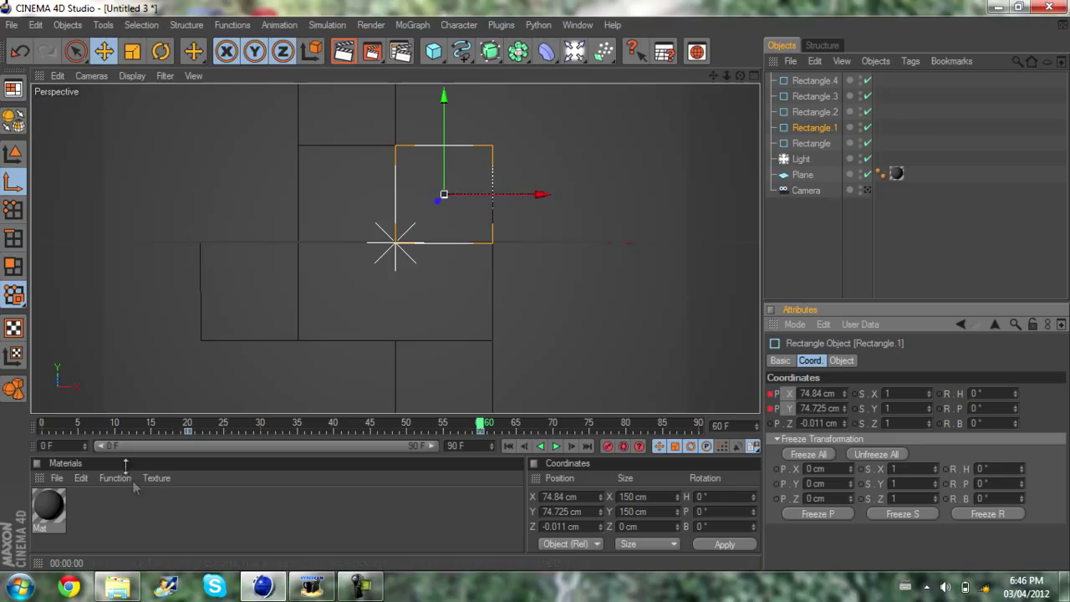
Step: Play the animation to check Rectangle.1's movement, and return to frame 60
{"action": "left_click_drag", "start_coordinate": [134, 426], "coordinate": [150, 426]}
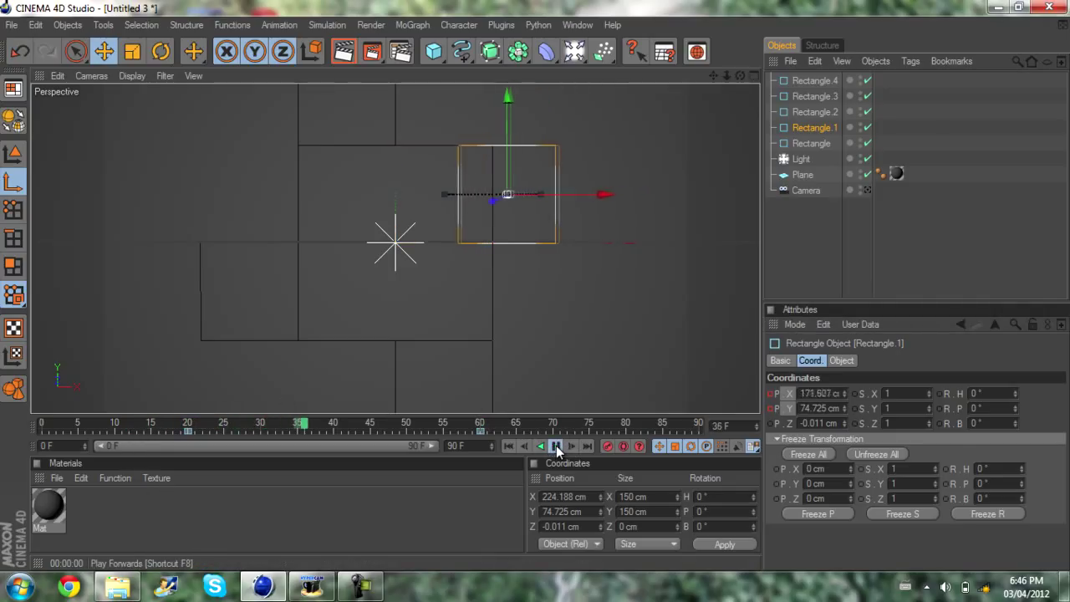
{"action": "left_click", "coordinate": [557, 447]}
{"action": "mouse_move", "coordinate": [534, 428]}
{"action": "left_mouse_down"}
{"action": "mouse_move", "coordinate": [251, 428]}
{"action": "mouse_move", "coordinate": [372, 428]}
{"action": "mouse_move", "coordinate": [196, 447]}
{"action": "mouse_move", "coordinate": [392, 447]}
{"action": "mouse_move", "coordinate": [481, 432]}
{"action": "left_mouse_up"}
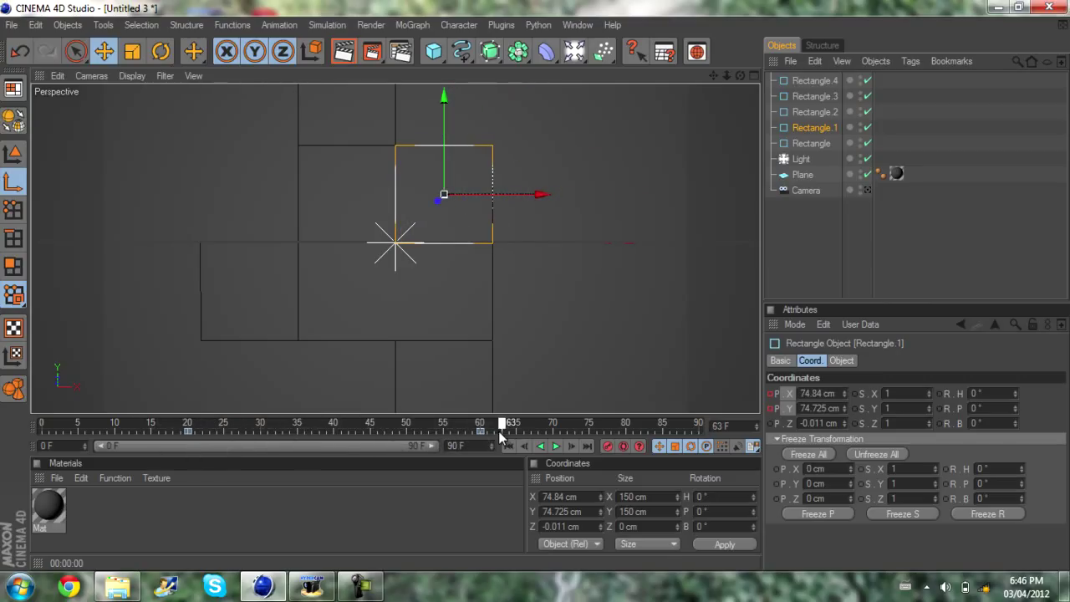
Step: Move Rectangle.2 up to about Y -76 cm, inside the large rectangle's lower right quarter, and keyframe its position at frame 60
{"action": "left_click", "coordinate": [813, 111]}
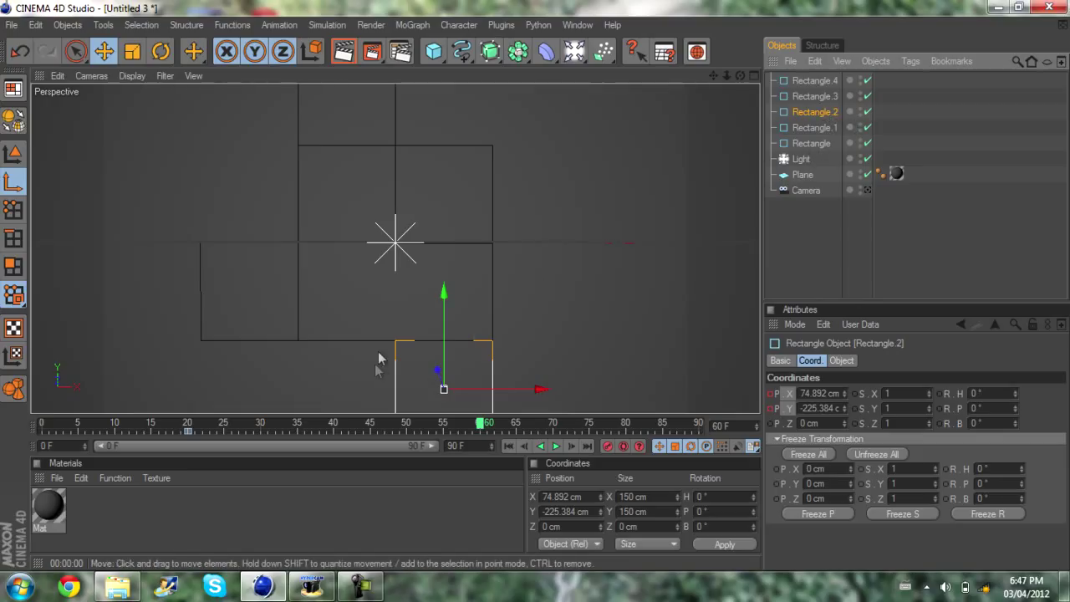
{"action": "mouse_move", "coordinate": [537, 291]}
{"action": "left_mouse_down"}
{"action": "mouse_move", "coordinate": [538, 282]}
{"action": "mouse_move", "coordinate": [538, 292]}
{"action": "left_mouse_up"}
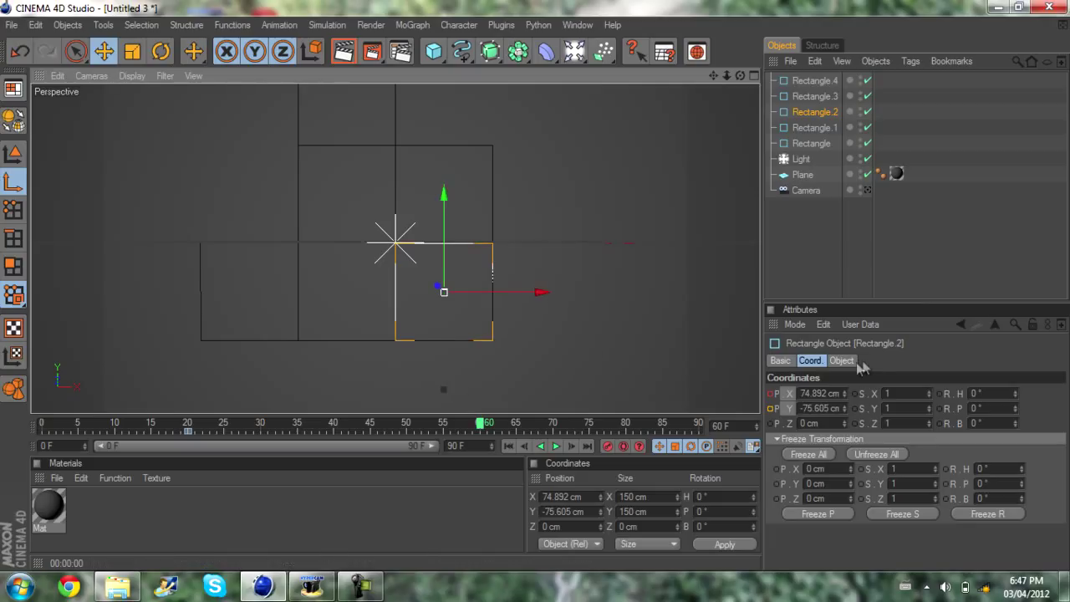
{"action": "left_click", "coordinate": [771, 409], "text": "ctrl"}
{"action": "mouse_move", "coordinate": [481, 426]}
{"action": "left_mouse_down"}
{"action": "mouse_move", "coordinate": [192, 426]}
{"action": "mouse_move", "coordinate": [485, 426]}
{"action": "left_mouse_up"}
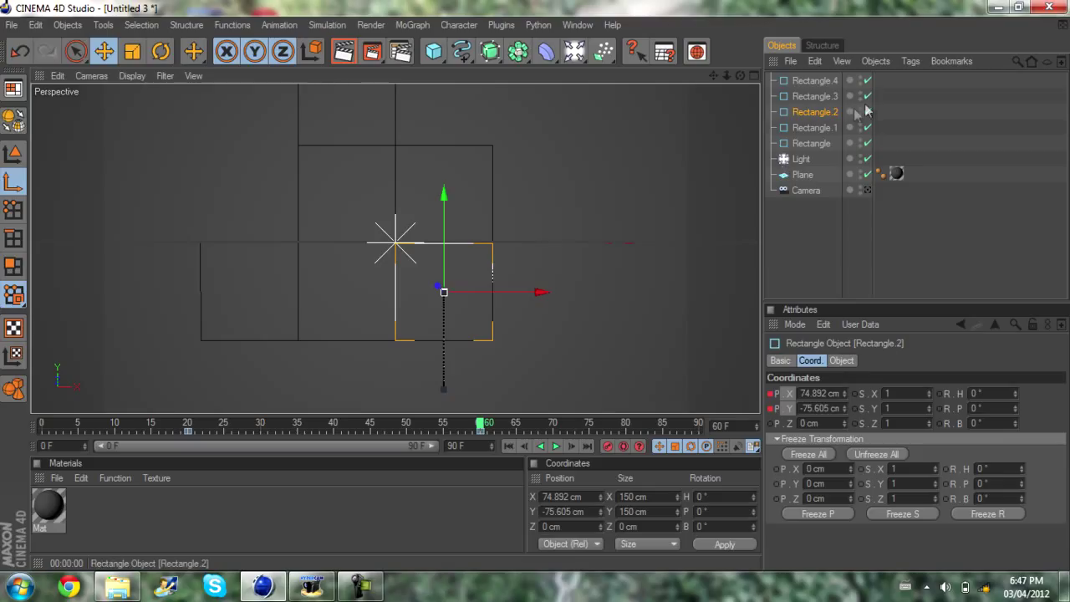
Step: Move Rectangle.3 to about X -75 cm, inside the large rectangle's lower left quarter, and keyframe its position at frame 60
{"action": "left_click", "coordinate": [804, 96]}
{"action": "left_click_drag", "start_coordinate": [322, 295], "coordinate": [537, 292]}
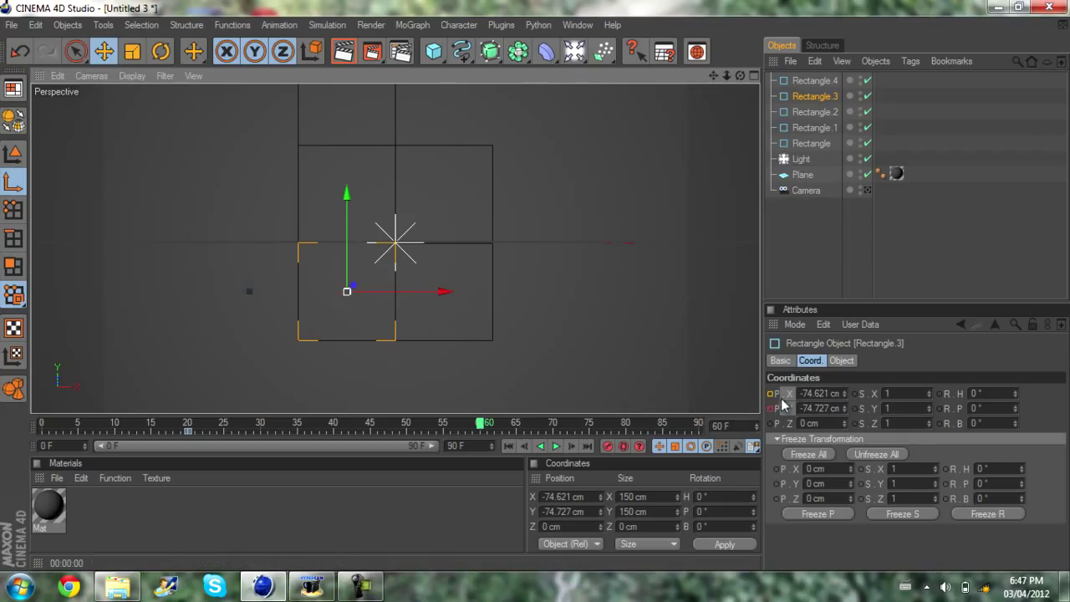
{"action": "mouse_move", "coordinate": [774, 399]}
{"action": "left_mouse_down"}
{"action": "mouse_move", "coordinate": [167, 437]}
{"action": "mouse_move", "coordinate": [476, 424]}
{"action": "left_mouse_up"}
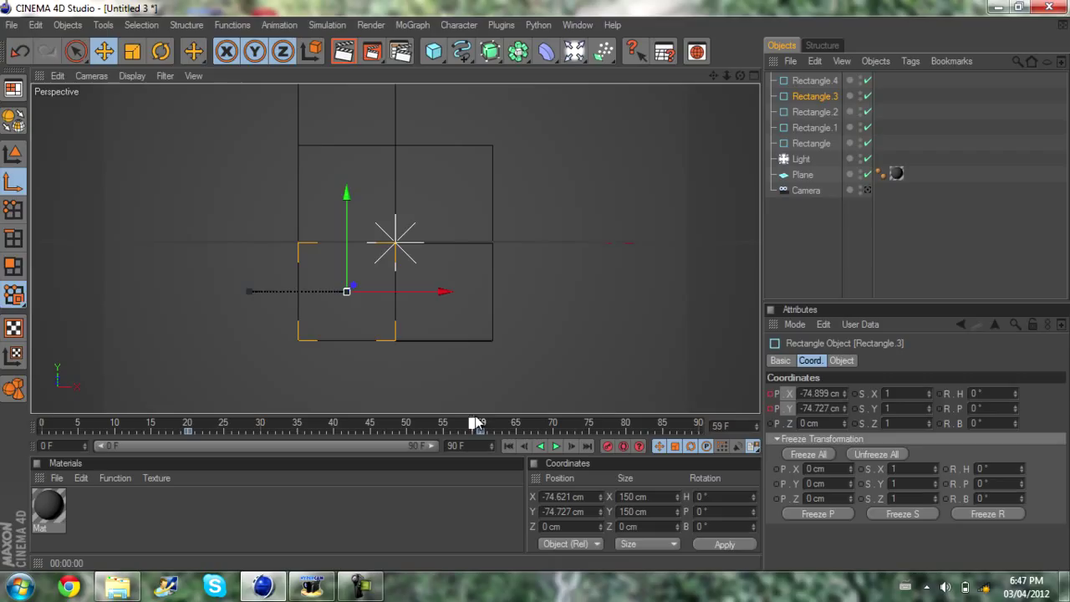
Step: Move Rectangle.4 down to about Y 75 cm at frame 60, inside the large rectangle's upper left quarter, and keyframe its position
{"action": "left_click", "coordinate": [809, 81]}
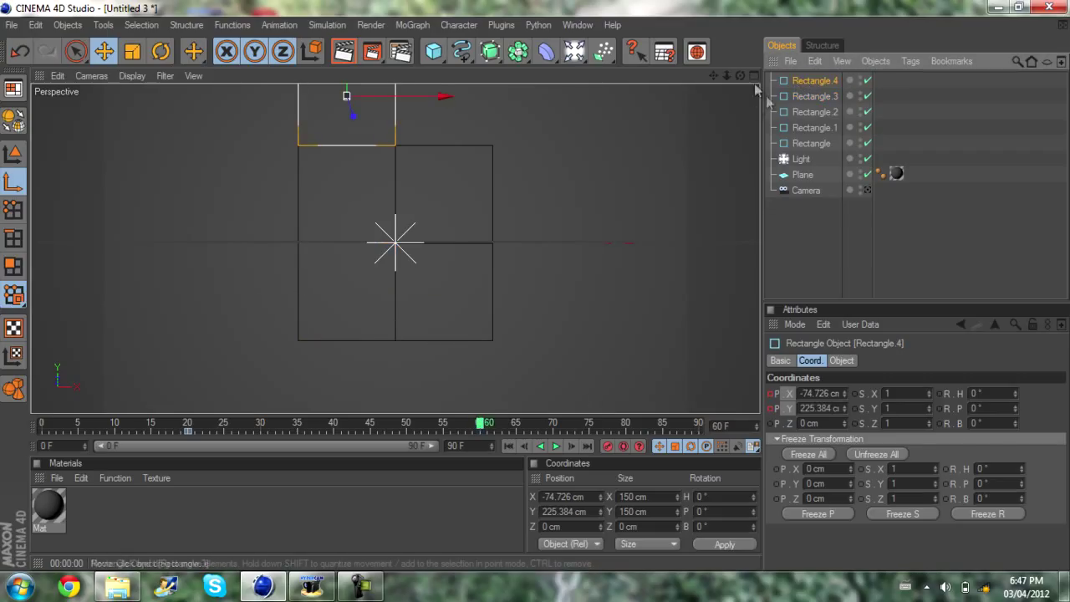
{"action": "left_click_drag", "start_coordinate": [376, 112], "coordinate": [535, 293]}
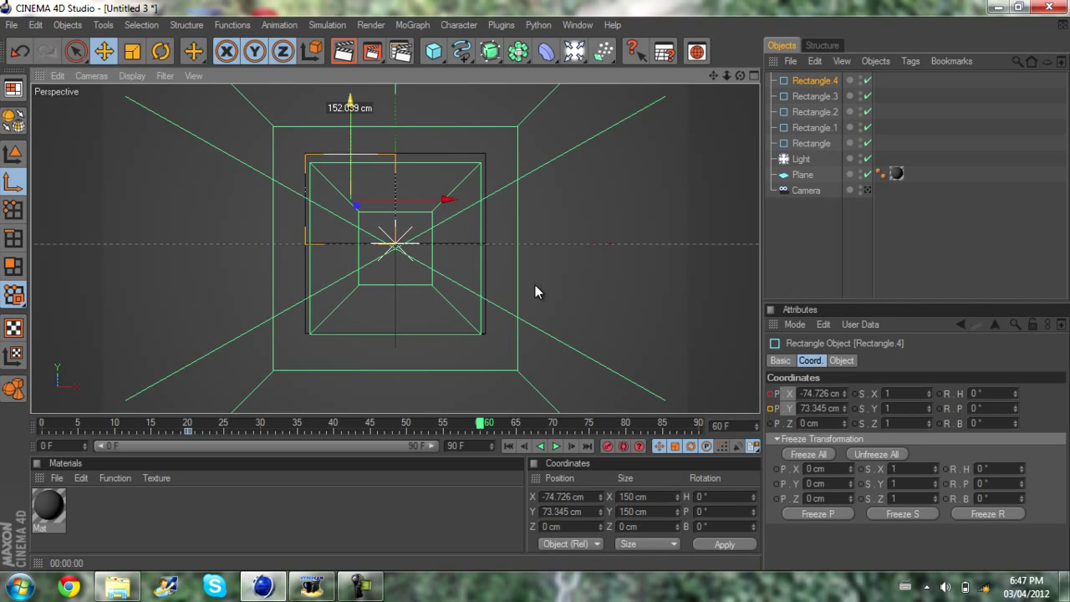
{"action": "left_click_drag", "start_coordinate": [535, 286], "coordinate": [535, 286]}
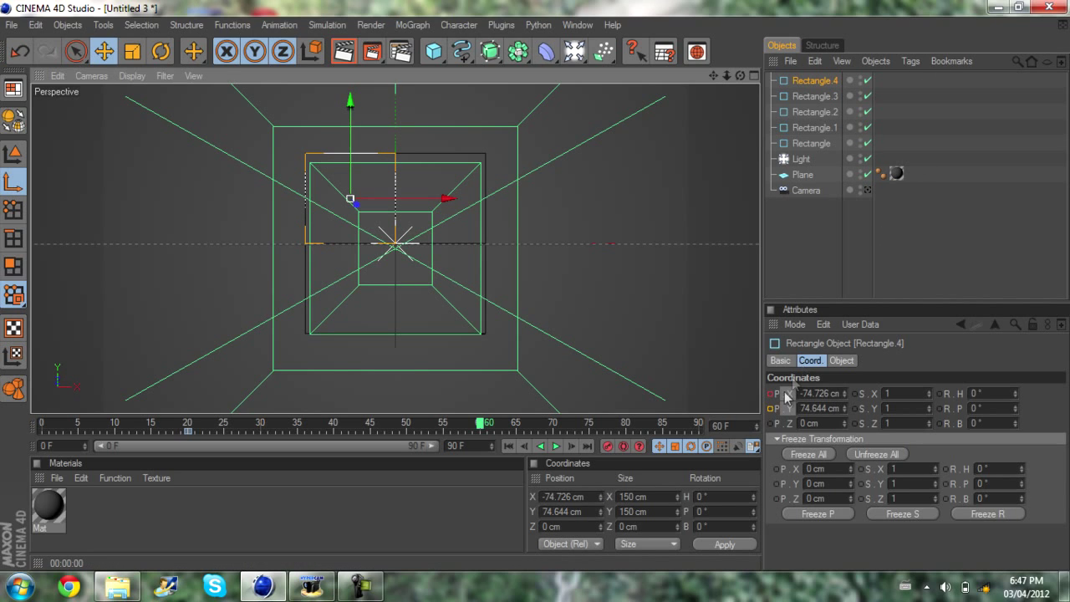
Step: Clear the selection and play the timeline to check how all four small squares slide into the large one
{"action": "left_click", "coordinate": [812, 230]}
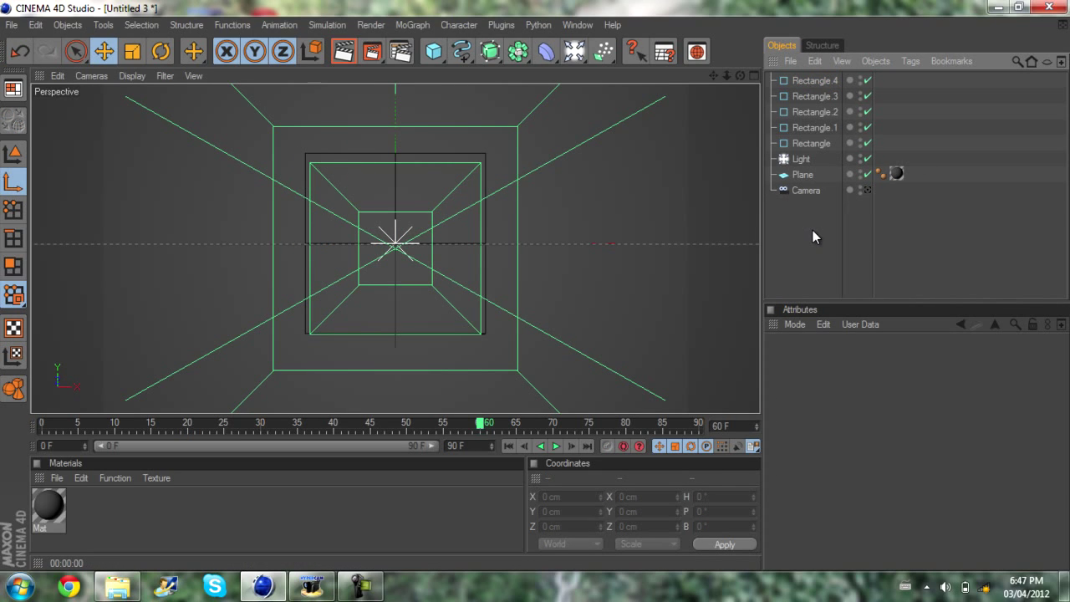
{"action": "left_click_drag", "start_coordinate": [456, 421], "coordinate": [286, 439]}
{"action": "key", "text": "F8"}
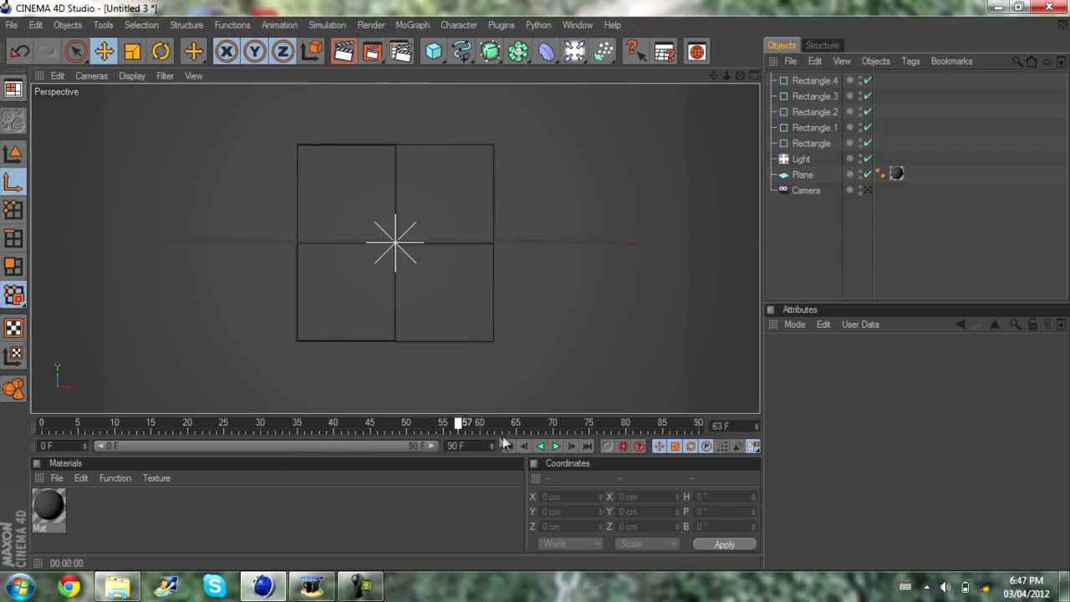
Step: Add a Spline Mask object to the scene
{"action": "left_click", "coordinate": [524, 55]}
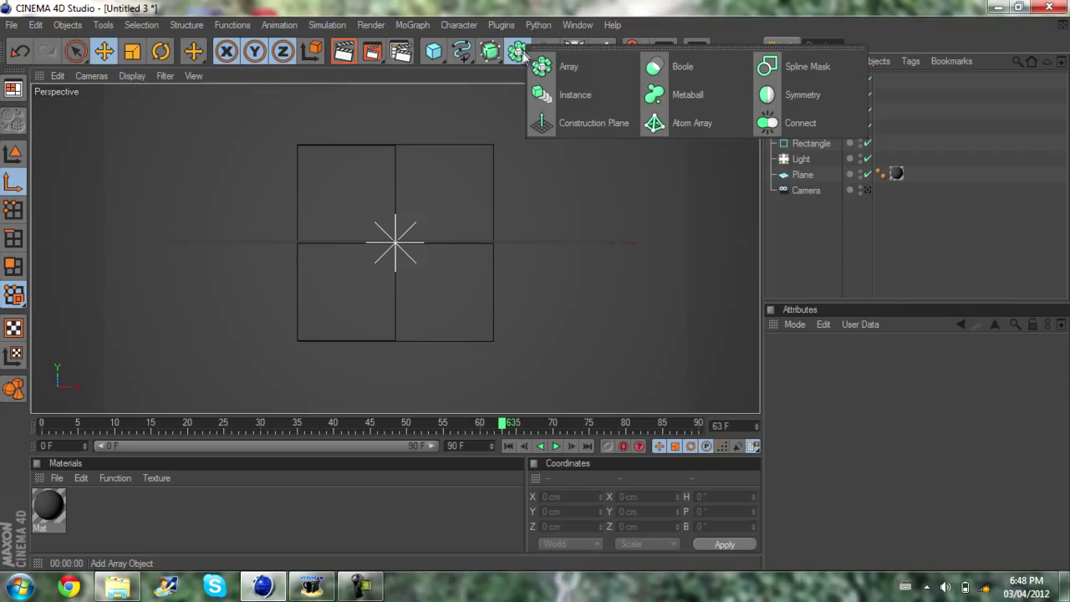
{"action": "left_click", "coordinate": [525, 55]}
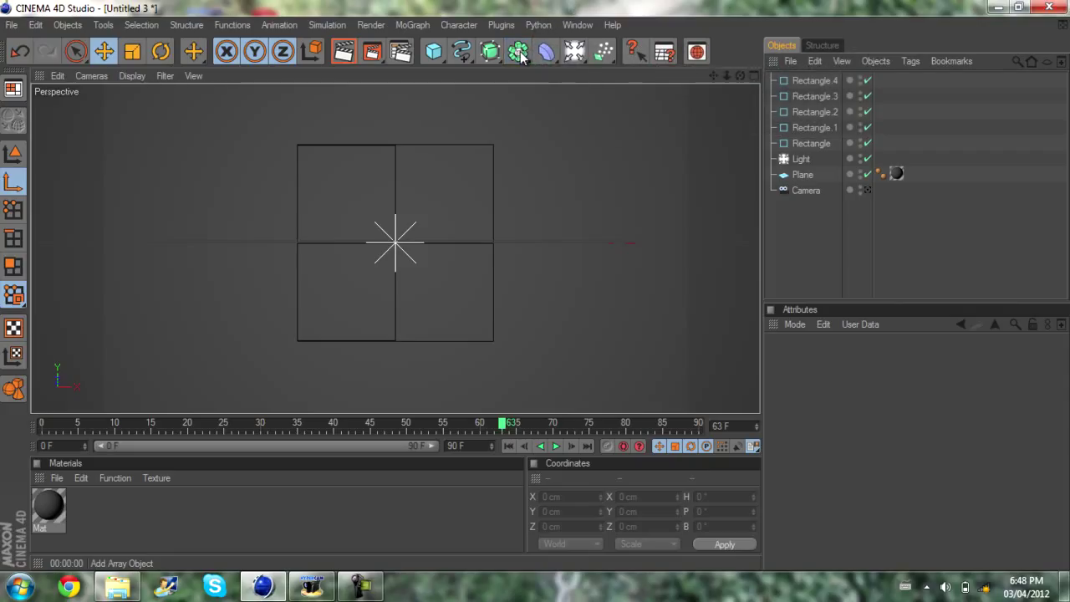
{"action": "left_click", "coordinate": [521, 55]}
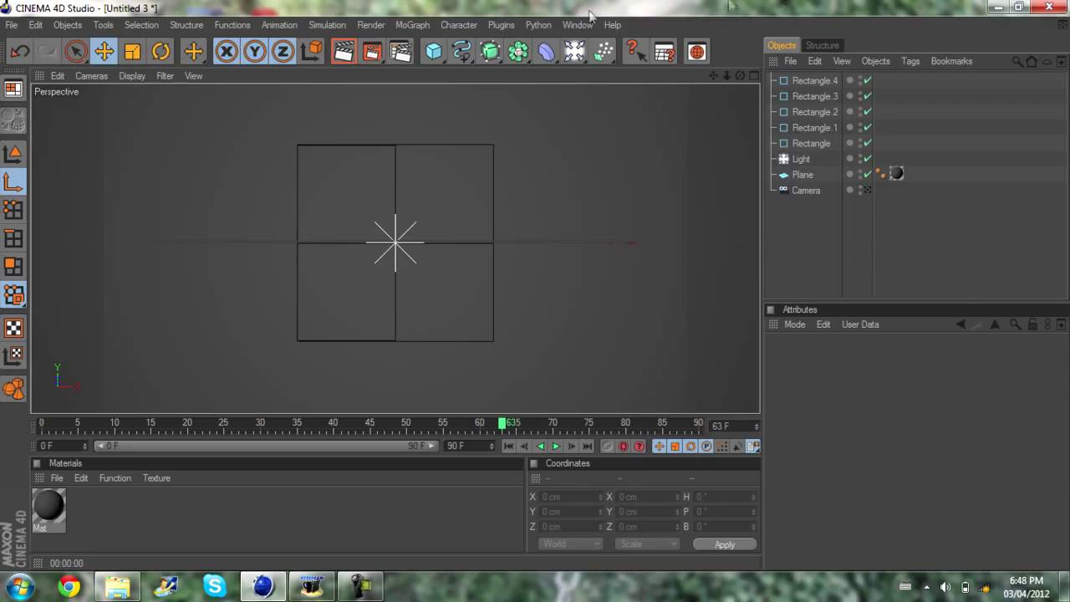
{"action": "left_click", "coordinate": [518, 55]}
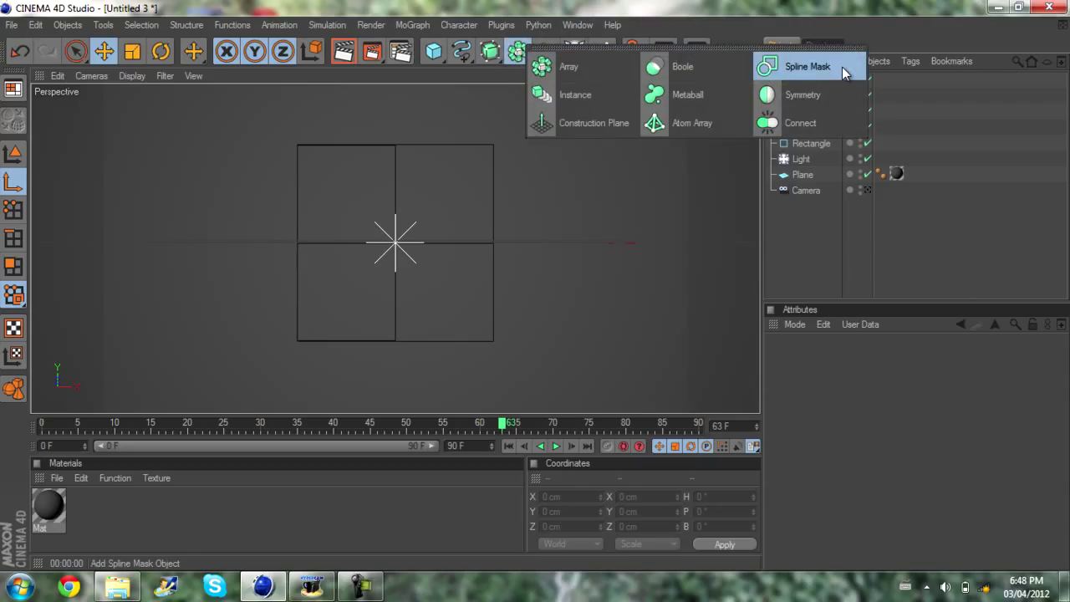
{"action": "left_click", "coordinate": [841, 73]}
Step: Make the large Rectangle and Rectangle.1 children of the Spline Mask, with Rectangle.1 above Rectangle
{"action": "left_click", "coordinate": [519, 55]}
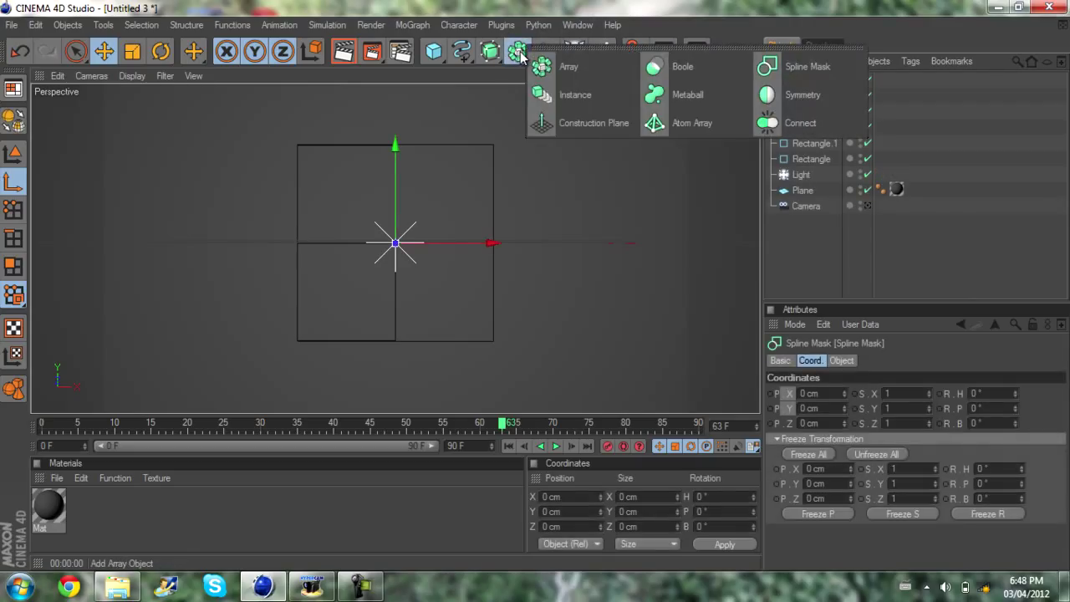
{"action": "left_click", "coordinate": [827, 158]}
{"action": "left_click_drag", "start_coordinate": [830, 161], "coordinate": [809, 81]}
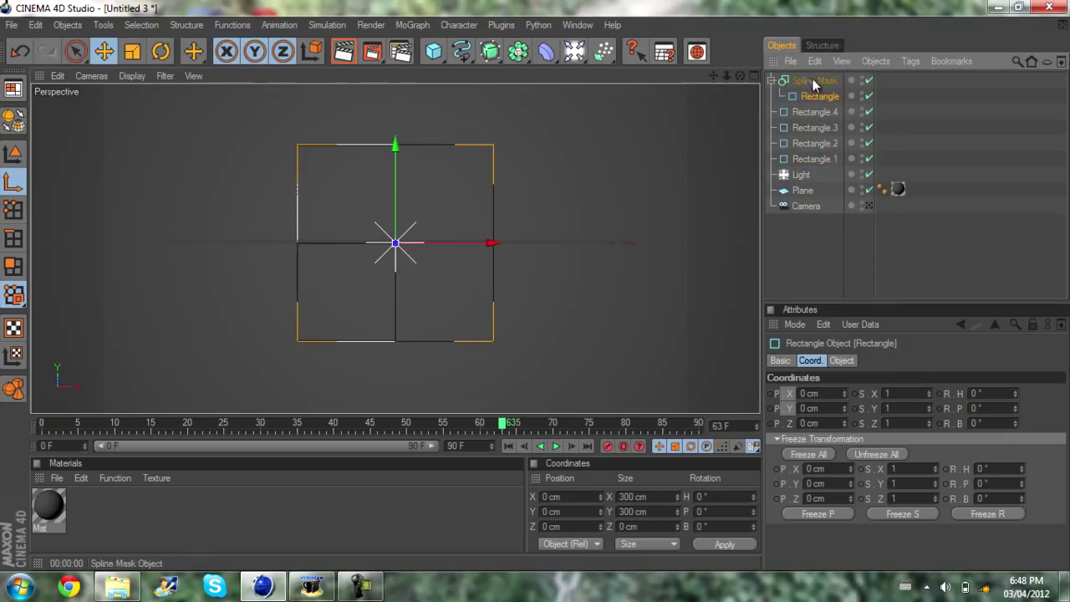
{"action": "left_click", "coordinate": [825, 158]}
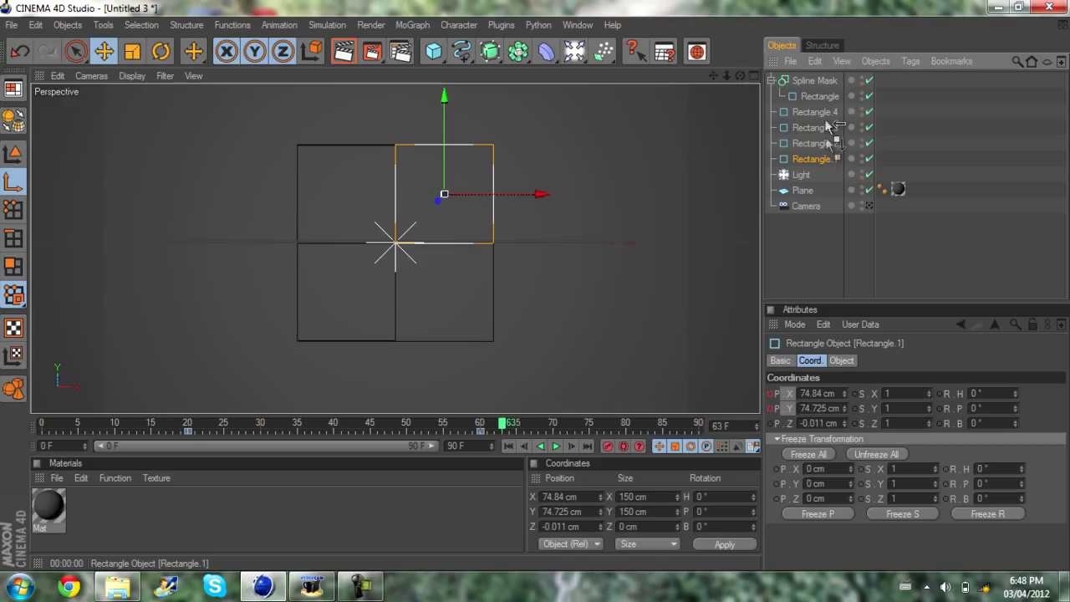
{"action": "left_click_drag", "start_coordinate": [819, 92], "coordinate": [815, 88]}
Step: Set the Spline Mask's mode to B subtract A and scrub the timeline to frame 58 to check the cut
{"action": "left_click_drag", "start_coordinate": [437, 423], "coordinate": [319, 424]}
{"action": "left_click", "coordinate": [841, 266]}
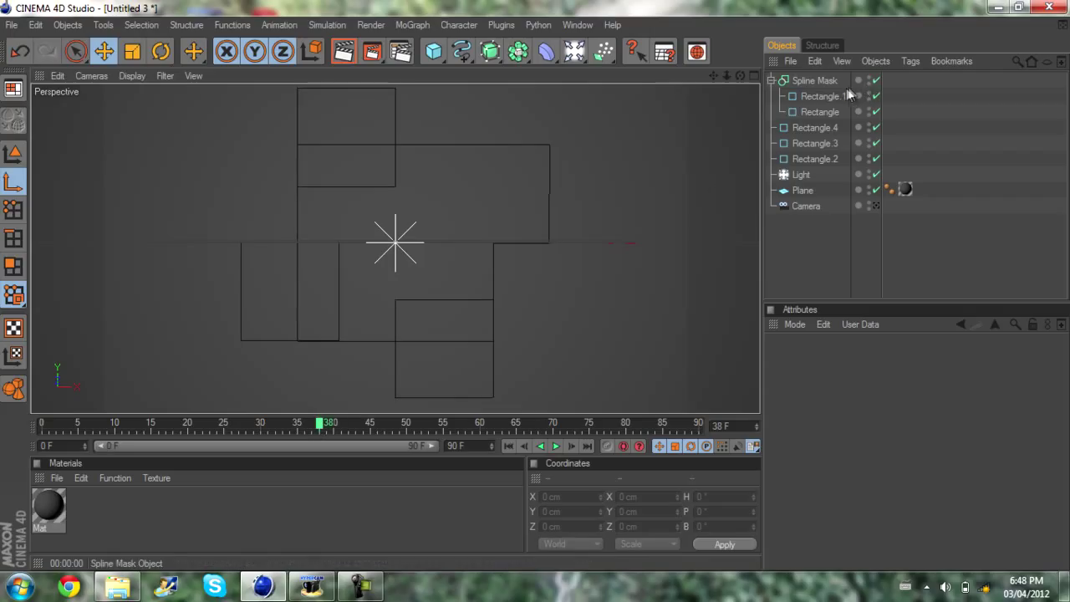
{"action": "left_click", "coordinate": [840, 79]}
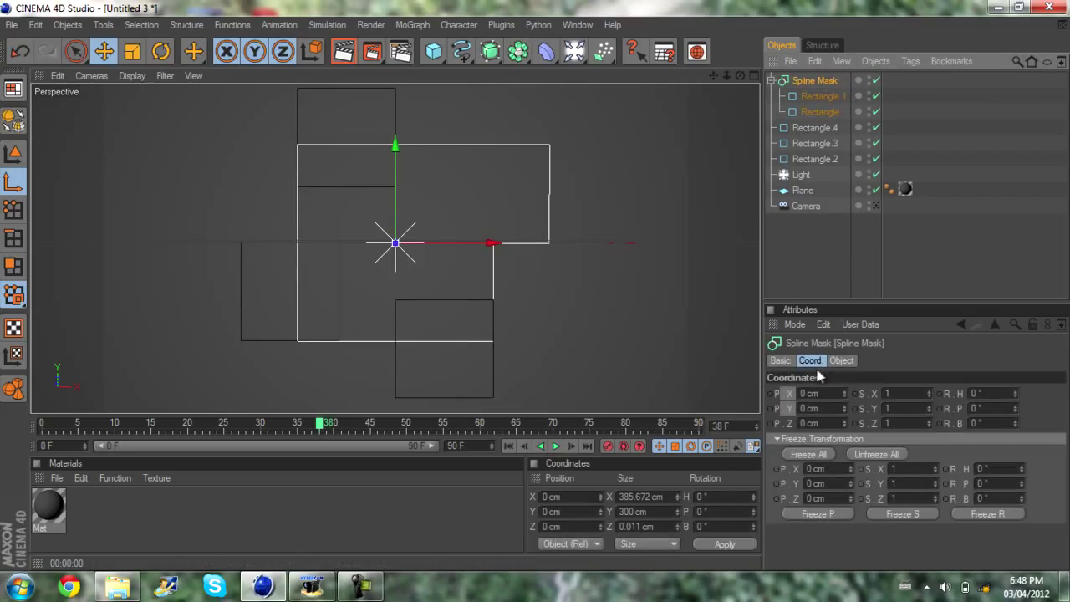
{"action": "left_click", "coordinate": [780, 361]}
{"action": "left_click", "coordinate": [840, 360]}
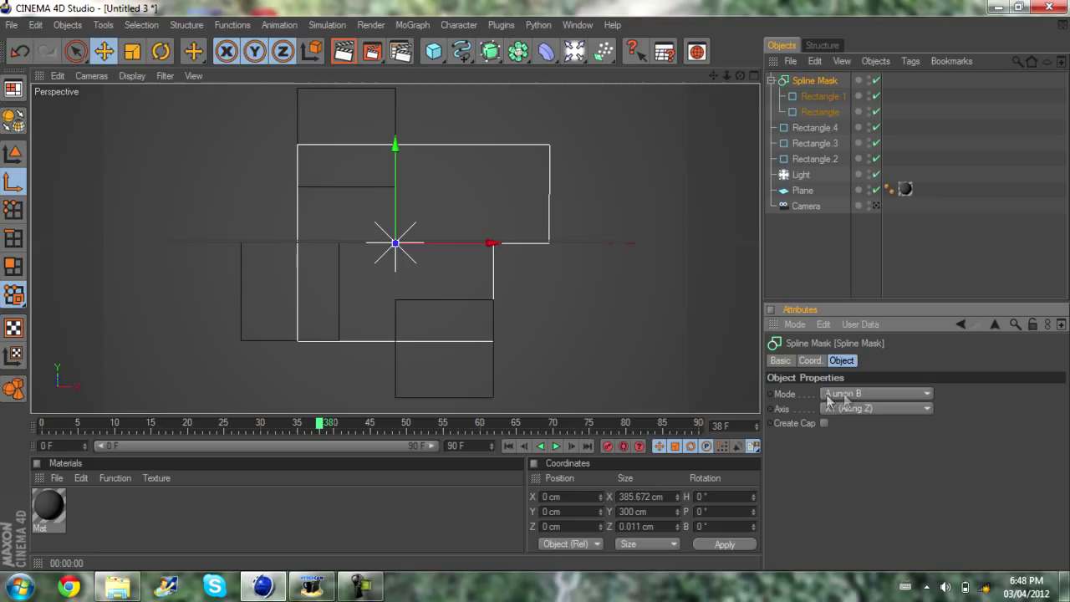
{"action": "left_click", "coordinate": [859, 395]}
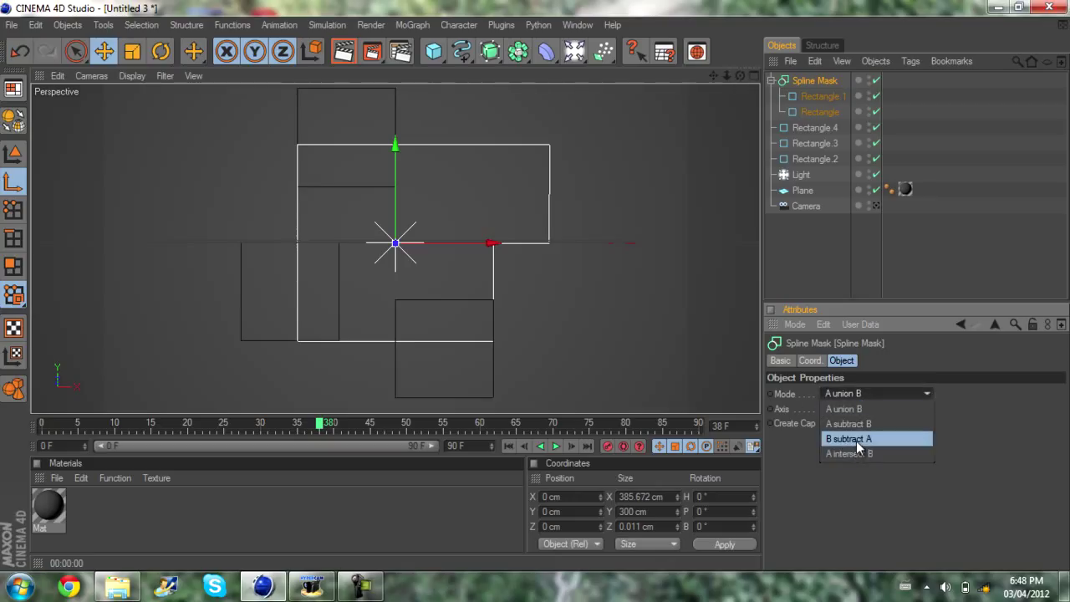
{"action": "left_click", "coordinate": [869, 439]}
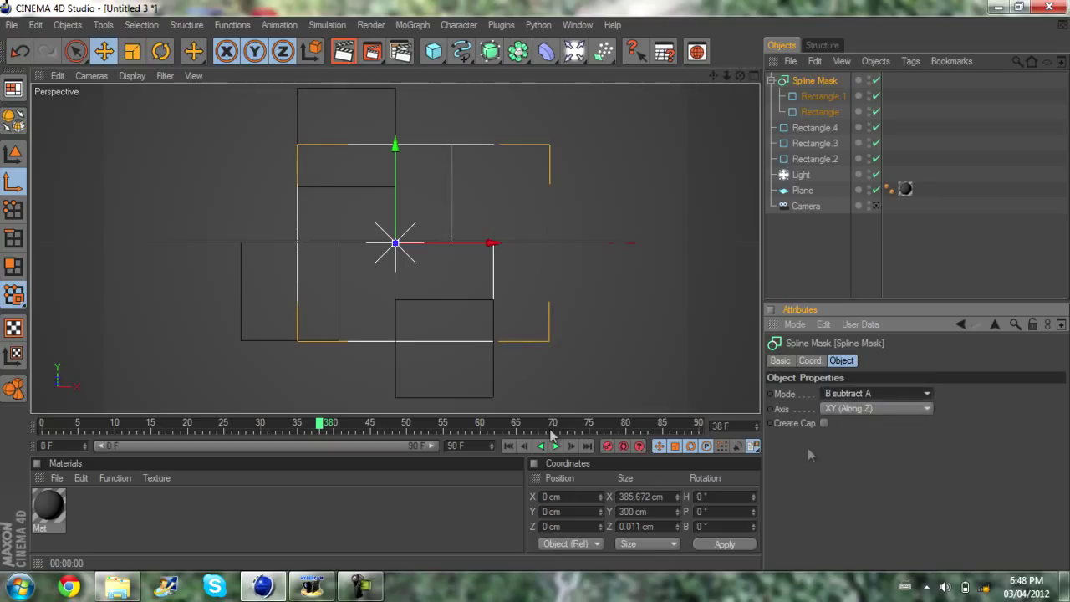
{"action": "left_click", "coordinate": [886, 215]}
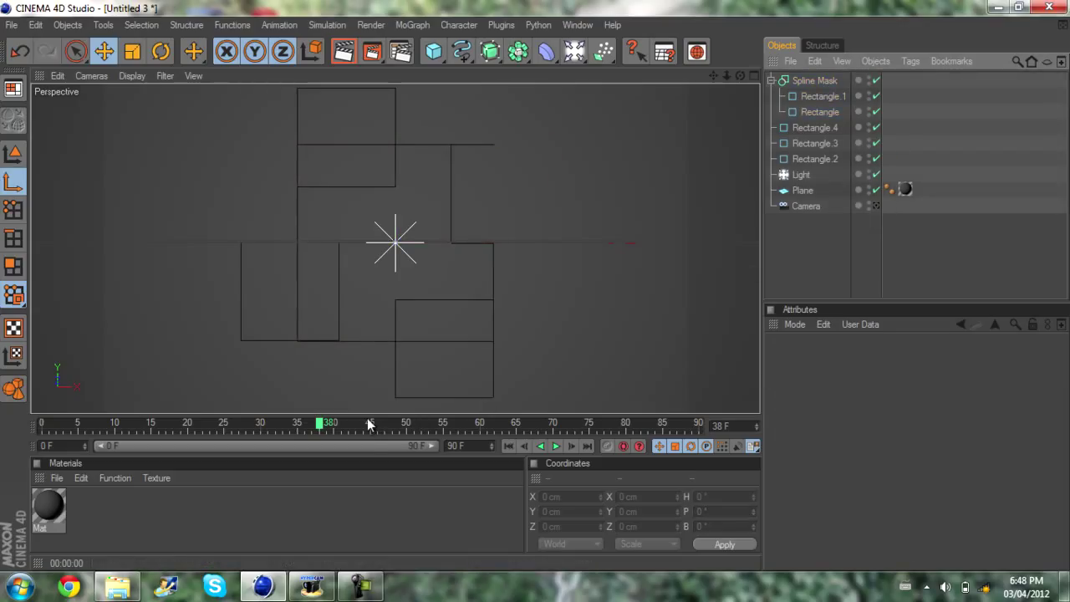
{"action": "left_click_drag", "start_coordinate": [363, 441], "coordinate": [469, 434]}
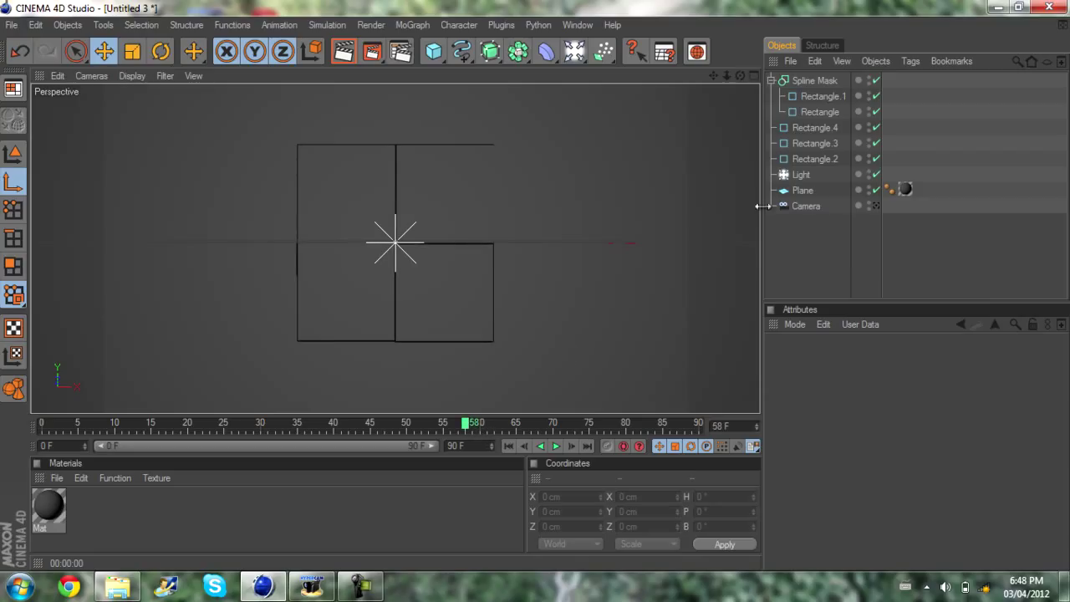
Step: Add a second Spline Mask and make the first Spline Mask and Rectangle.2 its children, with Rectangle.2 on top
{"action": "left_click_drag", "start_coordinate": [518, 51], "coordinate": [804, 76]}
{"action": "left_click", "coordinate": [805, 96]}
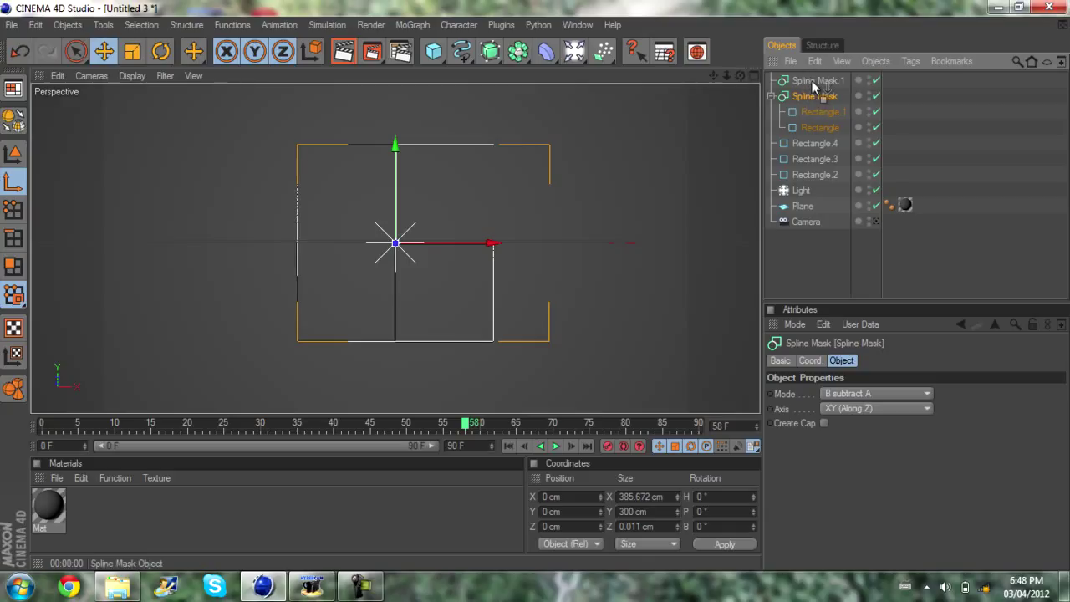
{"action": "left_click_drag", "start_coordinate": [815, 86], "coordinate": [815, 84]}
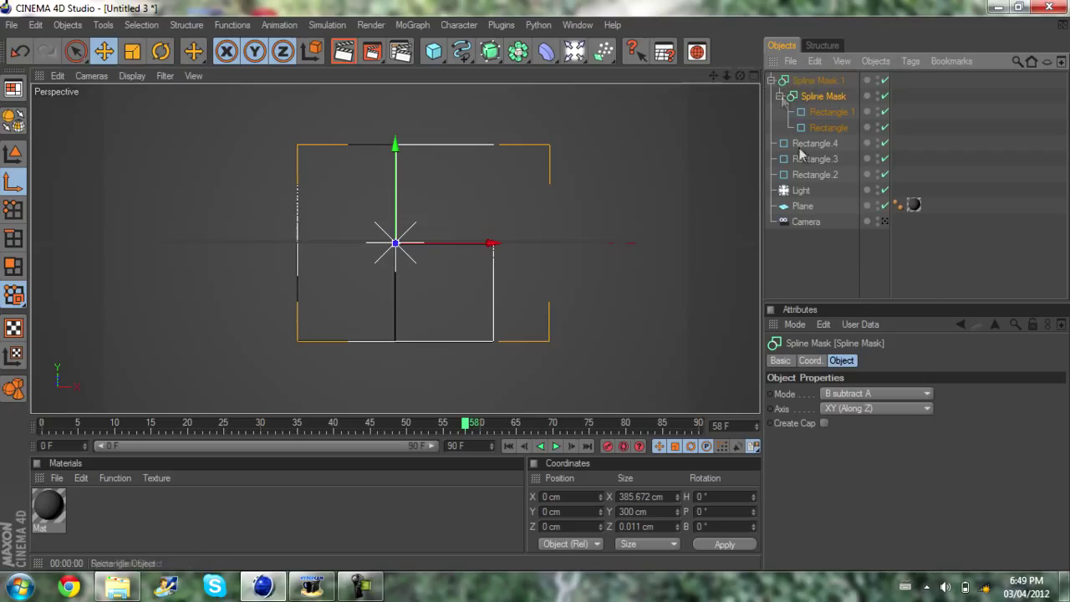
{"action": "left_click", "coordinate": [826, 174]}
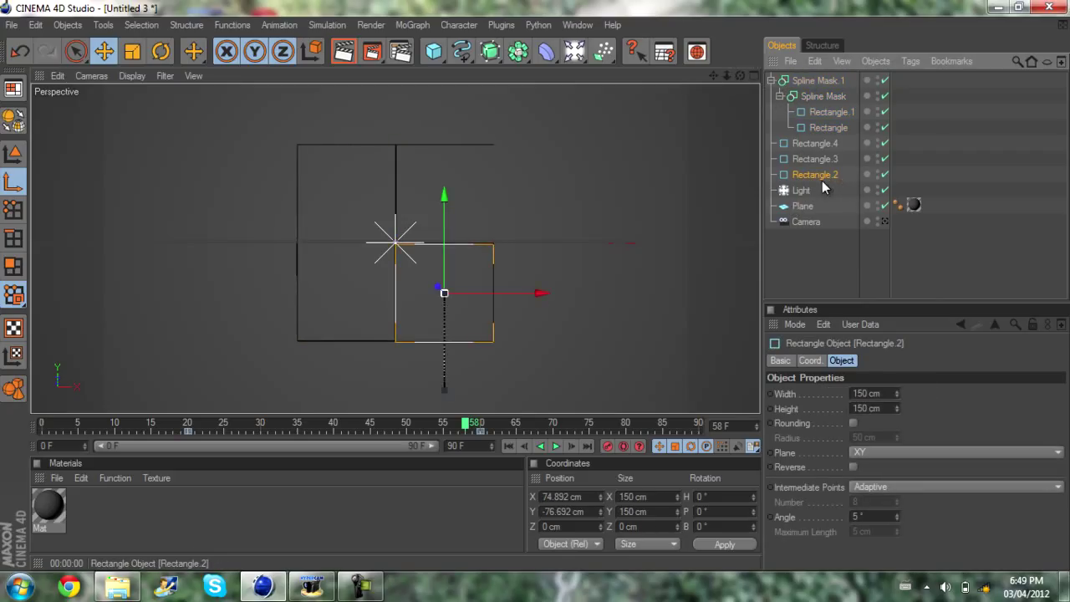
{"action": "left_click_drag", "start_coordinate": [821, 178], "coordinate": [822, 80]}
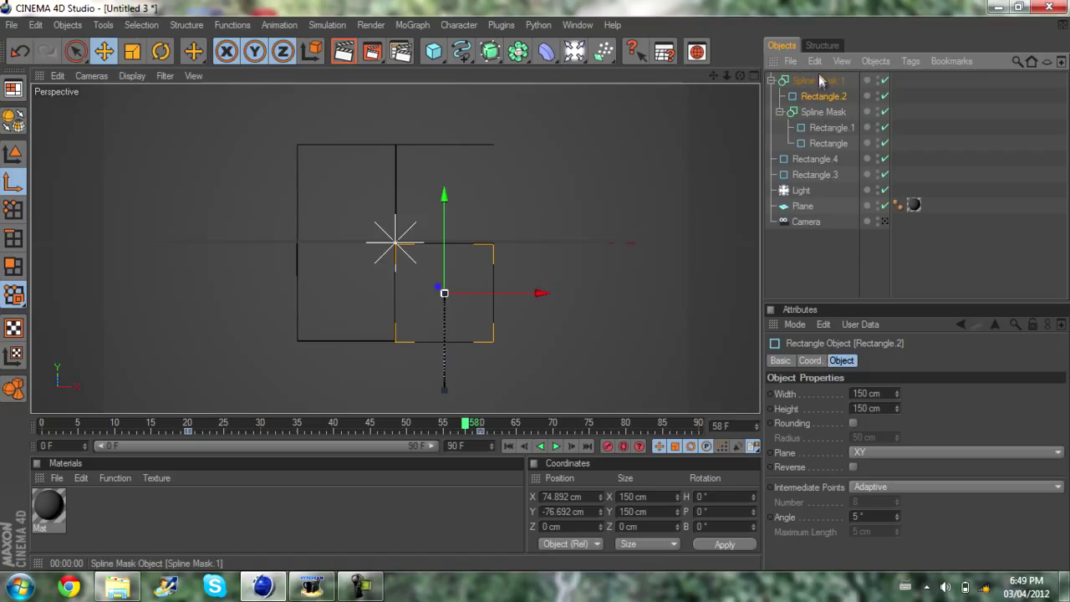
Step: Set the second Spline Mask's mode to B subtract A, clear the selection and scrub the timeline to frame 60
{"action": "left_click", "coordinate": [818, 79]}
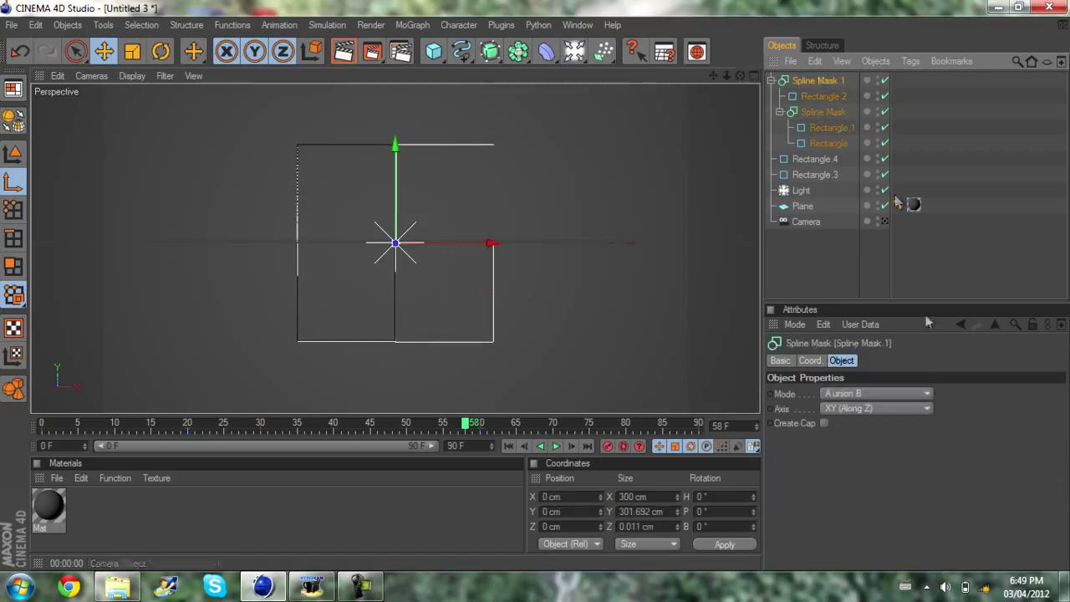
{"action": "left_click", "coordinate": [869, 393]}
{"action": "left_click", "coordinate": [872, 434]}
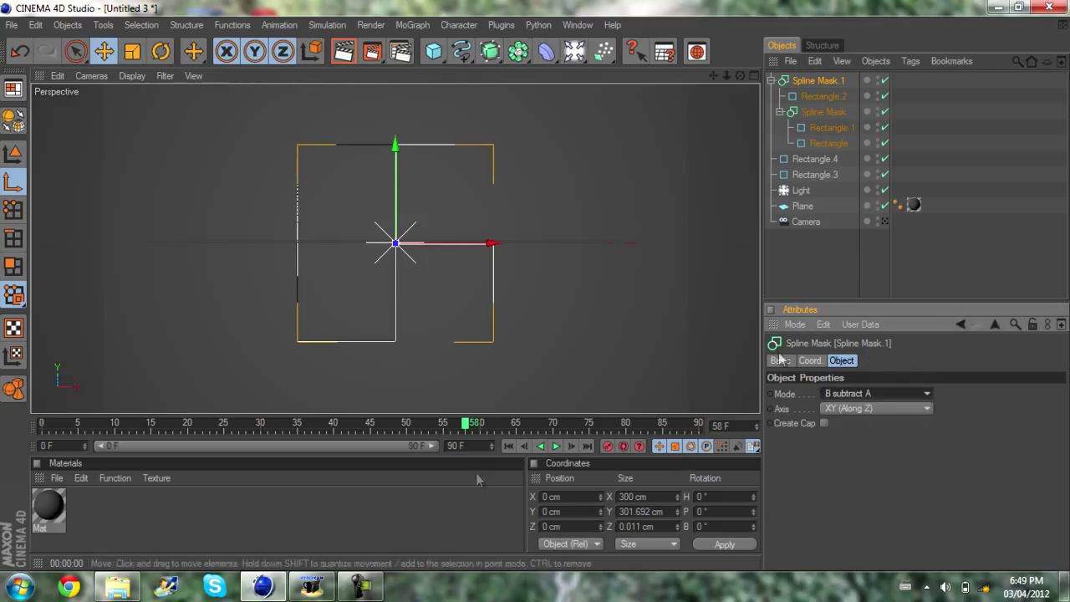
{"action": "left_click", "coordinate": [732, 316]}
{"action": "left_click_drag", "start_coordinate": [443, 428], "coordinate": [482, 505]}
Step: Add a third Spline Mask and make Spline Mask.1 and Rectangle.3 its children, with Rectangle.3 on top
{"action": "left_click_drag", "start_coordinate": [519, 51], "coordinate": [813, 81]}
{"action": "left_click", "coordinate": [813, 95]}
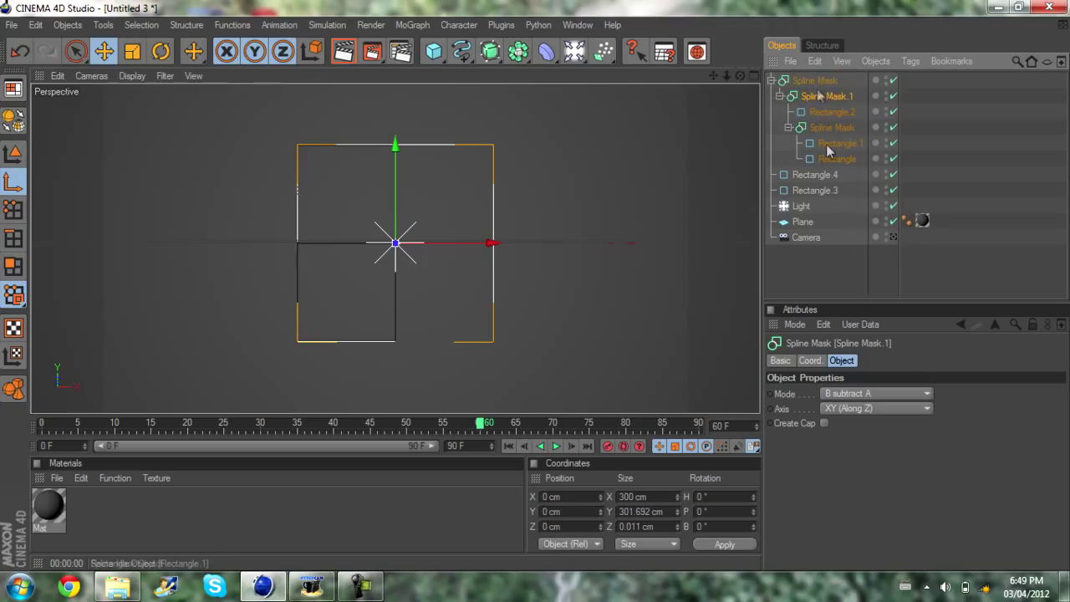
{"action": "left_click", "coordinate": [821, 190]}
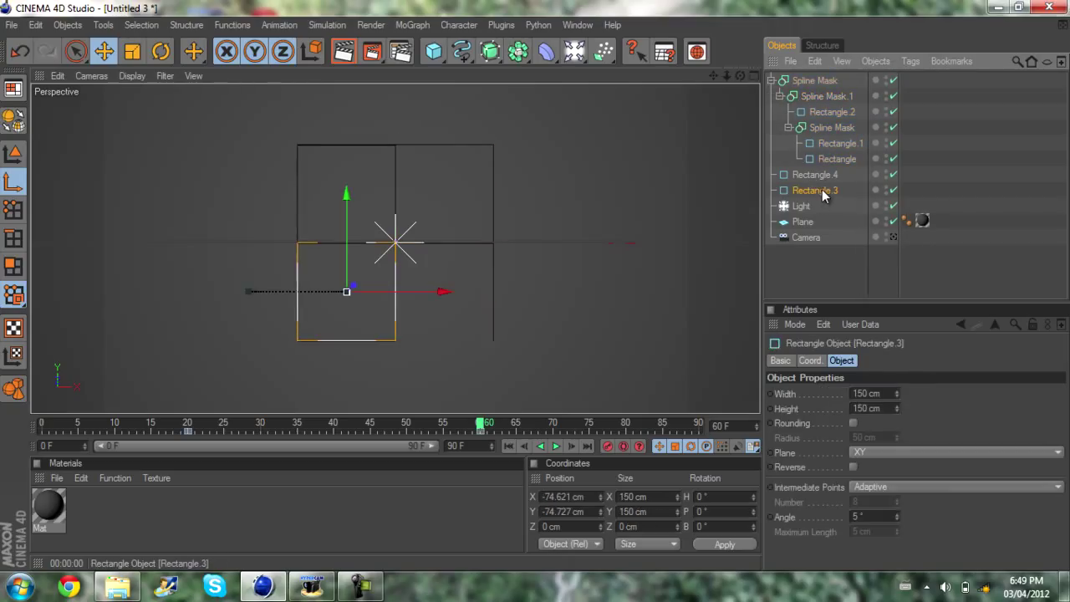
{"action": "left_click_drag", "start_coordinate": [828, 195], "coordinate": [822, 132]}
{"action": "left_click_drag", "start_coordinate": [817, 81], "coordinate": [816, 82]}
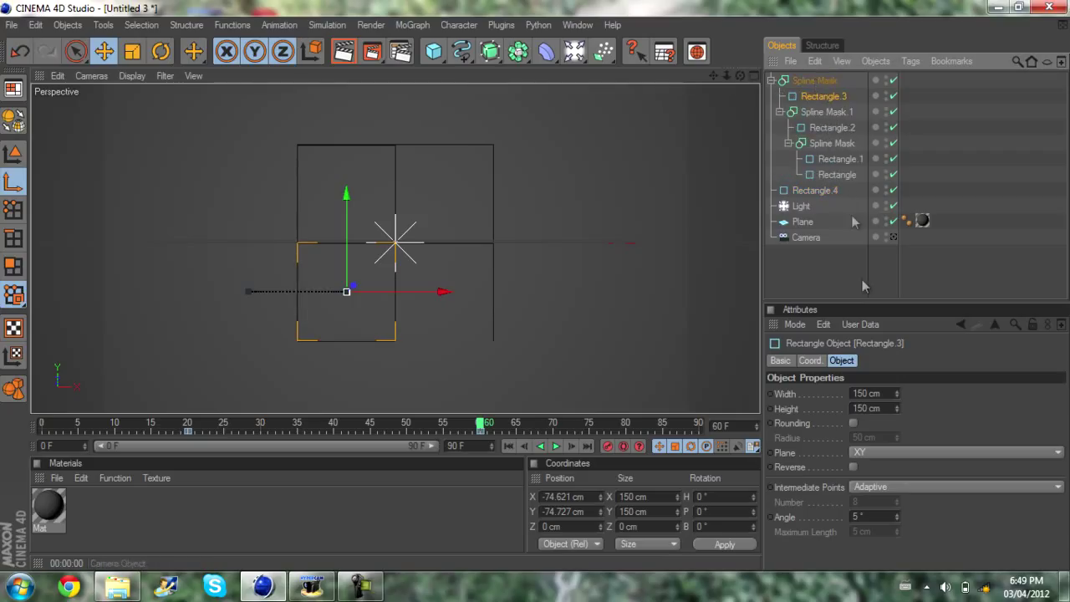
Step: Set the mode of the outermost Spline Mask, which contains Rectangle.3, to B subtract A
{"action": "left_click", "coordinate": [840, 81]}
{"action": "left_click", "coordinate": [849, 390]}
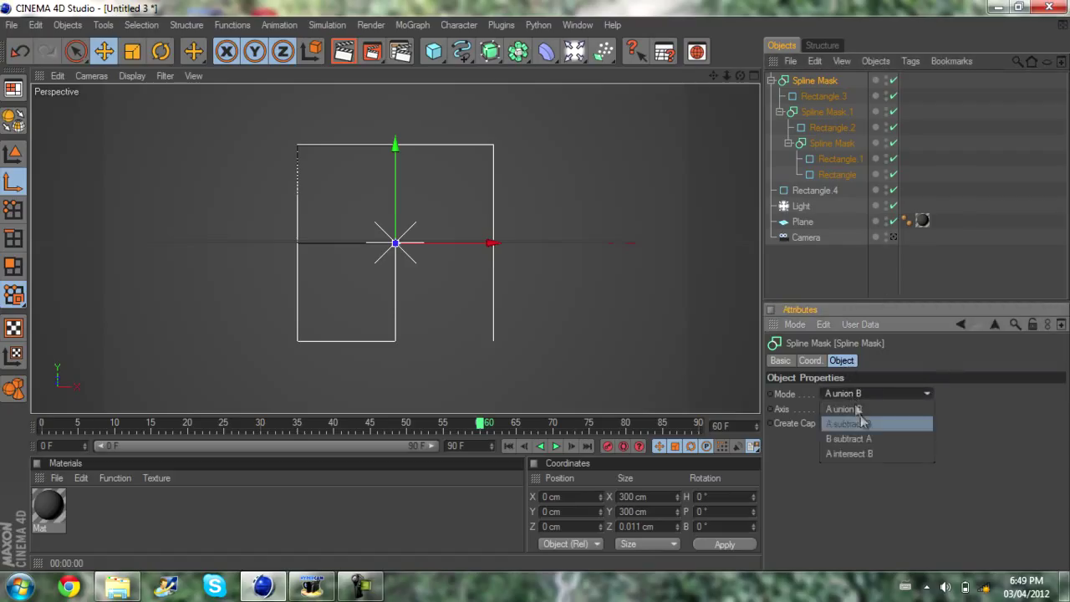
{"action": "left_click", "coordinate": [860, 438]}
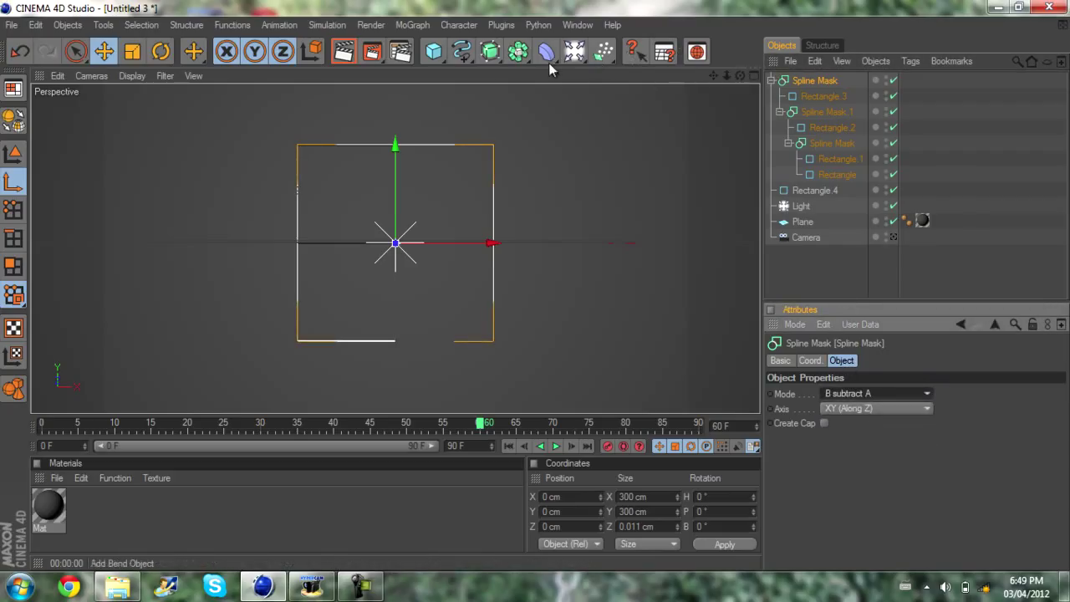
Step: Add a fourth Spline Mask and nest the existing mask hierarchy and Rectangle.4 inside it, with Rectangle.4 on top
{"action": "left_click_drag", "start_coordinate": [518, 51], "coordinate": [818, 84]}
{"action": "left_click_drag", "start_coordinate": [812, 206], "coordinate": [825, 129]}
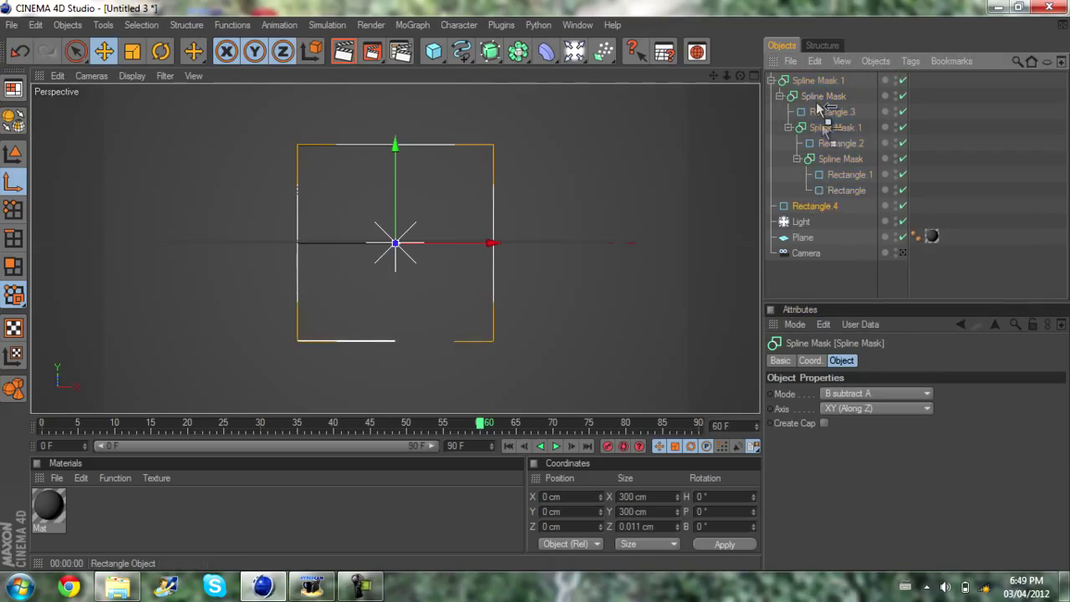
{"action": "left_click_drag", "start_coordinate": [808, 79], "coordinate": [807, 81]}
Step: Set the fourth Spline Mask's mode to B subtract A, clear the selection and scrub the timeline to frame 60
{"action": "left_click", "coordinate": [815, 81]}
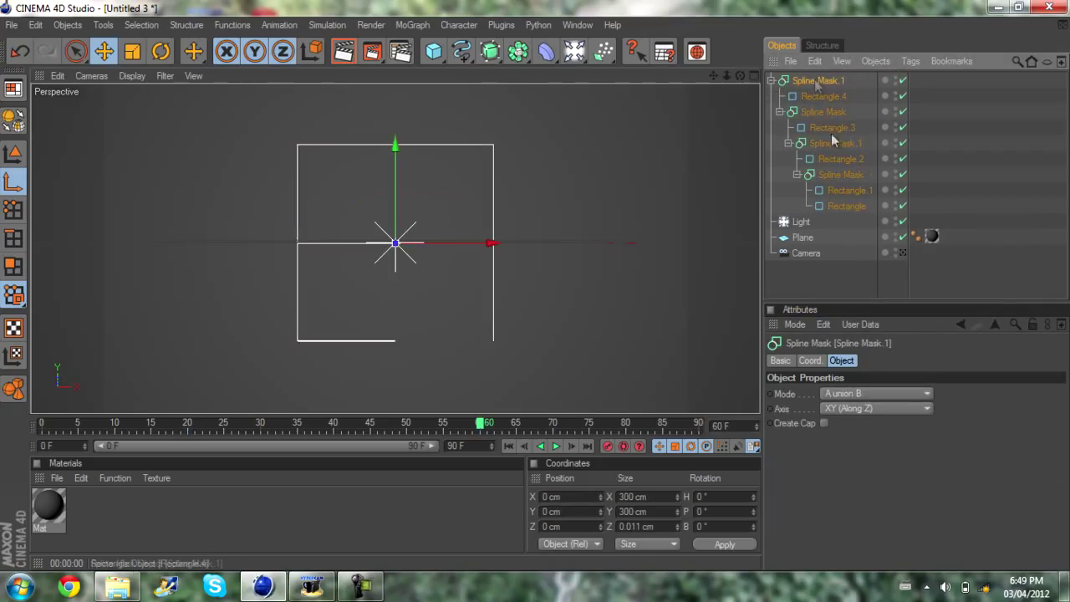
{"action": "left_click", "coordinate": [878, 393]}
{"action": "left_click", "coordinate": [874, 436]}
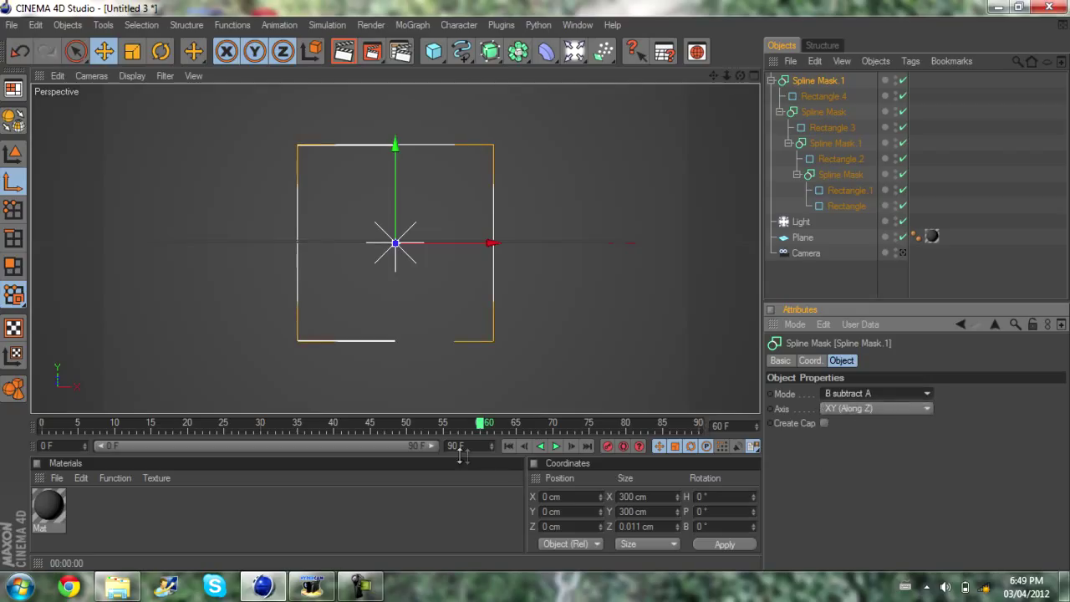
{"action": "left_click", "coordinate": [836, 272]}
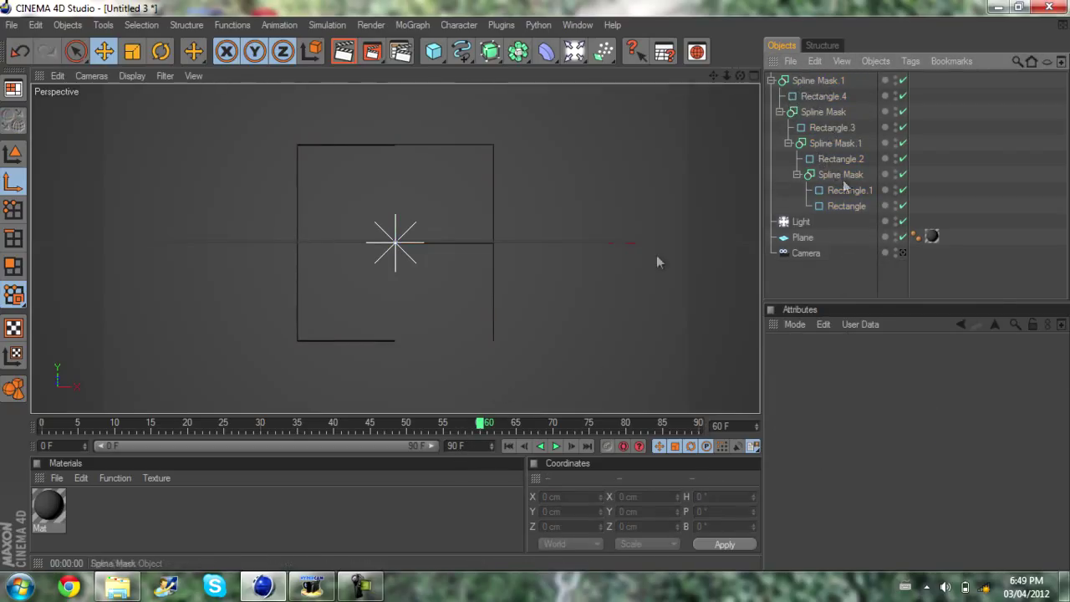
{"action": "left_click_drag", "start_coordinate": [377, 429], "coordinate": [484, 443]}
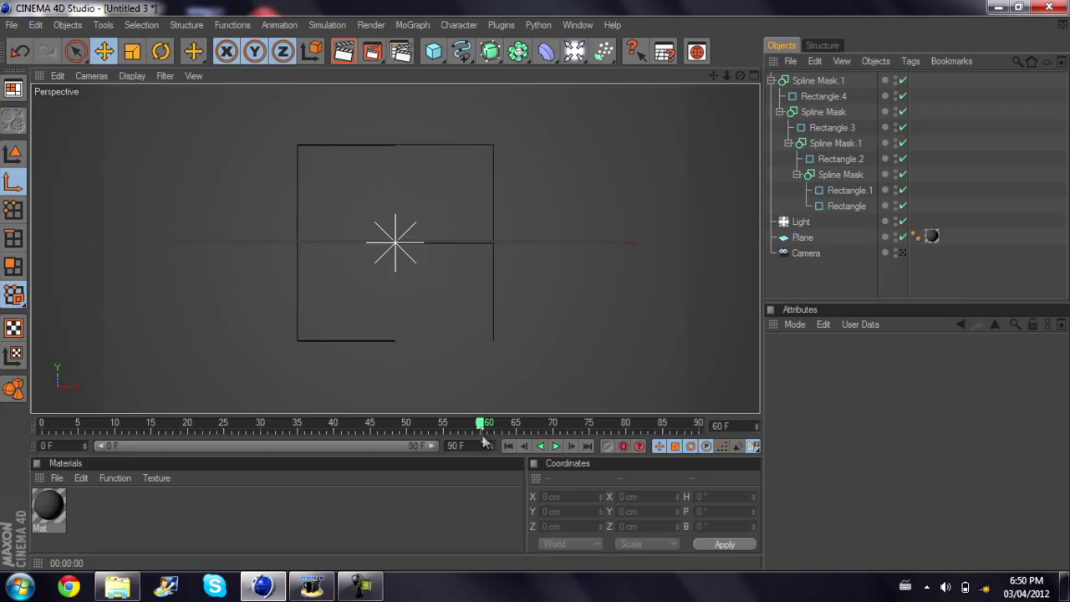
Step: Set the large Rectangle's width and height to 299 cm and scrub around frame 60 to check the masked shape
{"action": "left_click", "coordinate": [848, 205]}
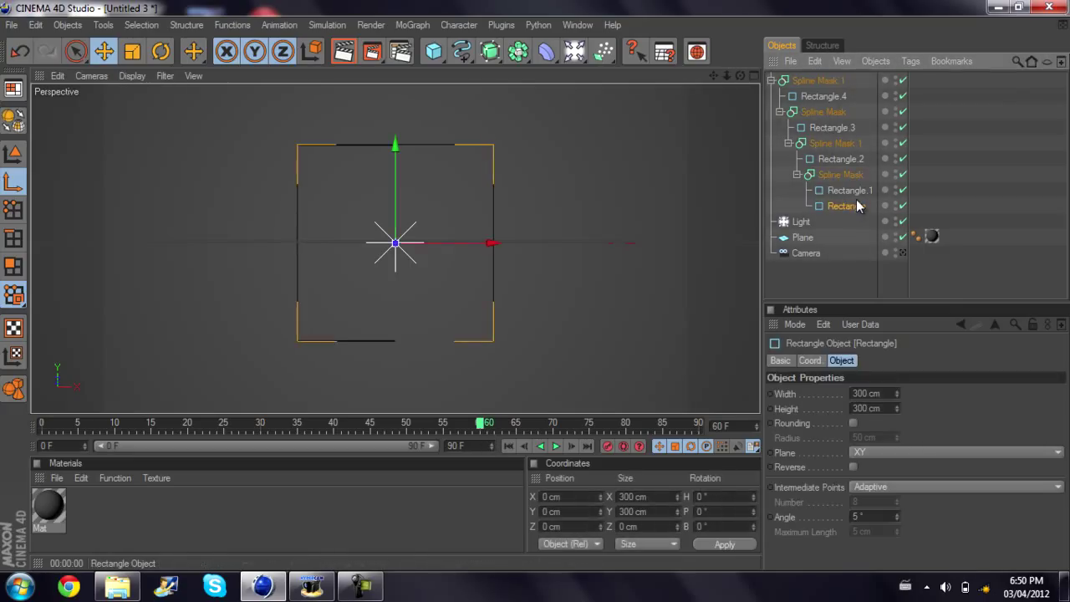
{"action": "left_click_drag", "start_coordinate": [444, 428], "coordinate": [393, 428]}
{"action": "left_click_drag", "start_coordinate": [473, 441], "coordinate": [495, 445]}
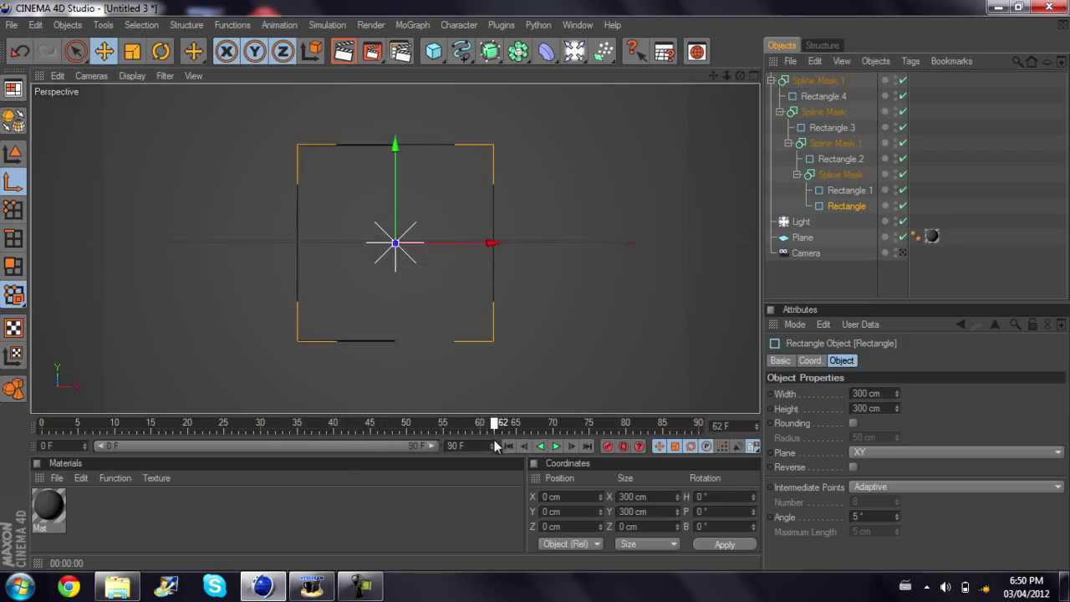
{"action": "left_click", "coordinate": [897, 396]}
{"action": "left_click", "coordinate": [897, 411]}
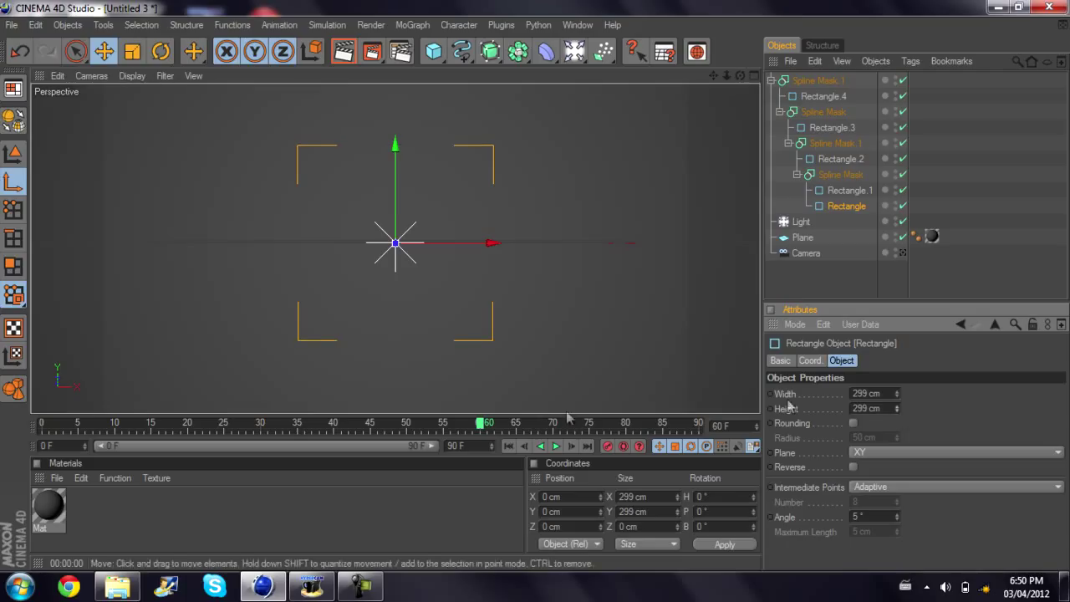
{"action": "mouse_move", "coordinate": [482, 426]}
{"action": "left_mouse_down"}
{"action": "mouse_move", "coordinate": [239, 424]}
{"action": "mouse_move", "coordinate": [458, 426]}
{"action": "mouse_move", "coordinate": [300, 424]}
{"action": "mouse_move", "coordinate": [503, 416]}
{"action": "mouse_move", "coordinate": [224, 412]}
{"action": "mouse_move", "coordinate": [500, 441]}
{"action": "mouse_move", "coordinate": [278, 401]}
{"action": "mouse_move", "coordinate": [449, 423]}
{"action": "mouse_move", "coordinate": [292, 431]}
{"action": "mouse_move", "coordinate": [535, 437]}
{"action": "mouse_move", "coordinate": [200, 418]}
{"action": "mouse_move", "coordinate": [493, 429]}
{"action": "left_mouse_up"}
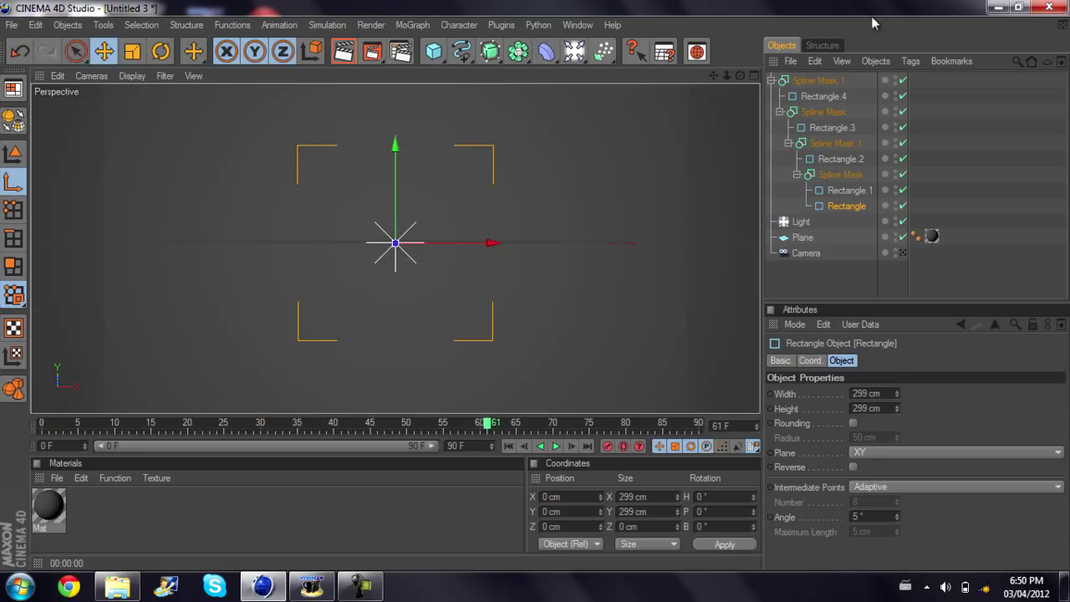
Step: Add an Extrude NURBS, make the collapsed outermost Spline Mask.1 its child and go to frame 42
{"action": "left_click", "coordinate": [770, 81]}
{"action": "left_click", "coordinate": [833, 82]}
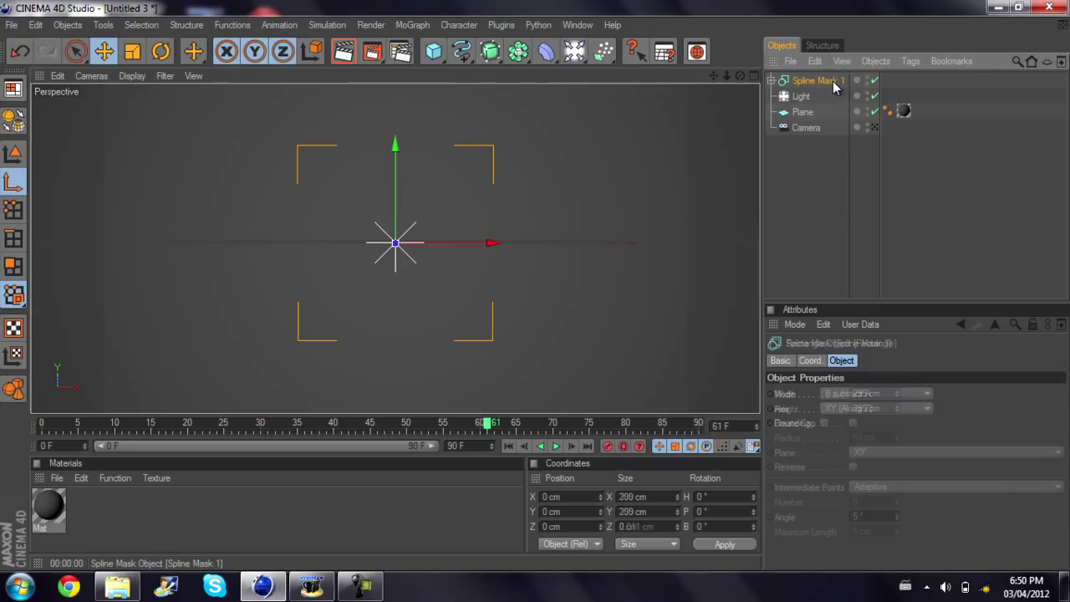
{"action": "left_click", "coordinate": [491, 52]}
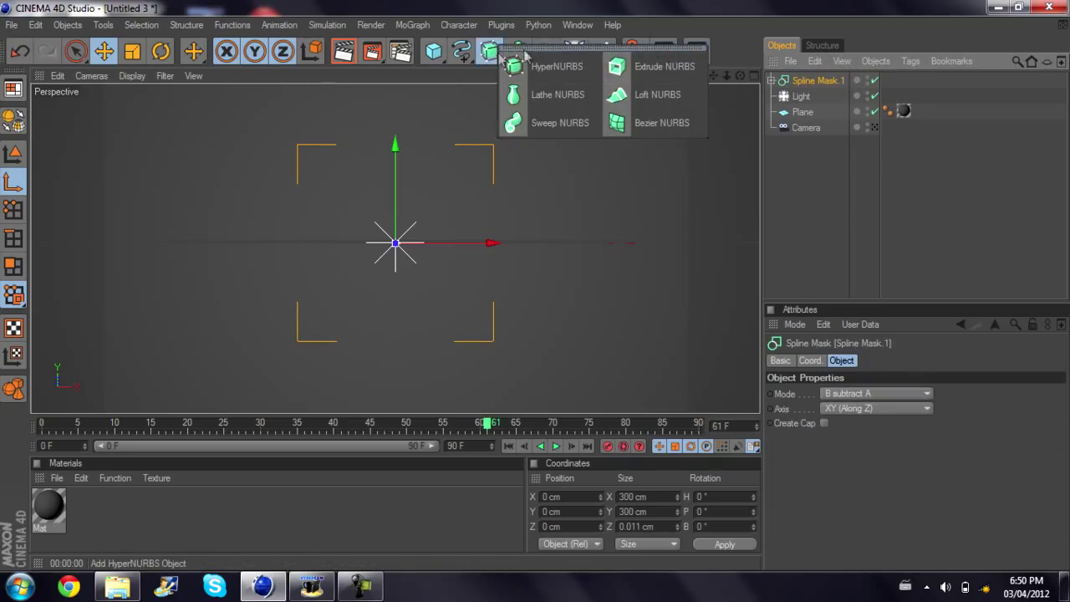
{"action": "left_click", "coordinate": [673, 73]}
{"action": "left_click_drag", "start_coordinate": [826, 97], "coordinate": [823, 84]}
{"action": "left_click_drag", "start_coordinate": [387, 423], "coordinate": [350, 423]}
Step: Set the Extrude NURBS's Z position to -2 cm and clear the selection
{"action": "left_click", "coordinate": [798, 81]}
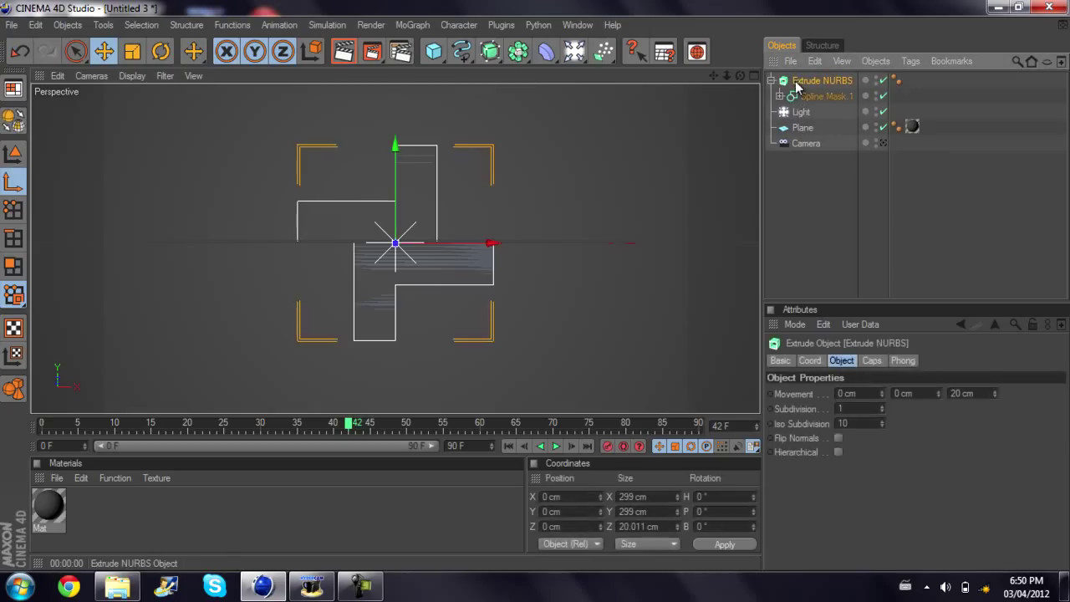
{"action": "left_click", "coordinate": [780, 361]}
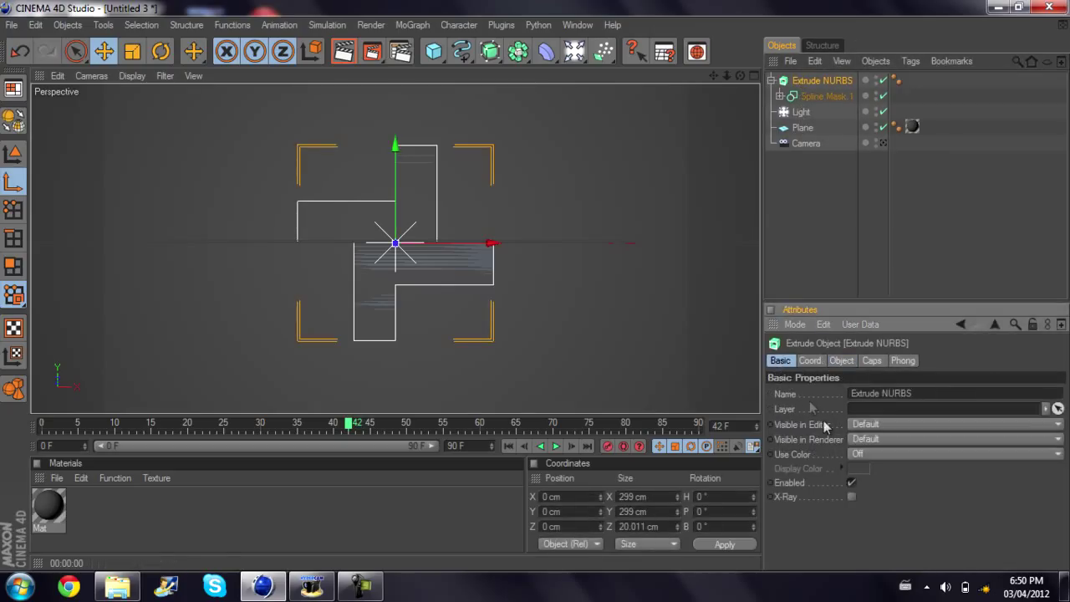
{"action": "left_click", "coordinate": [842, 360]}
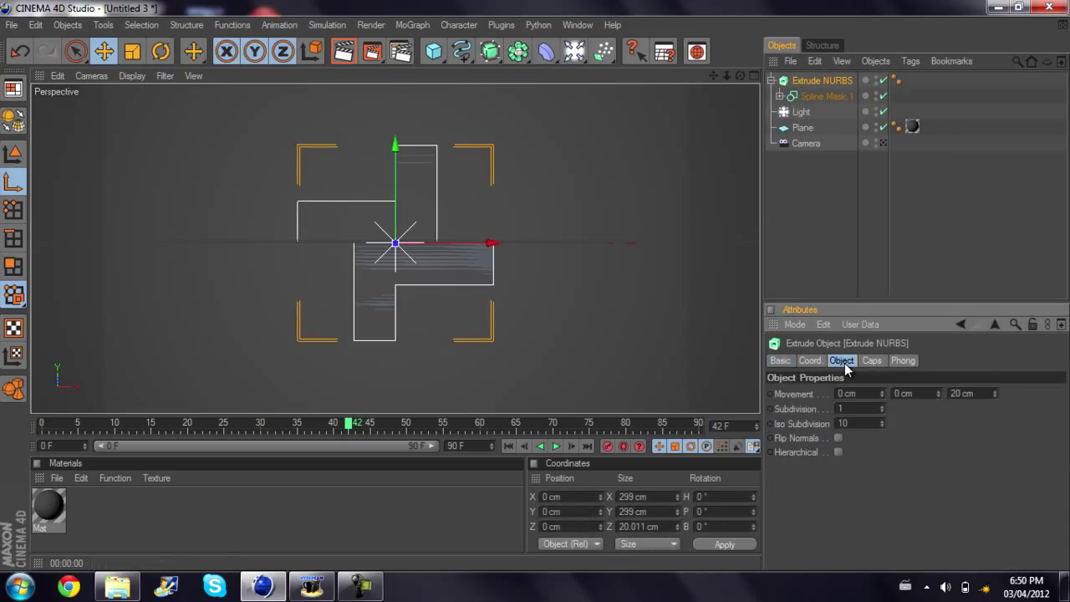
{"action": "left_click", "coordinate": [810, 360]}
{"action": "left_click", "coordinate": [844, 420]}
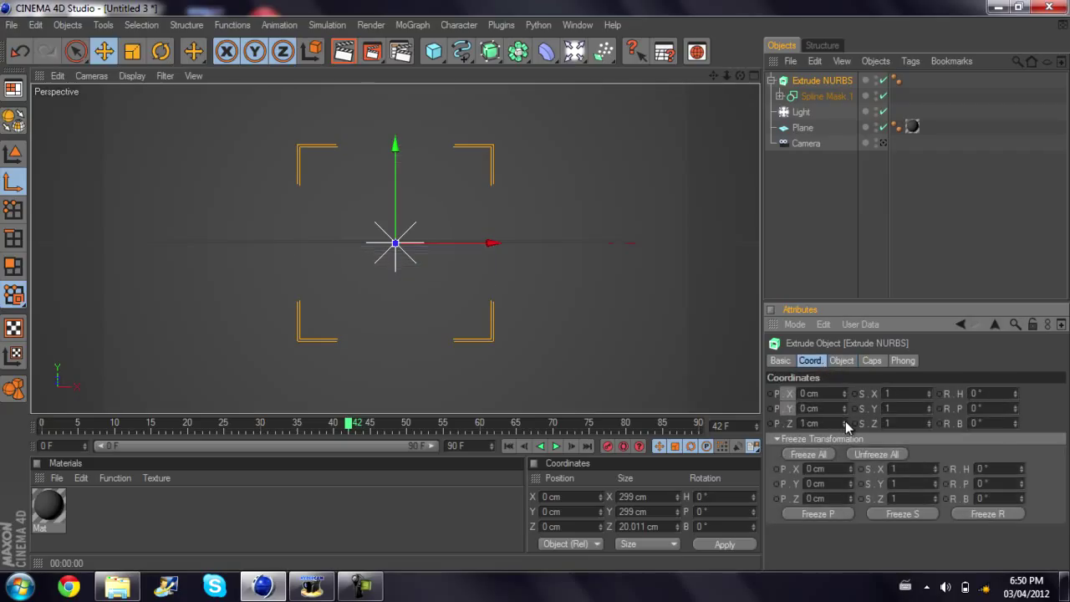
{"action": "left_click", "coordinate": [844, 427]}
{"action": "left_click", "coordinate": [844, 426]}
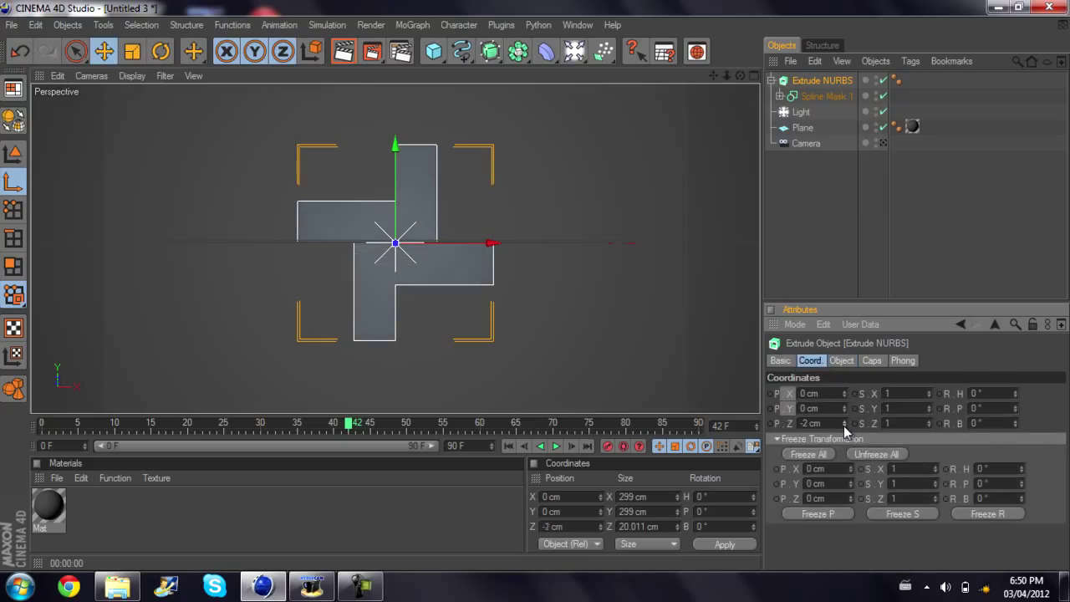
{"action": "left_click", "coordinate": [815, 264]}
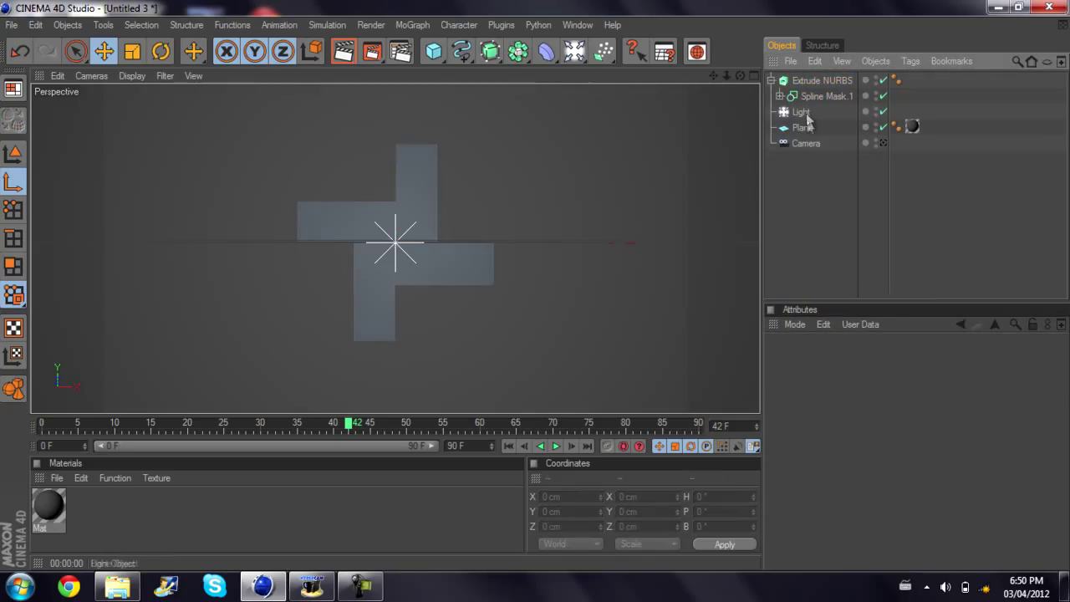
Step: Set the Extrude NURBS's Z movement to 2 cm in its object properties and clear the selection
{"action": "left_click", "coordinate": [821, 81]}
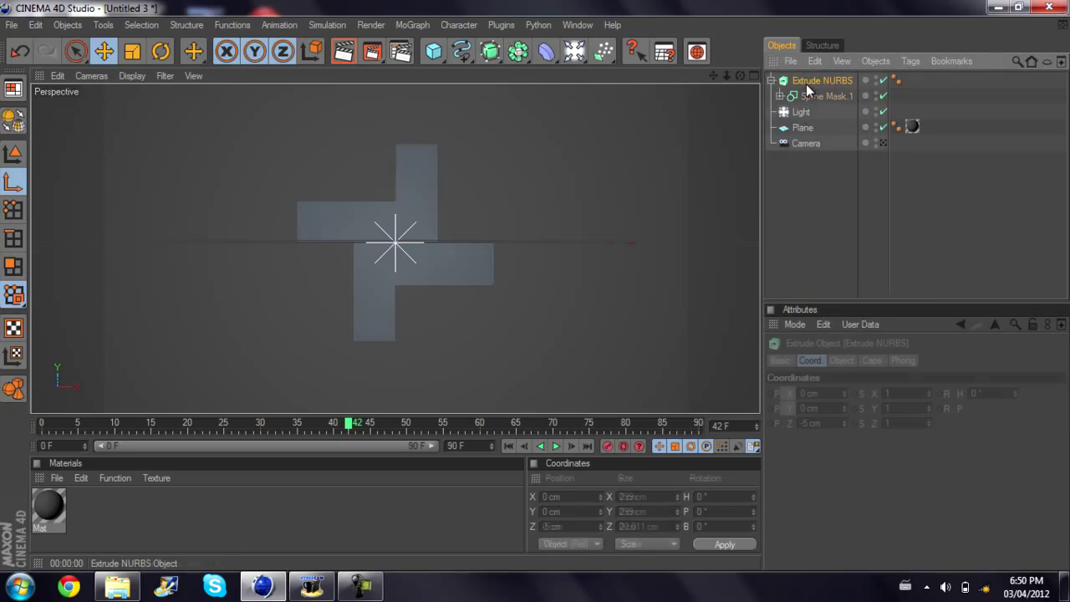
{"action": "left_click", "coordinate": [872, 361]}
{"action": "left_click", "coordinate": [780, 361]}
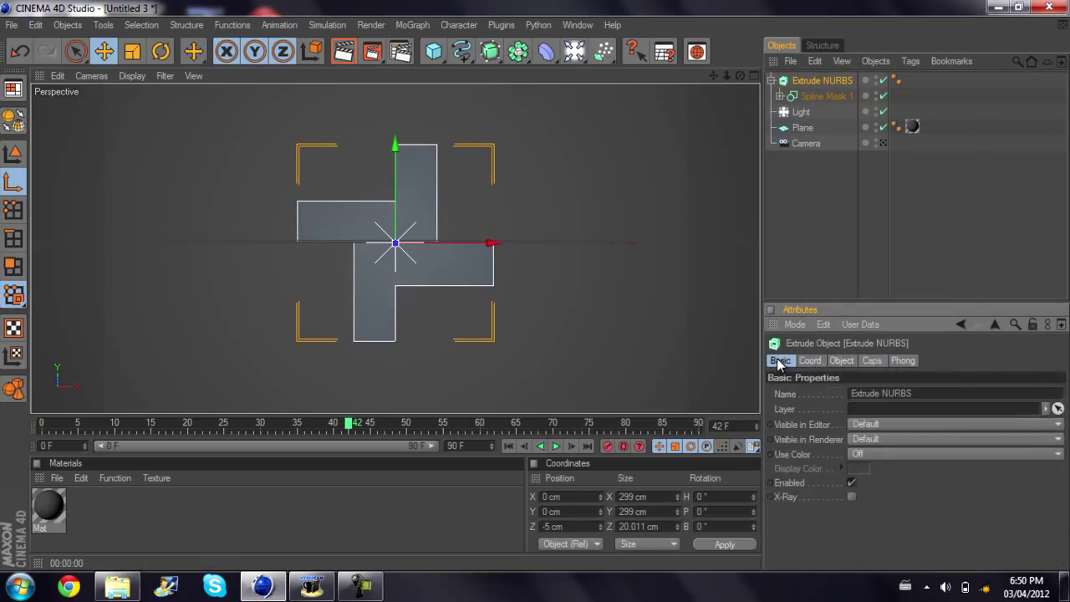
{"action": "left_click", "coordinate": [809, 360]}
{"action": "left_click", "coordinate": [841, 361]}
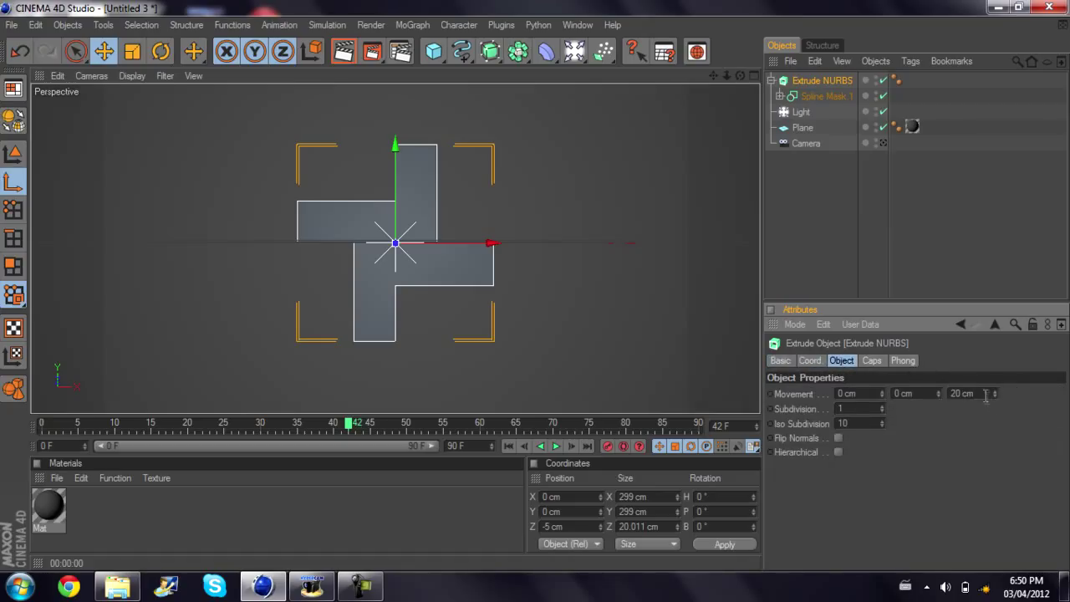
{"action": "type", "text": "2"}
{"action": "key", "text": "Return"}
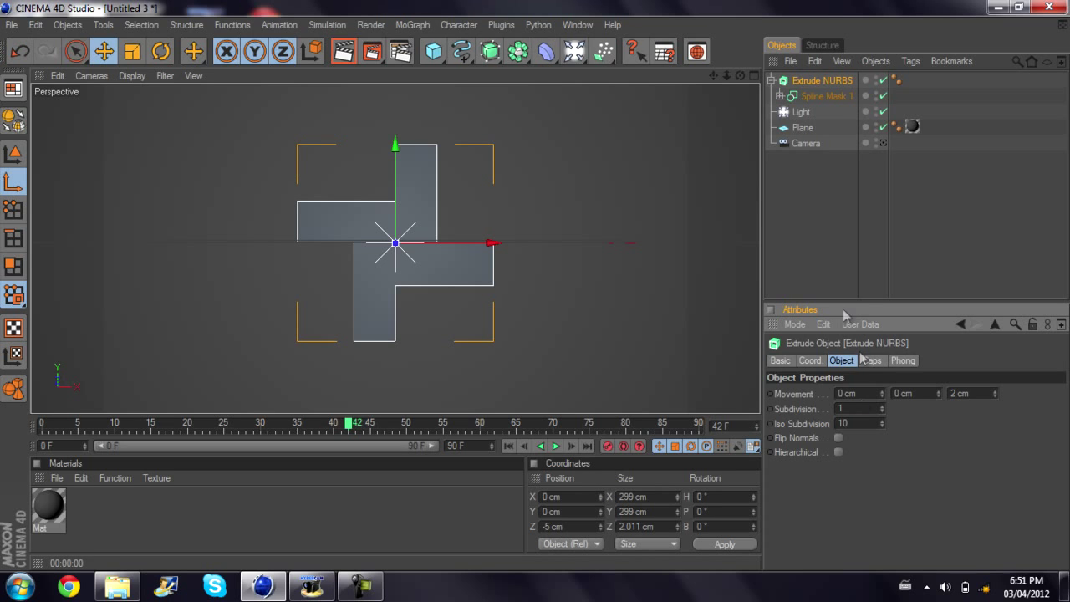
{"action": "left_click", "coordinate": [851, 214]}
Step: Compare the Extrude NURBS's 20 cm and 2 cm depths in the four-view layout, keep 2 cm and return to the enlarged Perspective view
{"action": "left_click", "coordinate": [751, 72]}
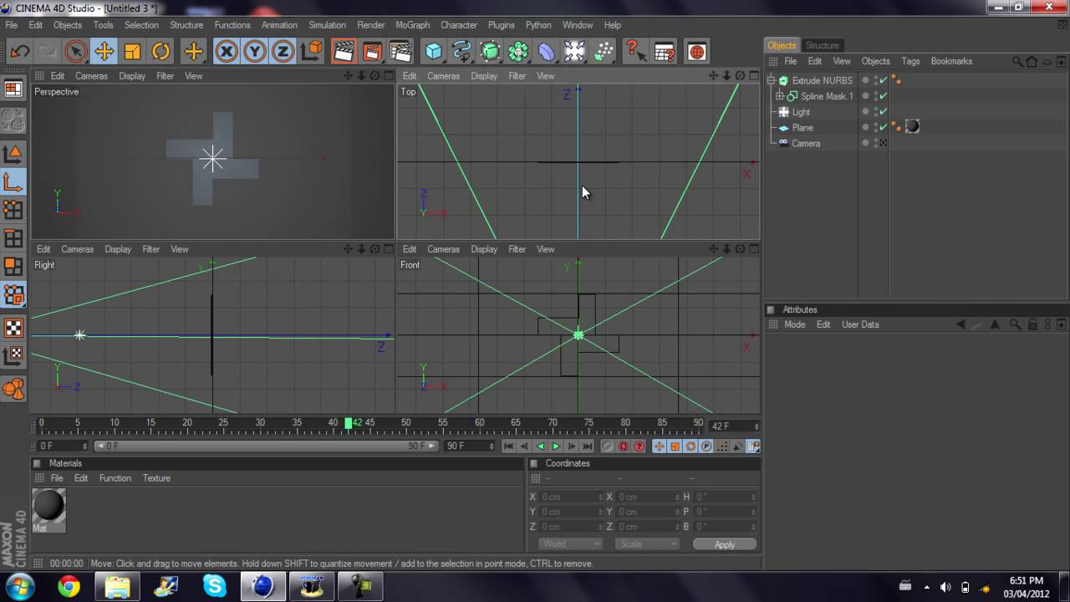
{"action": "left_click", "coordinate": [623, 191]}
{"action": "left_click_drag", "start_coordinate": [624, 164], "coordinate": [624, 158]}
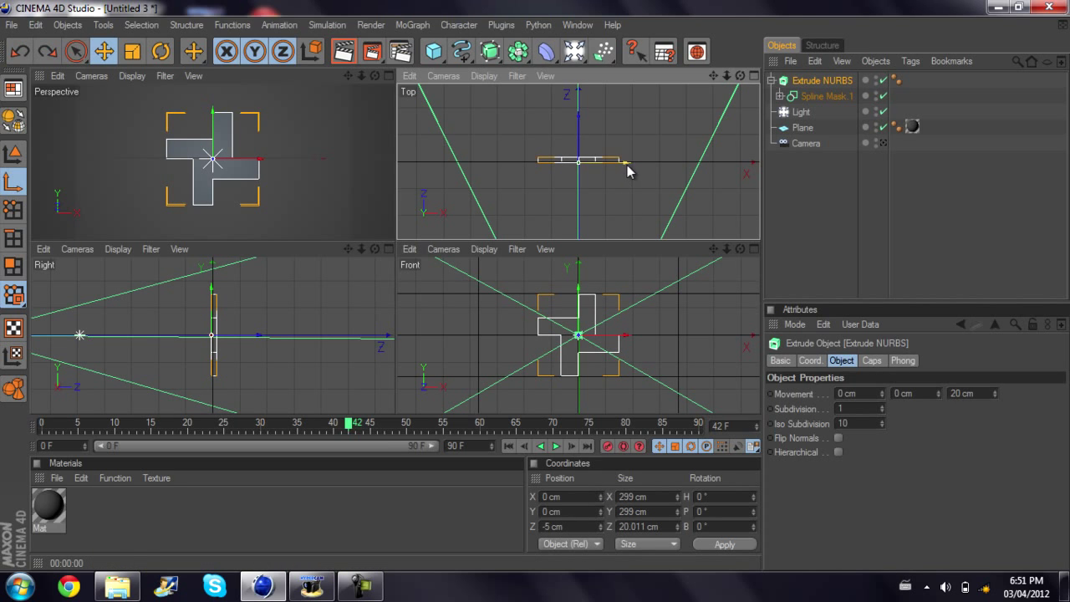
{"action": "left_click", "coordinate": [820, 96]}
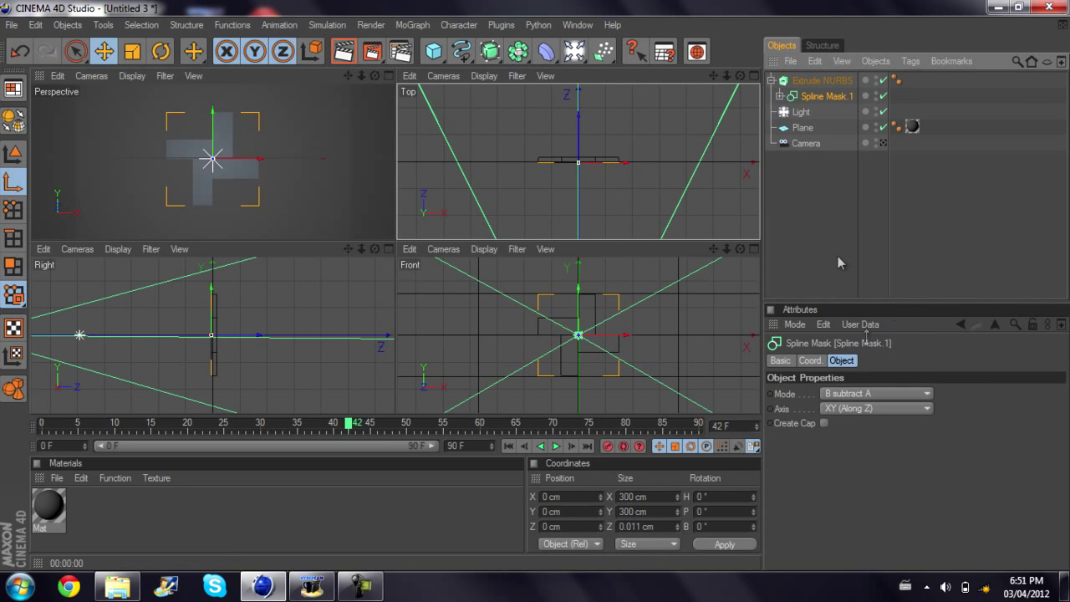
{"action": "left_click", "coordinate": [821, 80]}
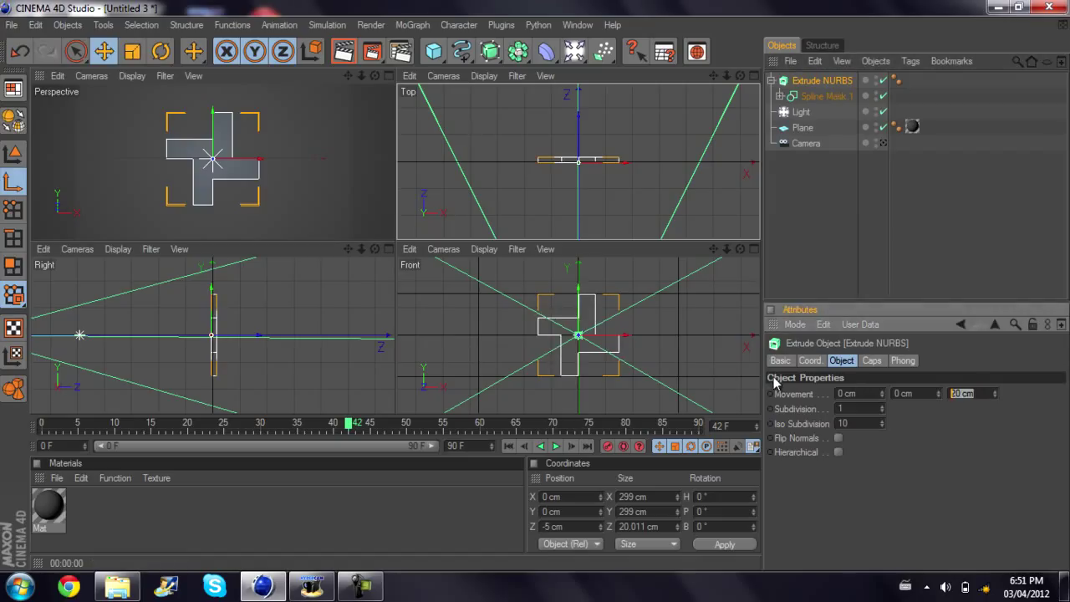
{"action": "left_click", "coordinate": [827, 218]}
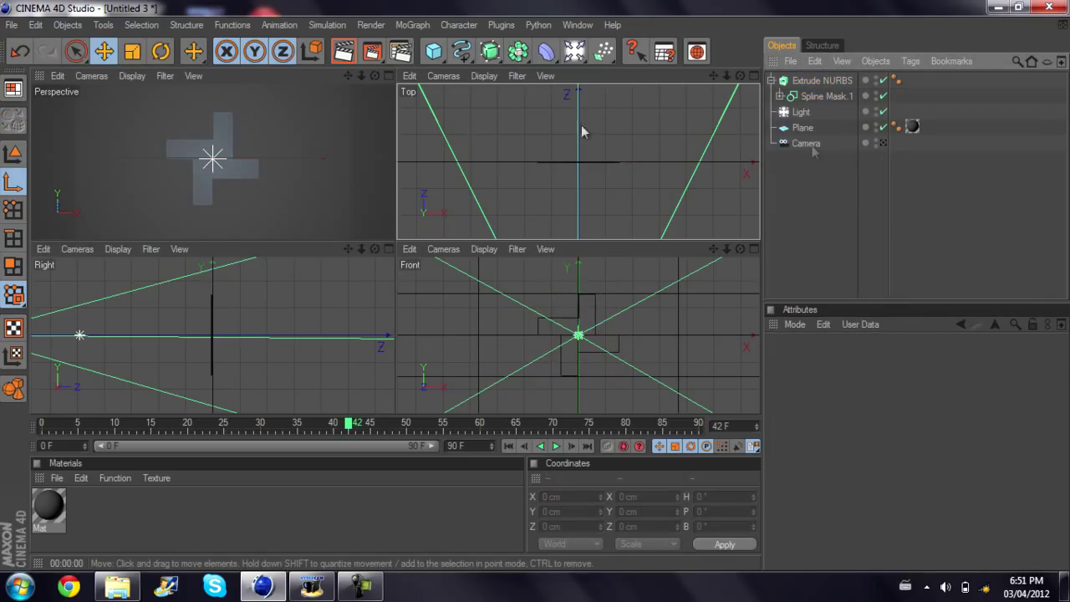
{"action": "left_click", "coordinate": [389, 75]}
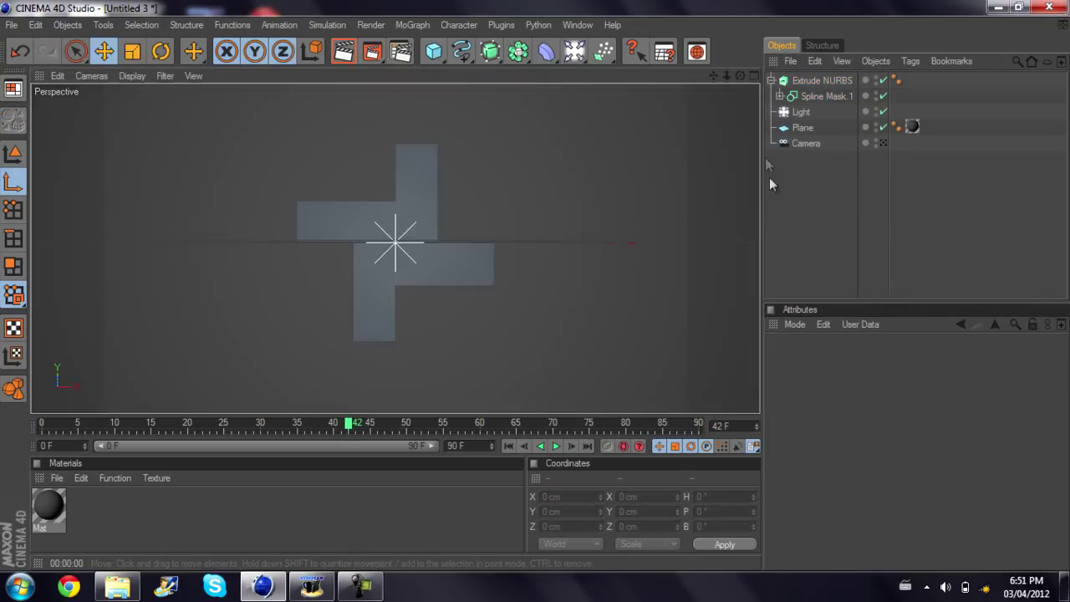
Step: Create a new material, set its color to blue RGB 65, 129, 219 and turn off its Specular channel
{"action": "double_click", "coordinate": [120, 499]}
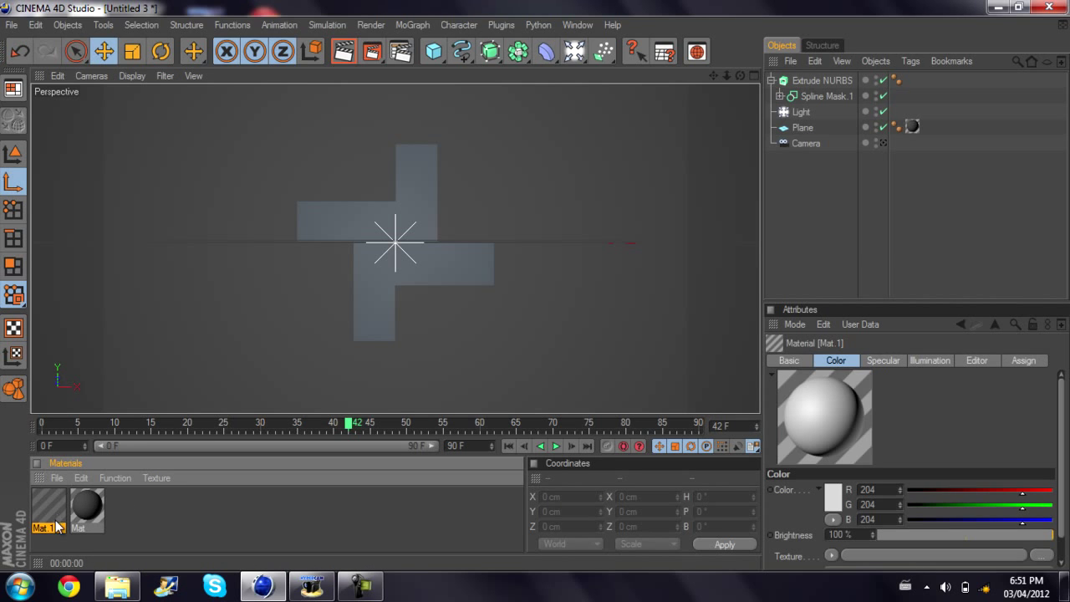
{"action": "double_click", "coordinate": [47, 506]}
{"action": "left_click", "coordinate": [407, 168]}
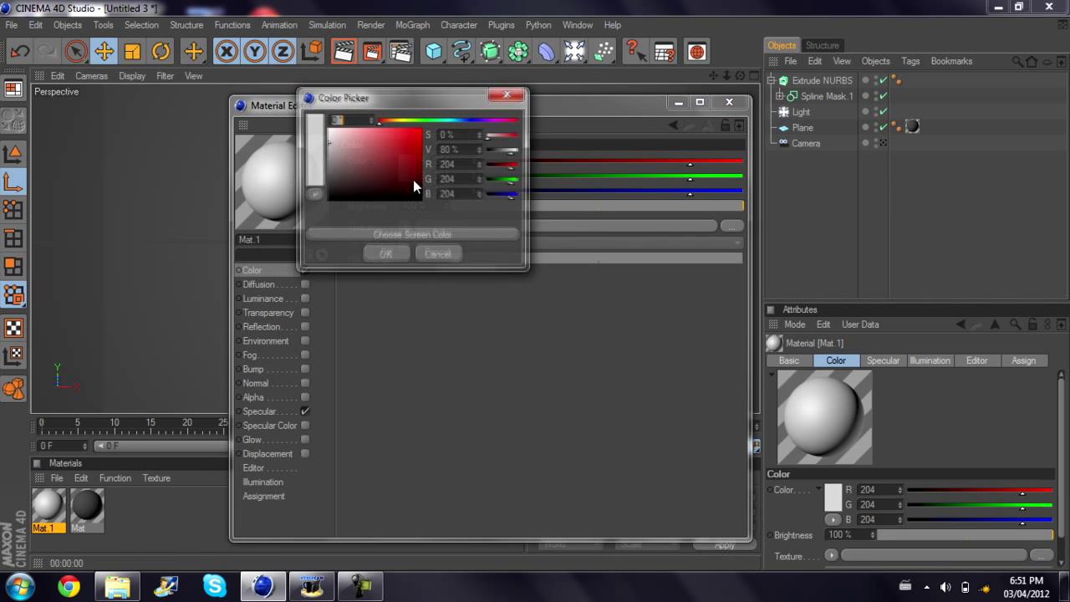
{"action": "left_click", "coordinate": [328, 137]}
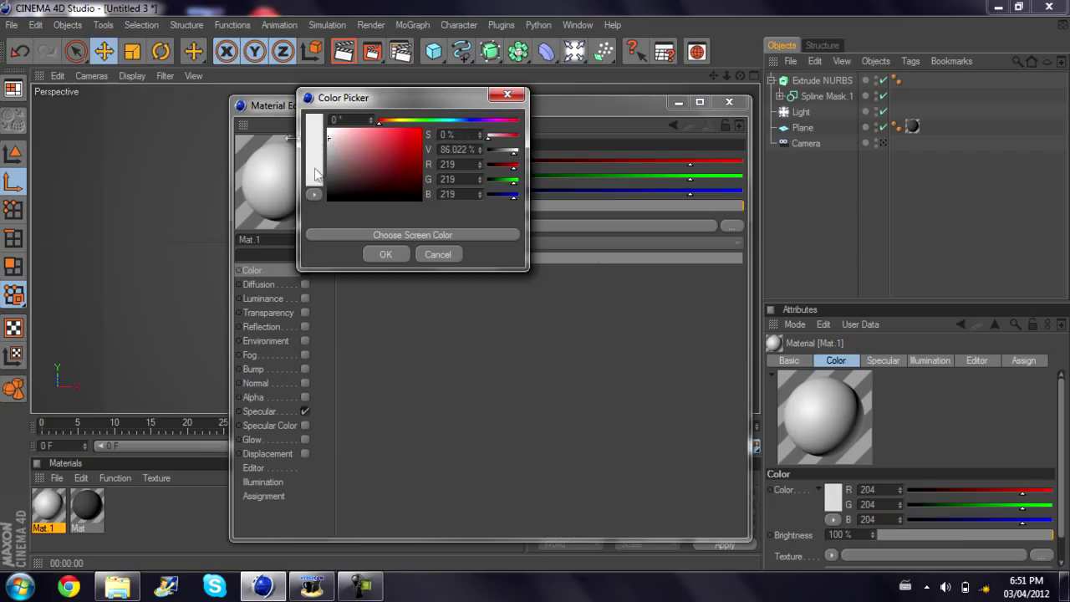
{"action": "left_click_drag", "start_coordinate": [472, 121], "coordinate": [462, 121]}
{"action": "left_click", "coordinate": [388, 144]}
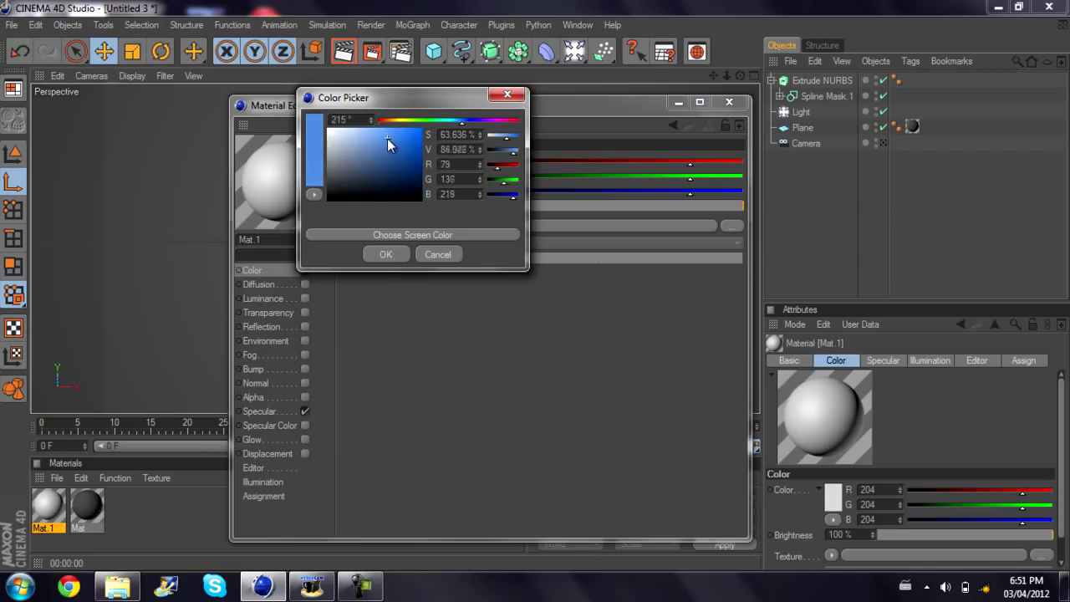
{"action": "left_click", "coordinate": [386, 254]}
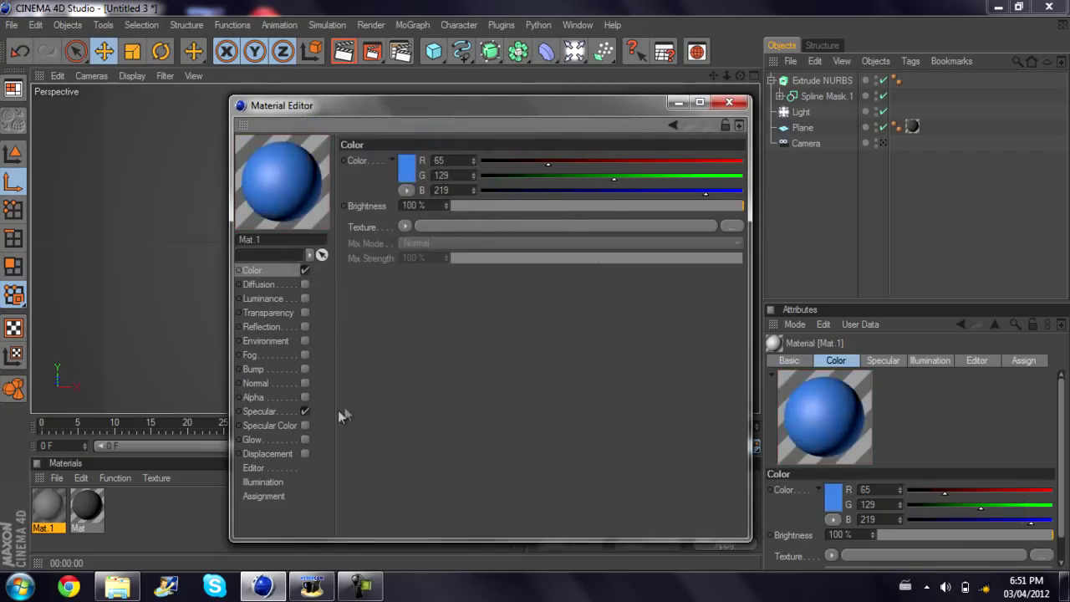
{"action": "left_click", "coordinate": [305, 411]}
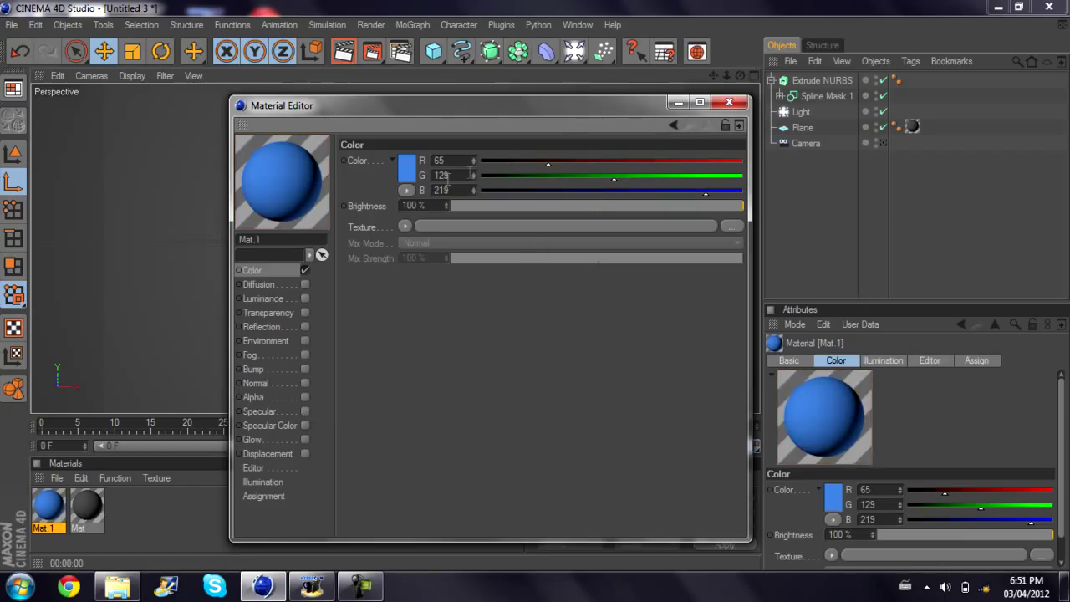
Step: Change the blue material's color to RGB 31, 124, 224 and close the Material Editor
{"action": "left_click", "coordinate": [413, 173]}
{"action": "left_click_drag", "start_coordinate": [456, 120], "coordinate": [410, 139]}
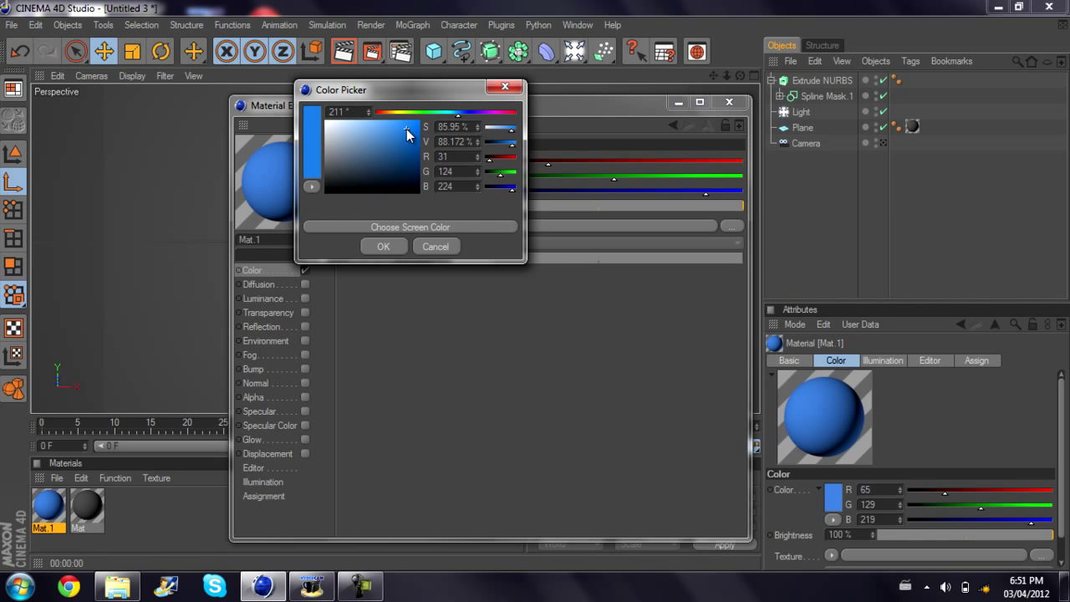
{"action": "left_click", "coordinate": [383, 246]}
{"action": "left_click", "coordinate": [729, 102]}
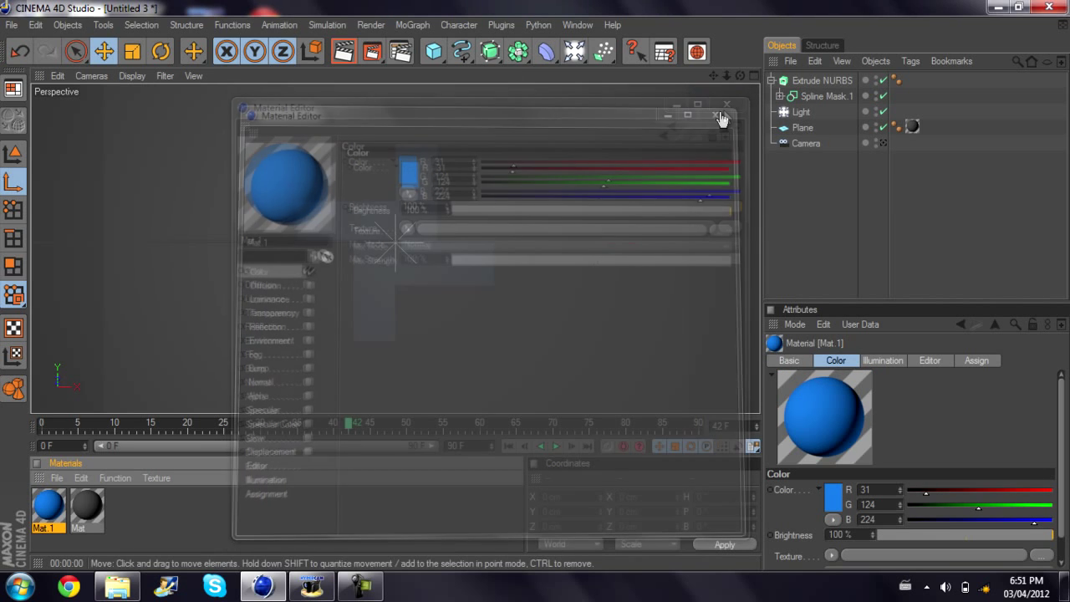
Step: Apply the blue material to the extruded logo shape, undoing the accidental assignment to the Light, and clear the selection
{"action": "left_click_drag", "start_coordinate": [288, 305], "coordinate": [383, 259]}
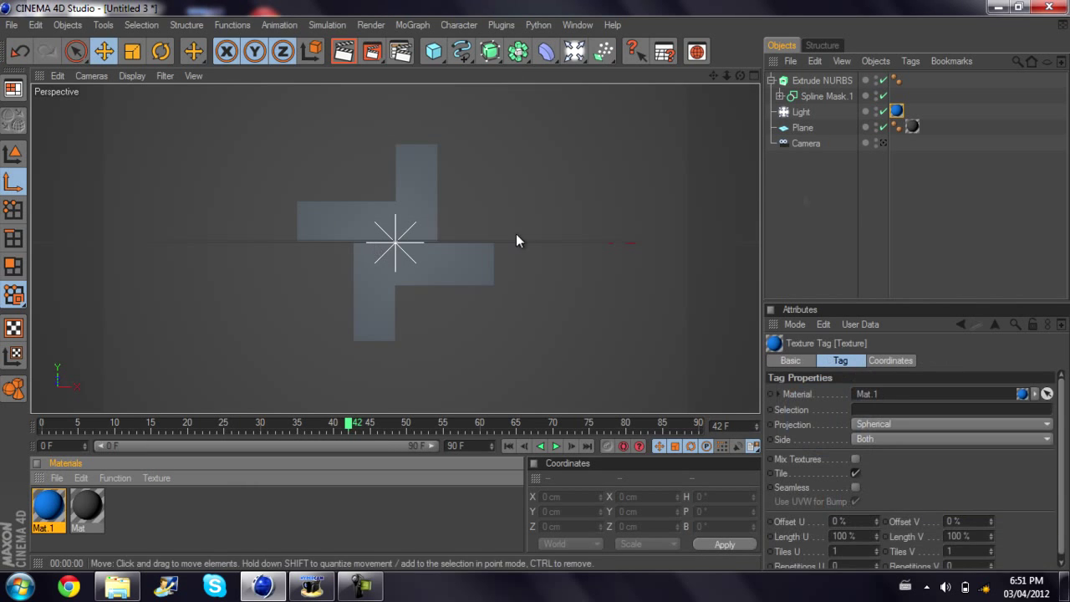
{"action": "left_click", "coordinate": [838, 201]}
{"action": "left_click_drag", "start_coordinate": [47, 504], "coordinate": [44, 498]}
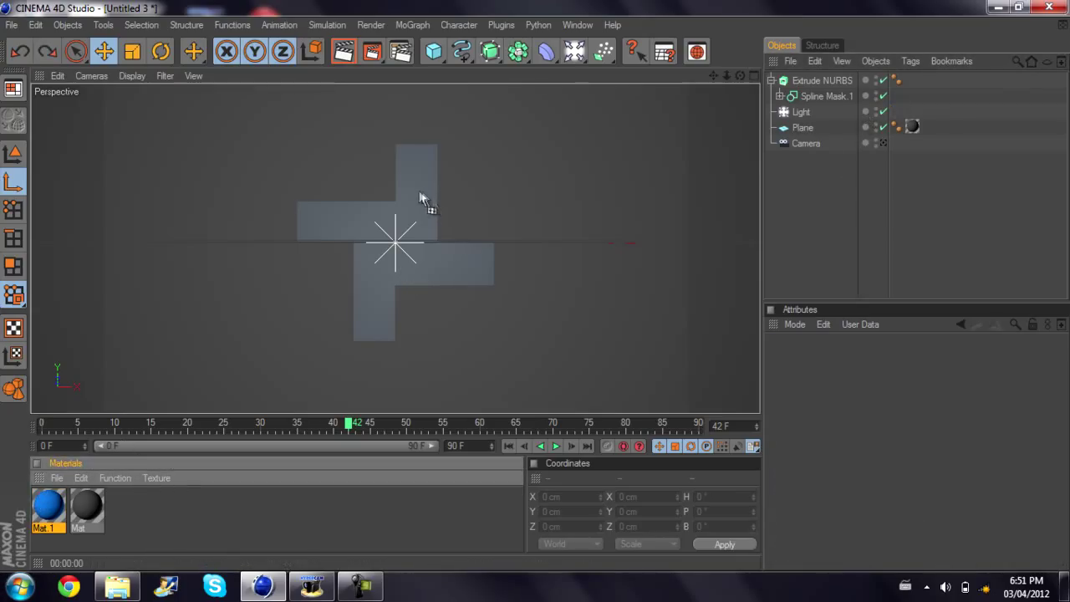
{"action": "left_click_drag", "start_coordinate": [423, 201], "coordinate": [420, 207]}
{"action": "left_click", "coordinate": [925, 168]}
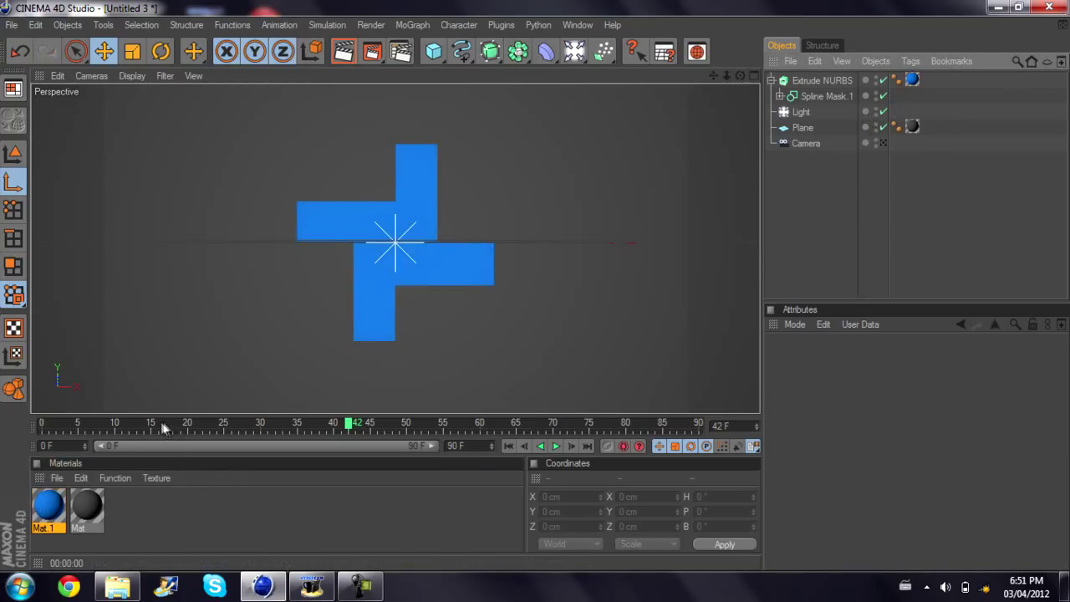
Step: Scrub and play the timeline to preview the blue shape's animation, stopping at frame 43
{"action": "left_click_drag", "start_coordinate": [164, 426], "coordinate": [121, 436]}
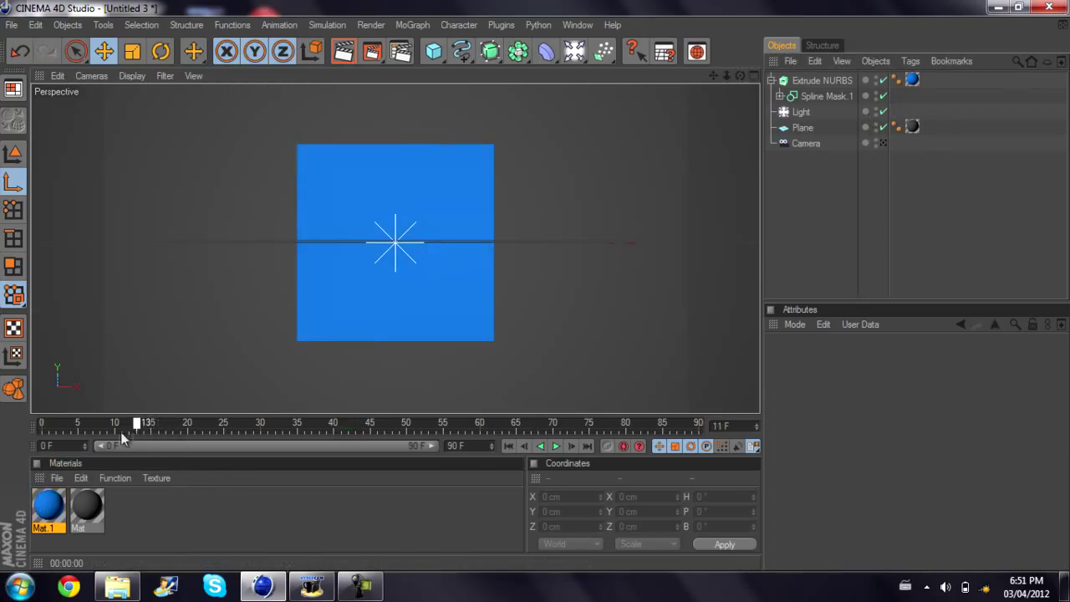
{"action": "left_click", "coordinate": [554, 447]}
{"action": "left_click_drag", "start_coordinate": [484, 432], "coordinate": [355, 481]}
Step: Collapse and duplicate the Extrude NURBS, and delete the blue material tag from the copy
{"action": "left_click", "coordinate": [821, 79]}
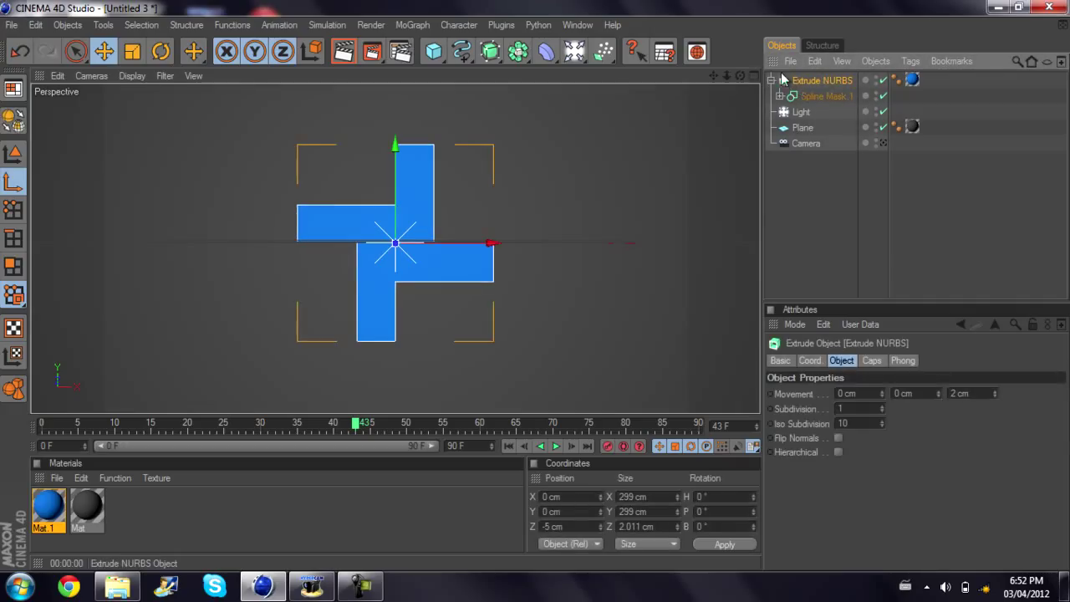
{"action": "left_click", "coordinate": [772, 80]}
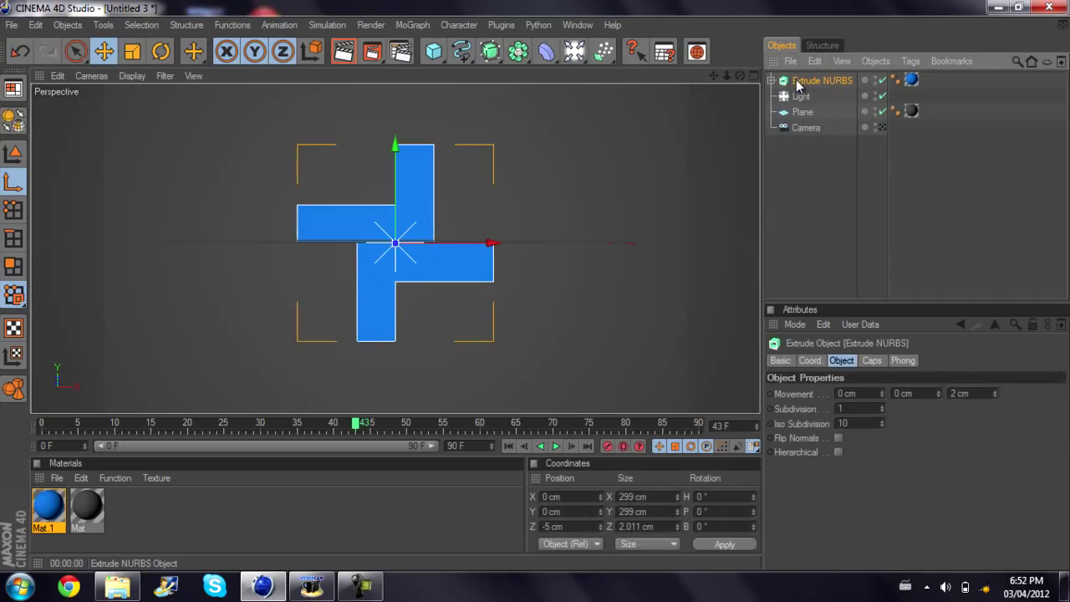
{"action": "key", "text": "ctrl+c"}
{"action": "key", "text": "ctrl+v"}
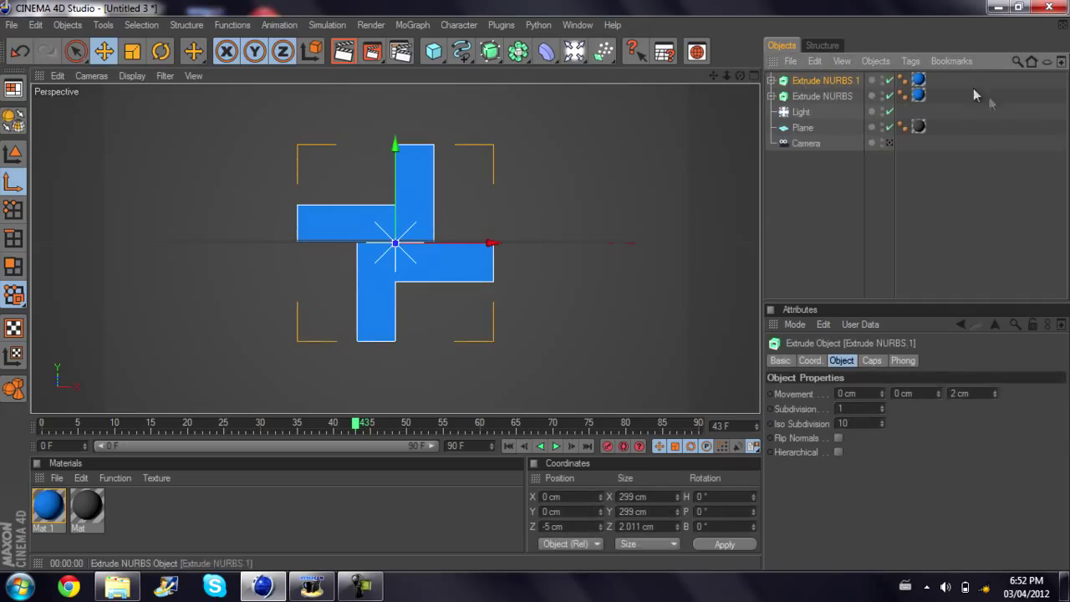
{"action": "left_click", "coordinate": [920, 80]}
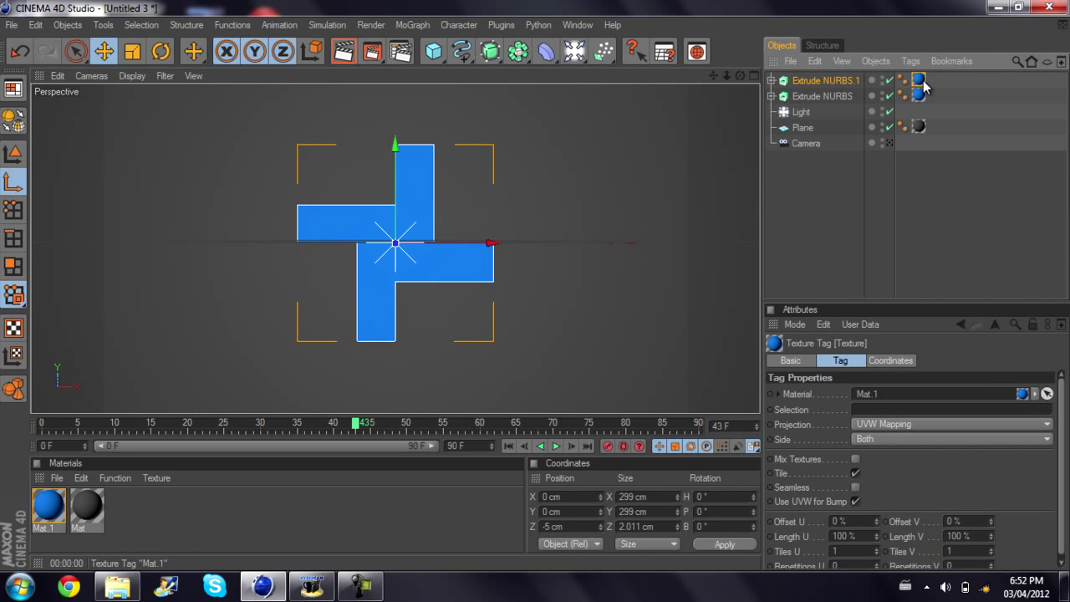
{"action": "key", "text": "Delete"}
Step: Create a new near-white material with color RGB 222, 222, 222 and turn off its Specular channel
{"action": "double_click", "coordinate": [123, 509]}
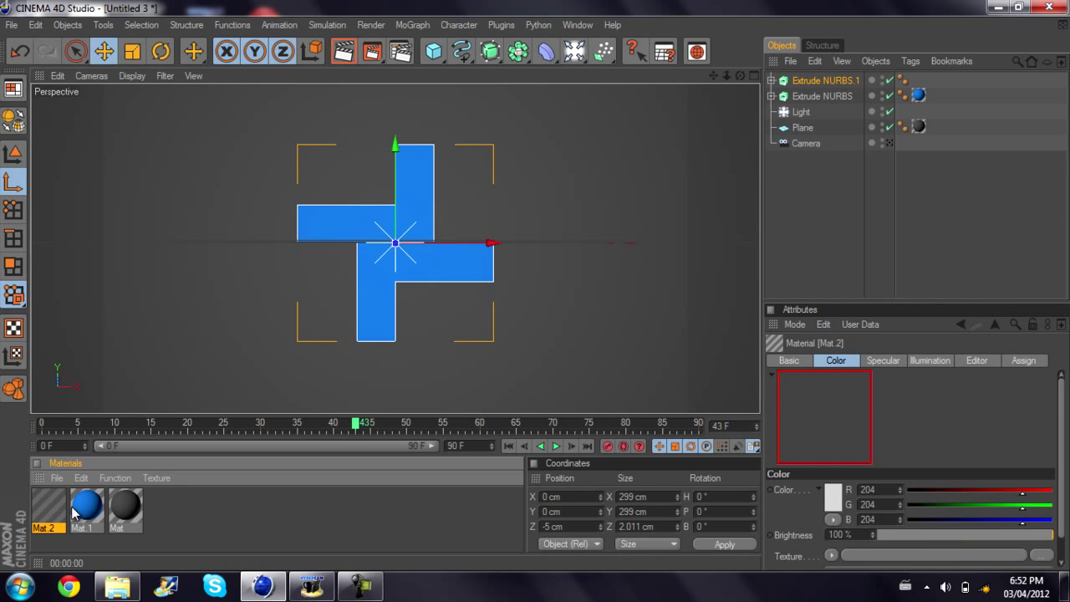
{"action": "double_click", "coordinate": [63, 511]}
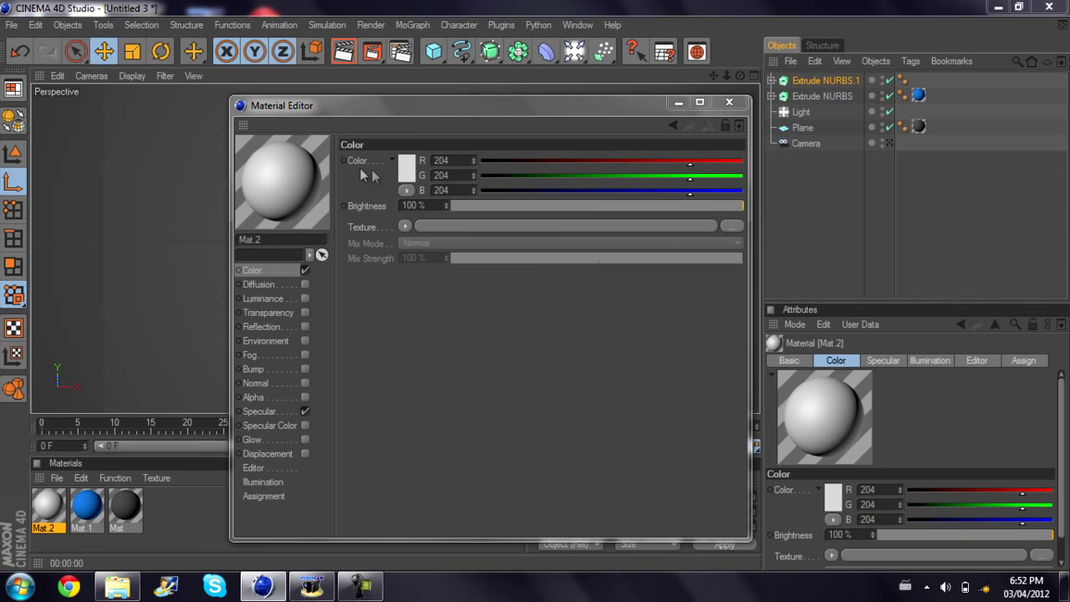
{"action": "left_click", "coordinate": [406, 167]}
{"action": "left_click", "coordinate": [368, 237]}
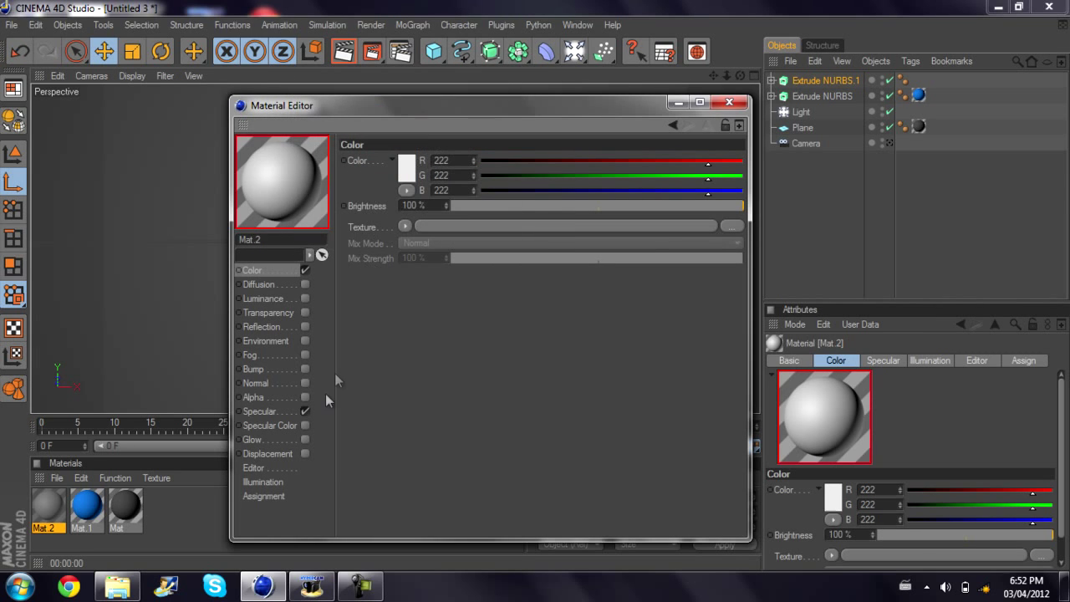
{"action": "left_click", "coordinate": [306, 411]}
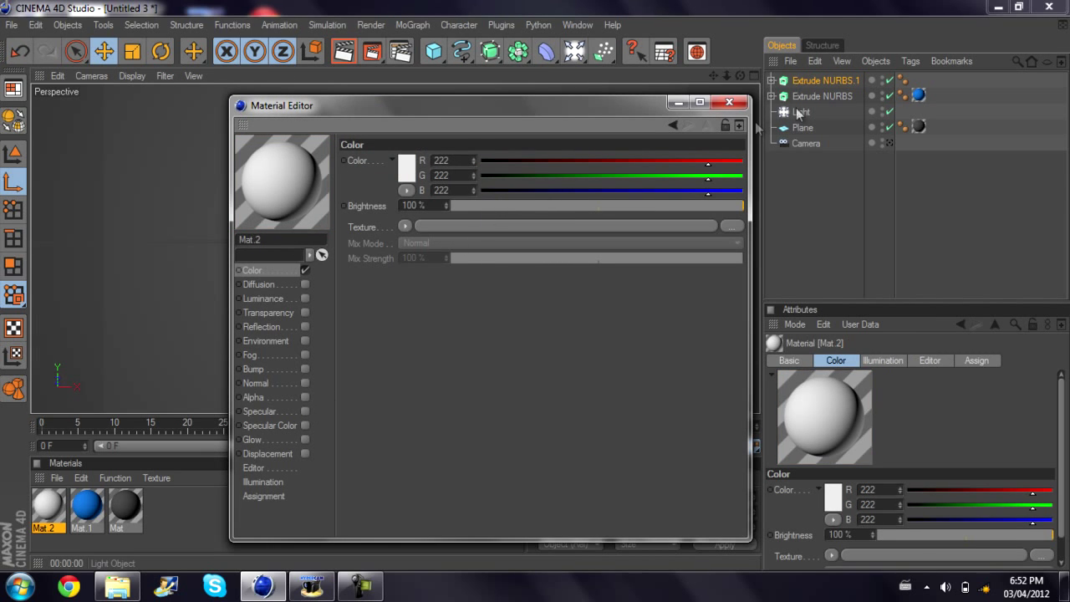
{"action": "left_click", "coordinate": [116, 543]}
Step: Apply the near-white material to the duplicated Extrude NURBS, set its Z position to -10 cm and clear the selection
{"action": "left_click_drag", "start_coordinate": [780, 107], "coordinate": [806, 82]}
{"action": "left_click", "coordinate": [816, 81]}
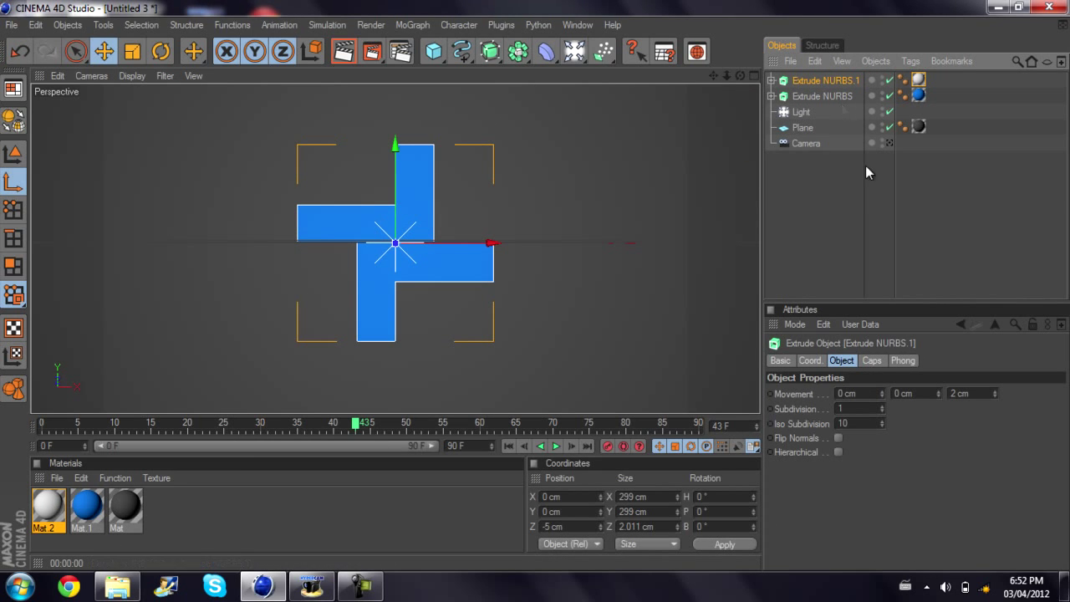
{"action": "left_click", "coordinate": [810, 360]}
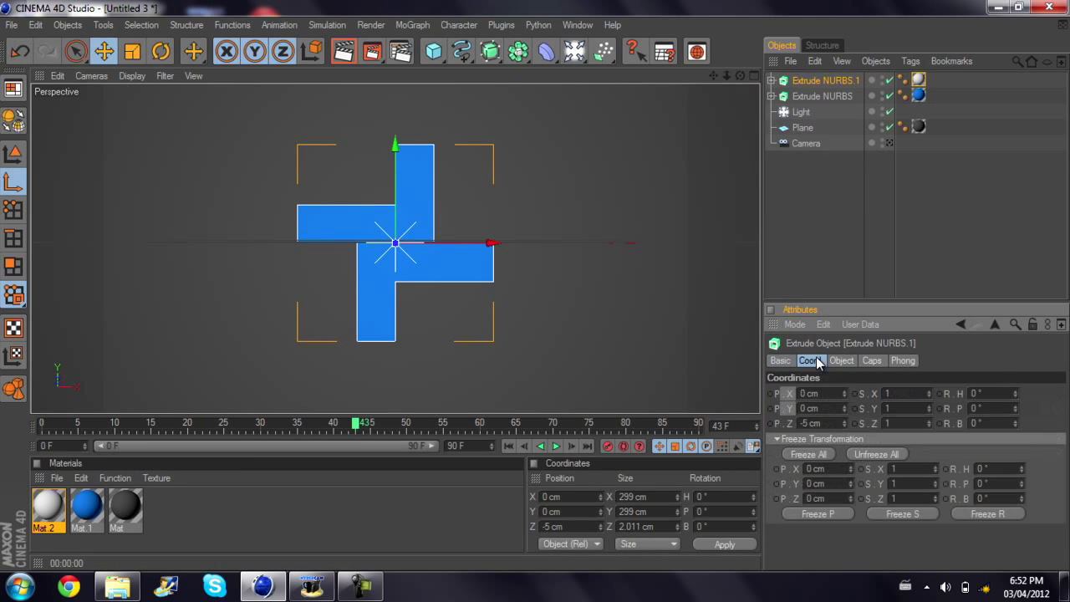
{"action": "left_click", "coordinate": [845, 426]}
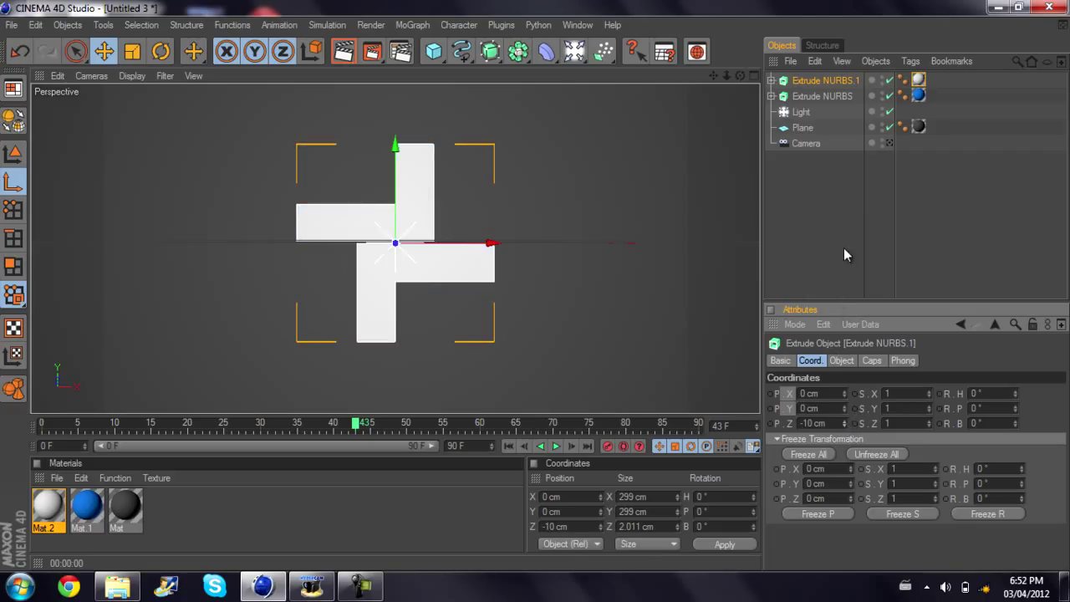
{"action": "left_click", "coordinate": [812, 276]}
Step: Select the white Extrude NURBS copy with all its children, shift its keyframes to frames 15 and 55, and clear the selection
{"action": "left_click", "coordinate": [817, 81]}
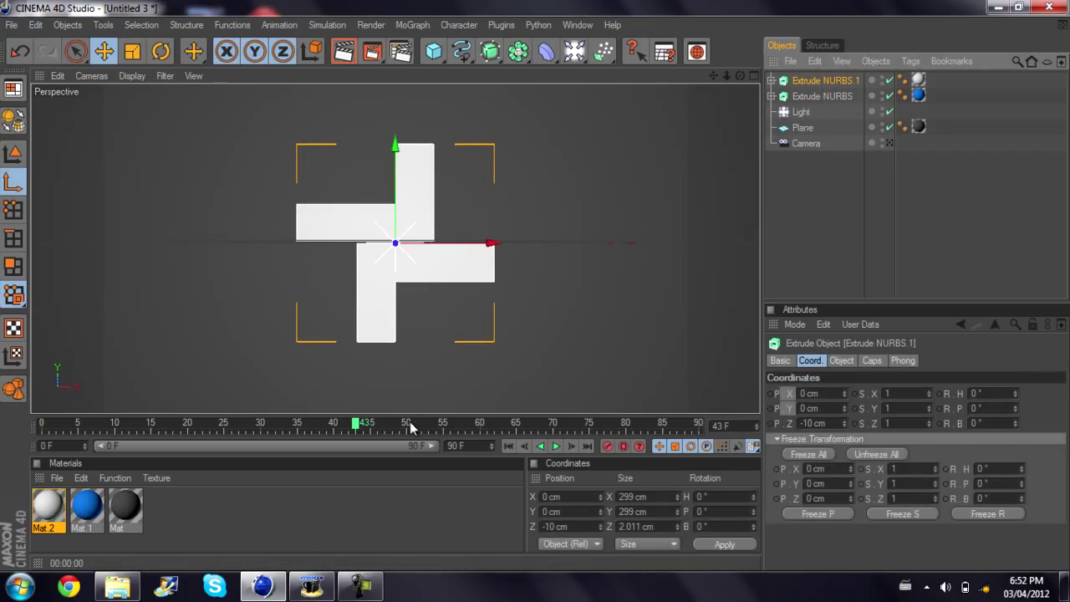
{"action": "right_click", "coordinate": [816, 76]}
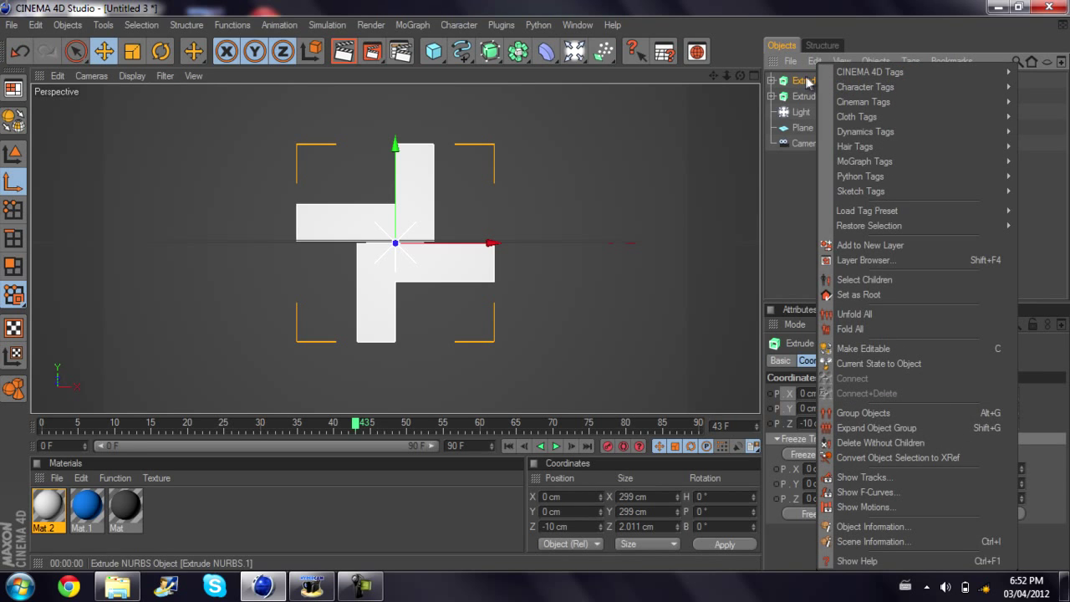
{"action": "left_click", "coordinate": [806, 82]}
{"action": "right_click", "coordinate": [831, 82]}
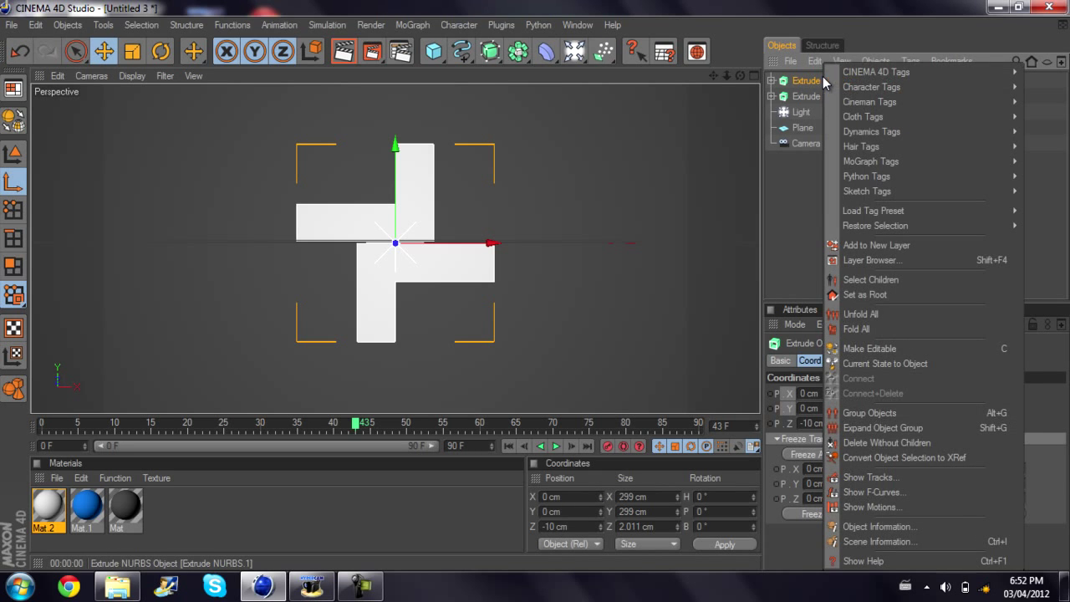
{"action": "left_click", "coordinate": [811, 81]}
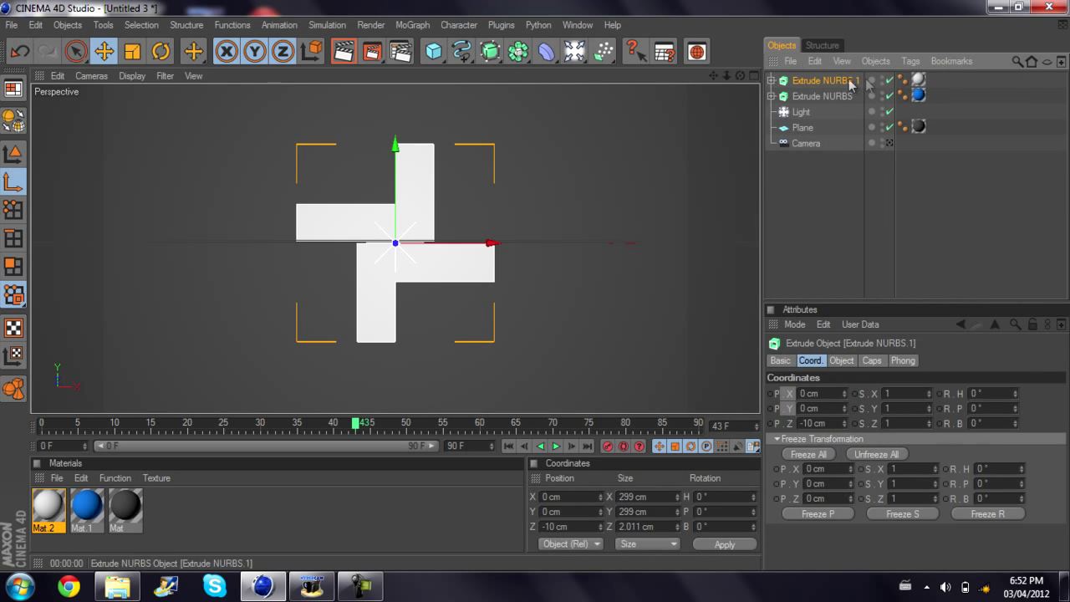
{"action": "right_click", "coordinate": [814, 81]}
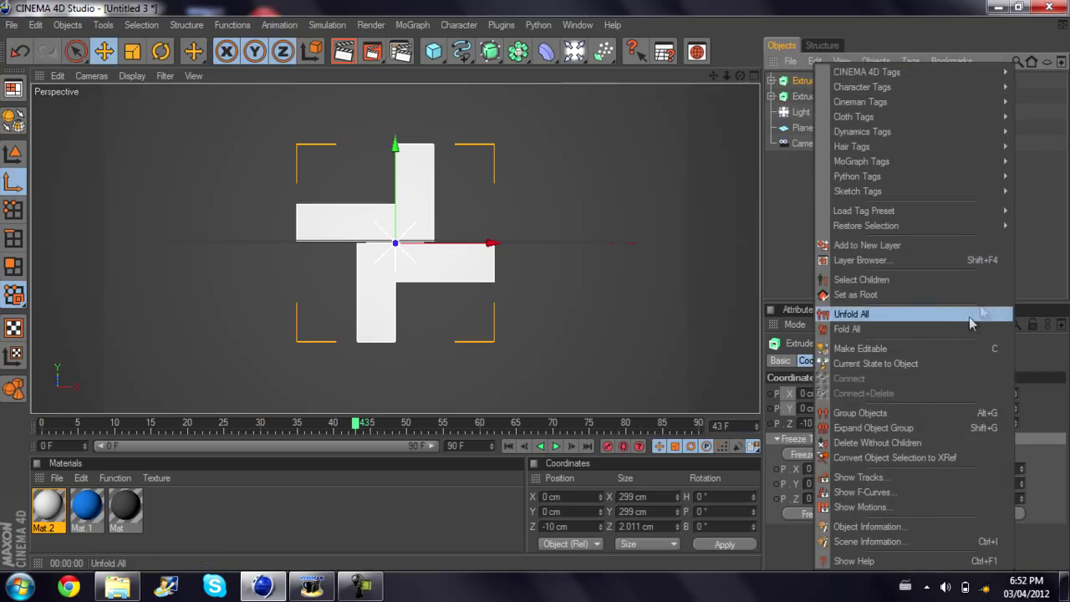
{"action": "left_click", "coordinate": [878, 281]}
{"action": "left_click_drag", "start_coordinate": [535, 435], "coordinate": [135, 438], "text": "ctrl"}
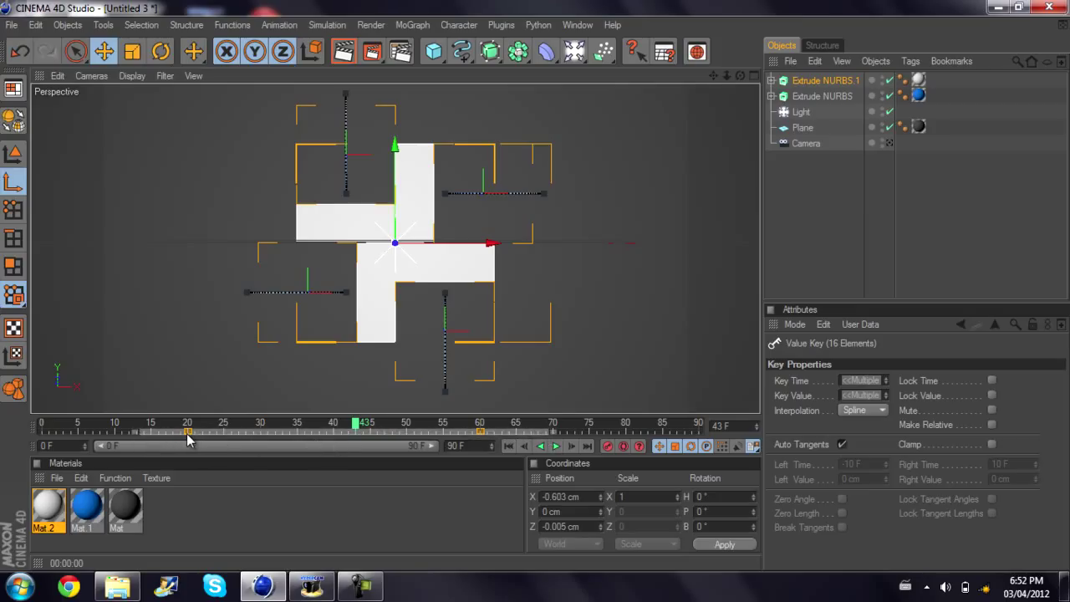
{"action": "left_click_drag", "start_coordinate": [188, 440], "coordinate": [154, 445]}
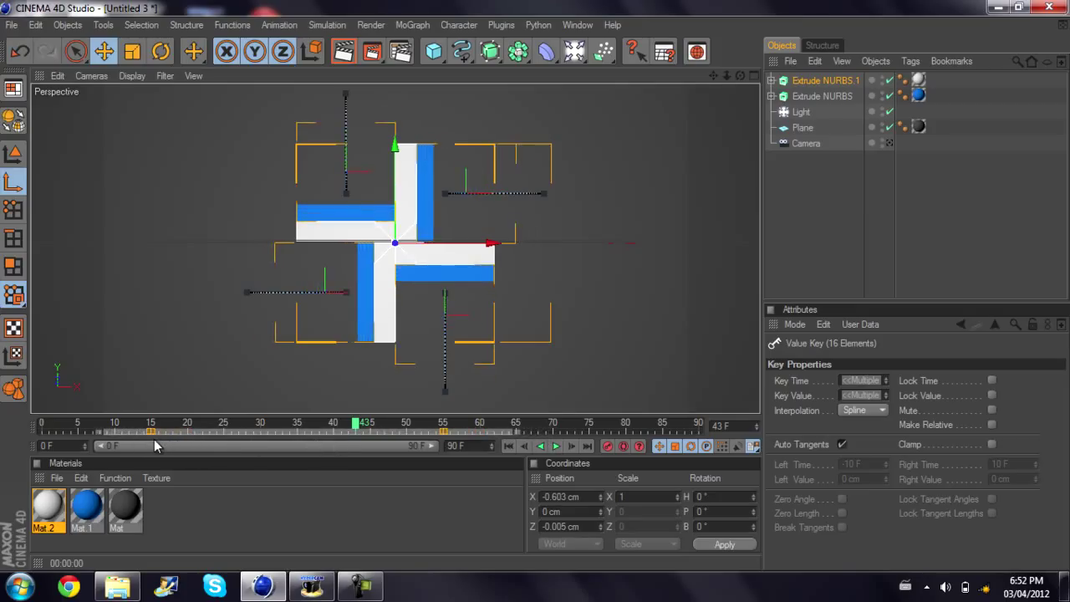
{"action": "left_click", "coordinate": [857, 210]}
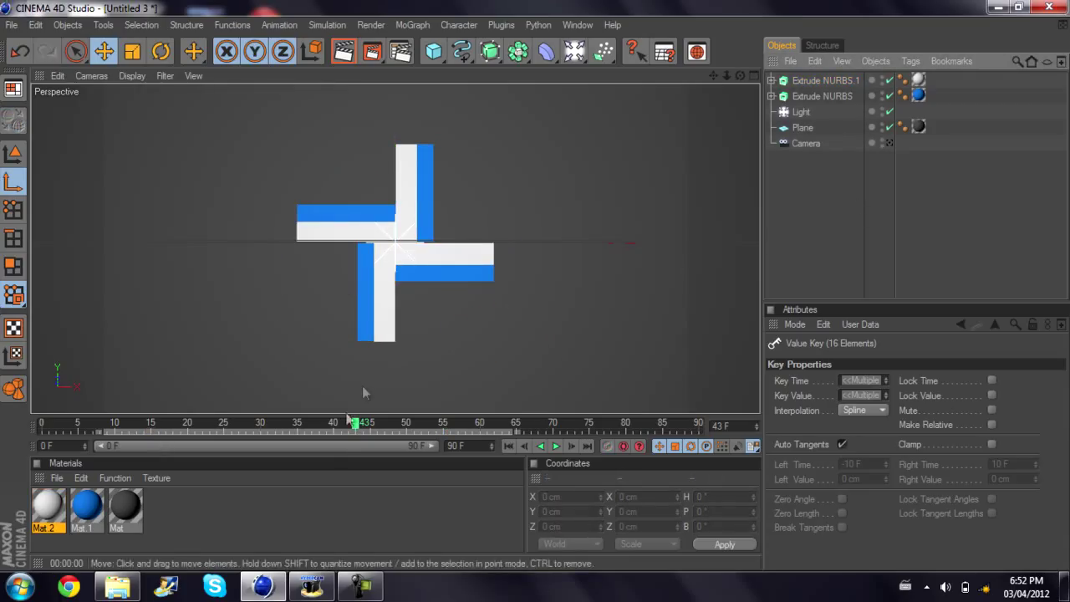
Step: Scrub through the timeline to preview the offset between the white and blue layers, stopping at frame 23
{"action": "left_click_drag", "start_coordinate": [361, 424], "coordinate": [282, 424]}
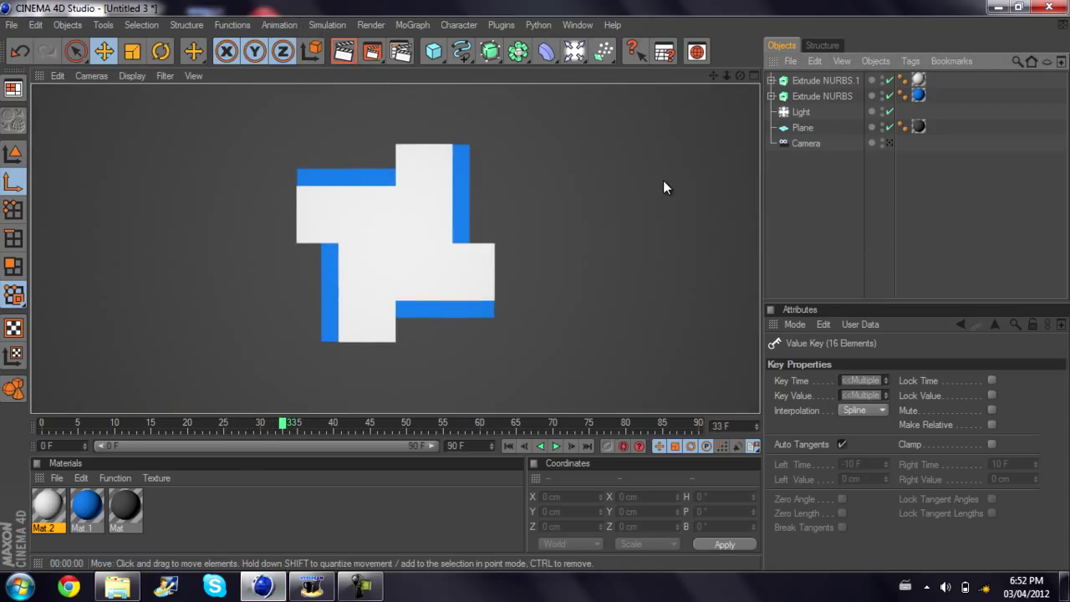
{"action": "left_click_drag", "start_coordinate": [196, 426], "coordinate": [501, 422]}
{"action": "left_click_drag", "start_coordinate": [576, 406], "coordinate": [208, 443]}
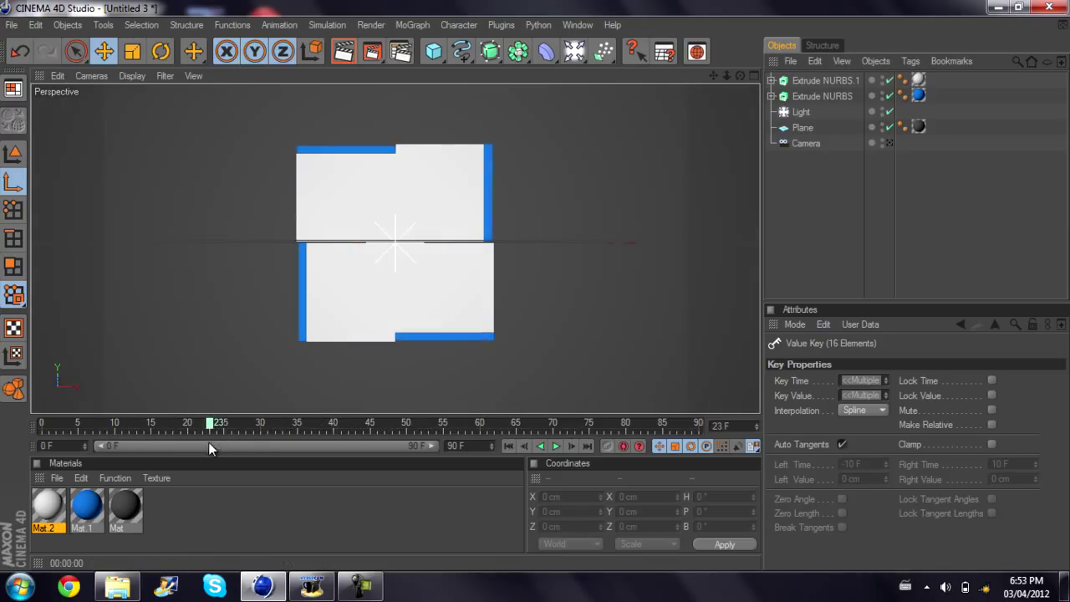
Step: Duplicate the white Extrude NURBS and delete the material tag from the new copy
{"action": "left_click", "coordinate": [841, 84]}
{"action": "key", "text": "ctrl+c"}
{"action": "key", "text": "ctrl+v"}
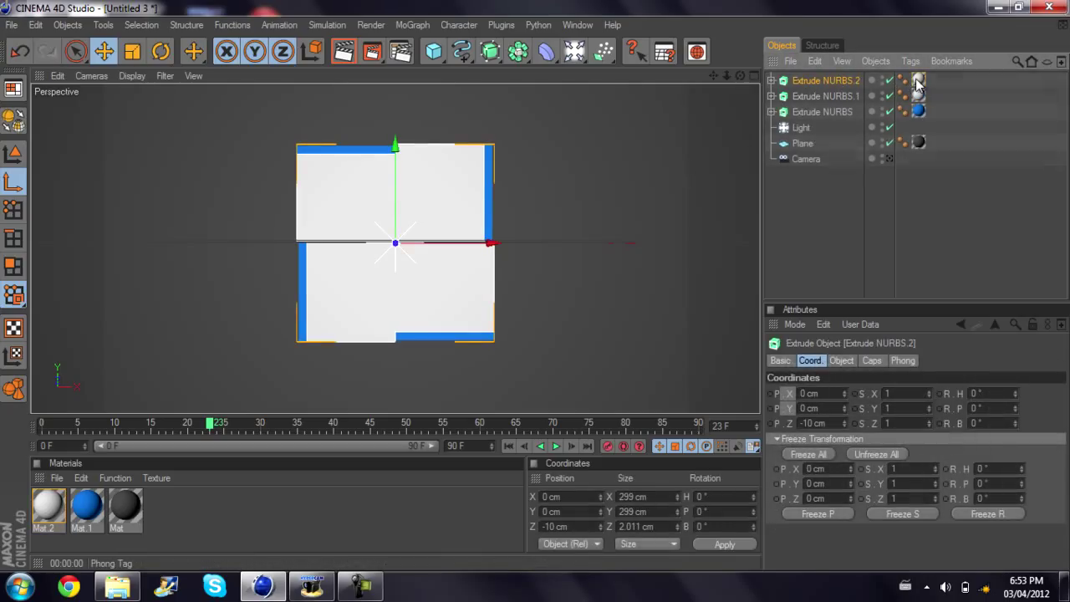
{"action": "left_click", "coordinate": [918, 80]}
{"action": "key", "text": "Delete"}
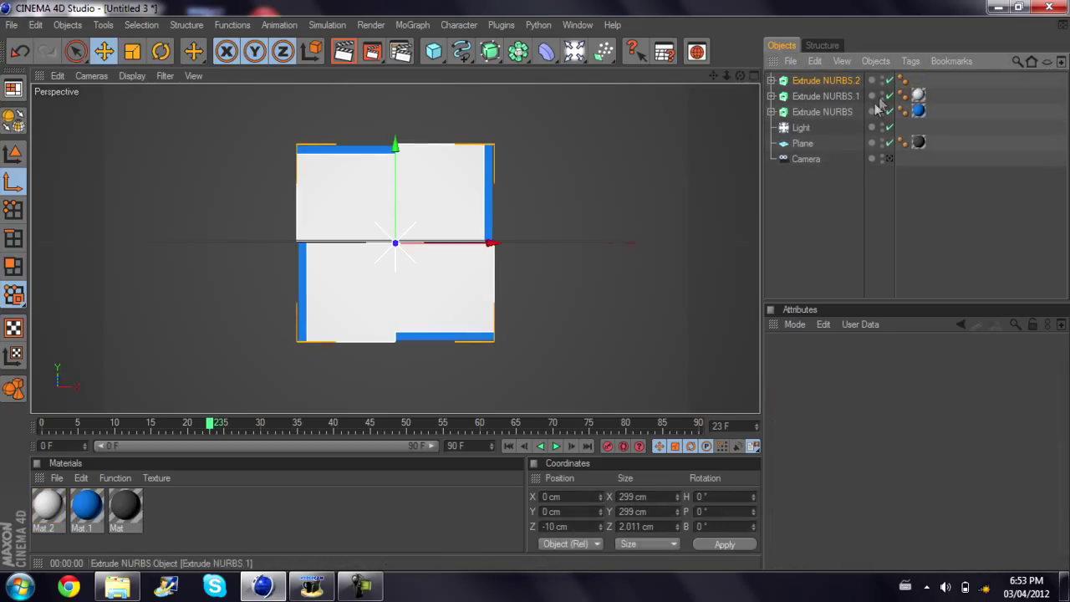
Step: Create a new near-black material with color RGB 21, 21, 21 and turn off its Specular channel
{"action": "double_click", "coordinate": [153, 498]}
{"action": "double_click", "coordinate": [52, 507]}
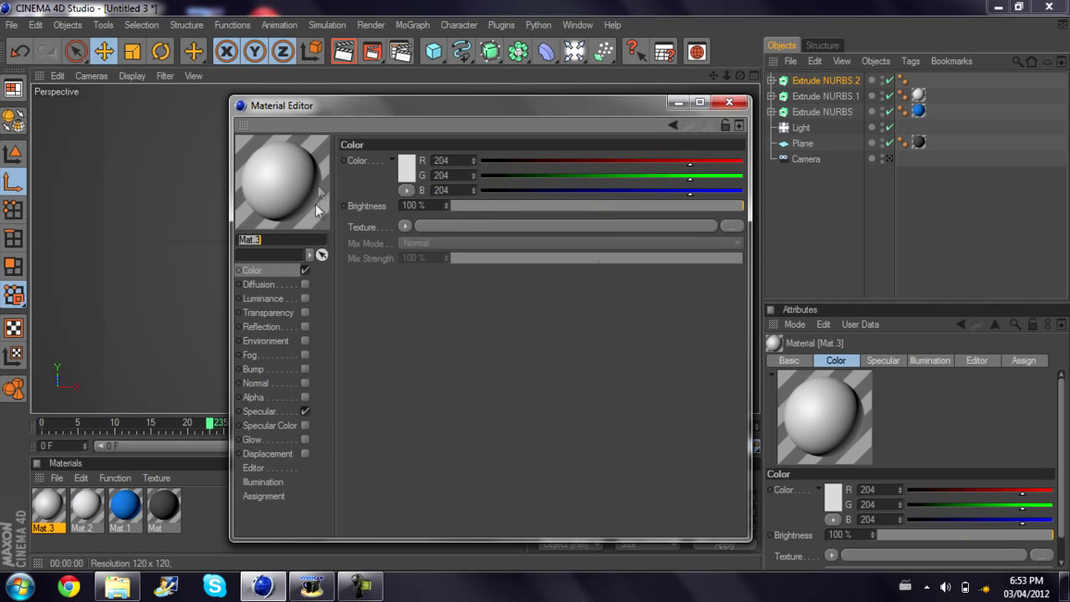
{"action": "left_click", "coordinate": [304, 411]}
{"action": "left_click", "coordinate": [406, 167]}
{"action": "left_click_drag", "start_coordinate": [300, 164], "coordinate": [265, 189]}
{"action": "left_click", "coordinate": [368, 240]}
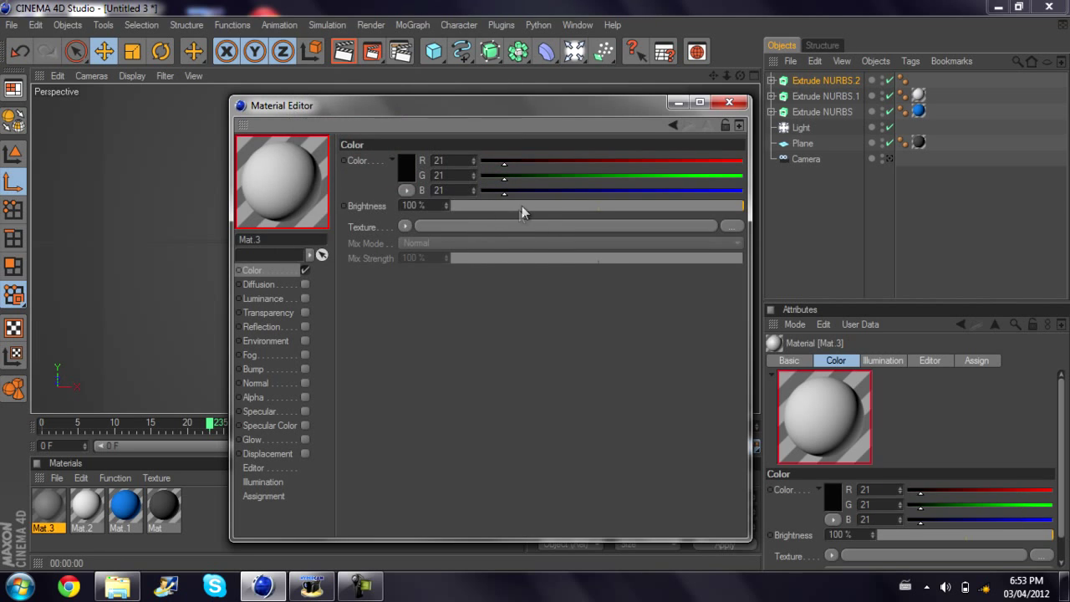
{"action": "left_click", "coordinate": [729, 101]}
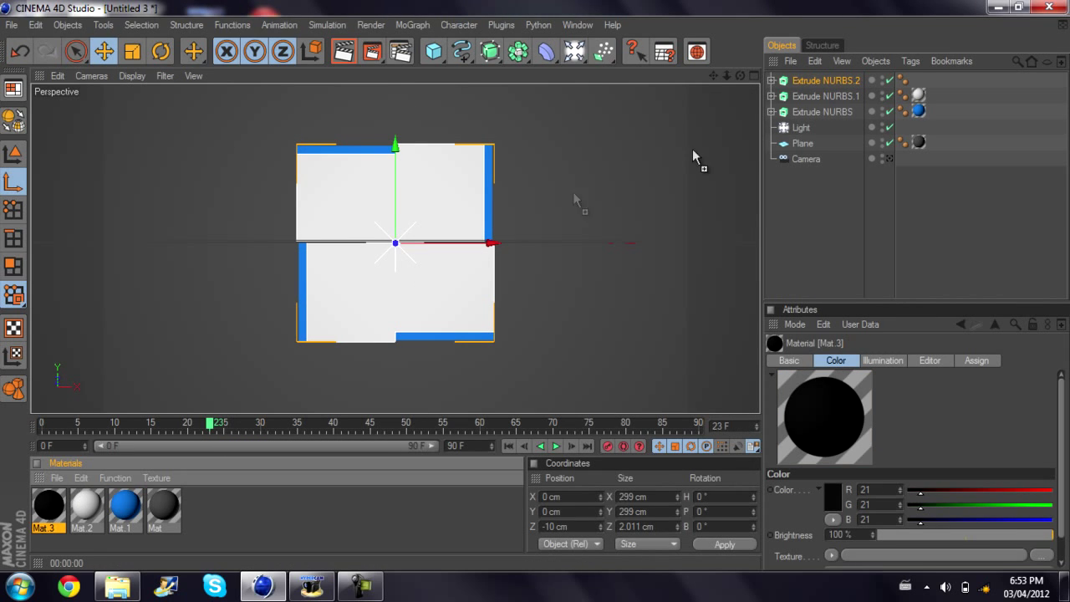
Step: Apply the near-black material to the newest Extrude NURBS copy and set its Z position to -15 cm
{"action": "left_click_drag", "start_coordinate": [807, 83], "coordinate": [807, 81]}
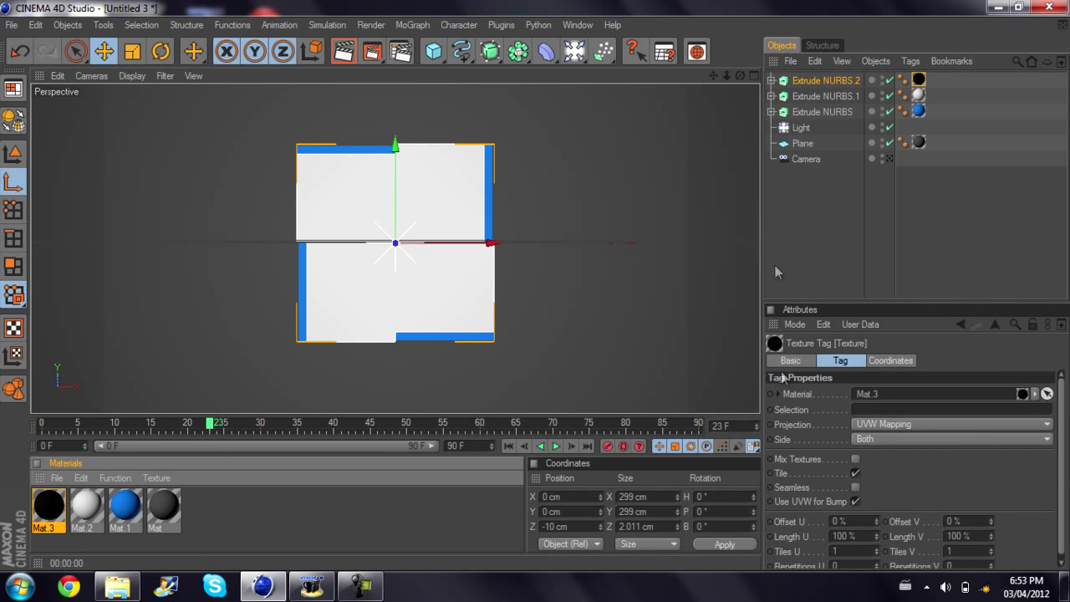
{"action": "left_click", "coordinate": [836, 83]}
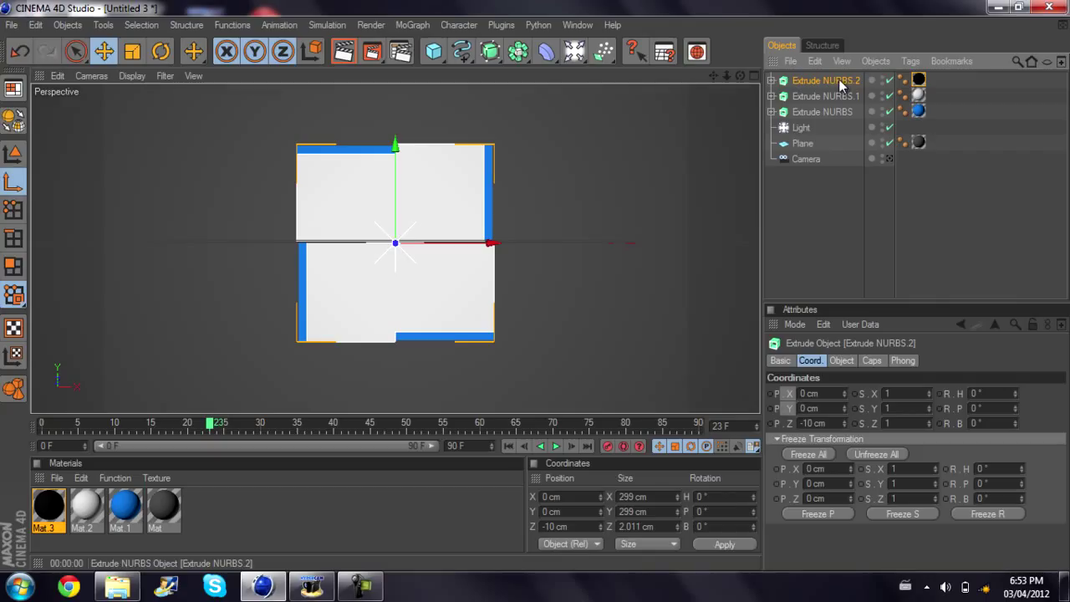
{"action": "double_click", "coordinate": [844, 425]}
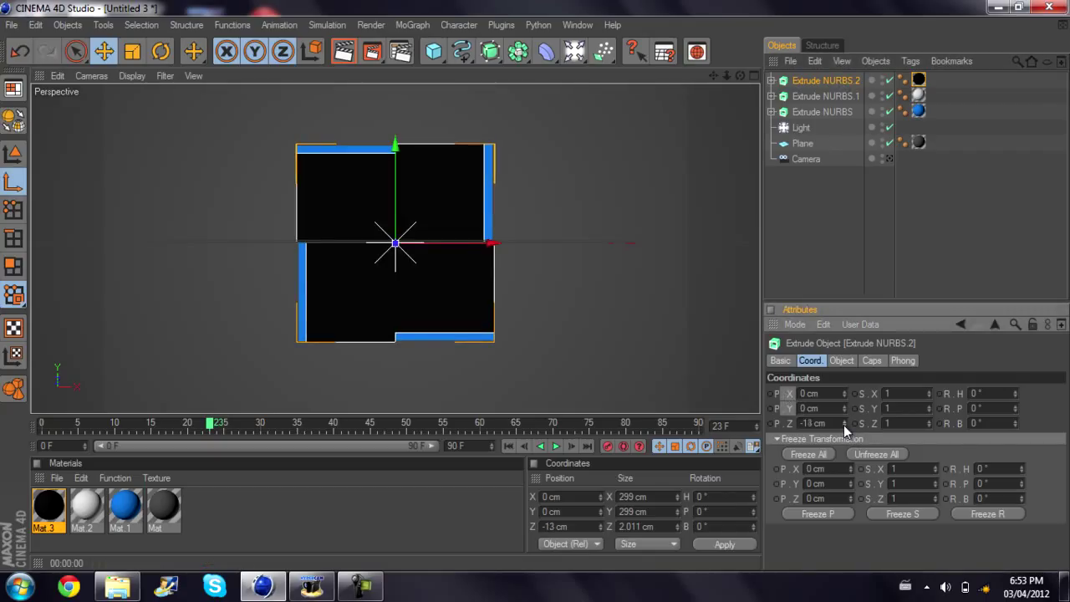
Step: Select the black Extrude NURBS copy's children, shift its keyframes to frames 10 and 50, and clear the selection
{"action": "right_click", "coordinate": [822, 83]}
{"action": "left_click", "coordinate": [864, 280]}
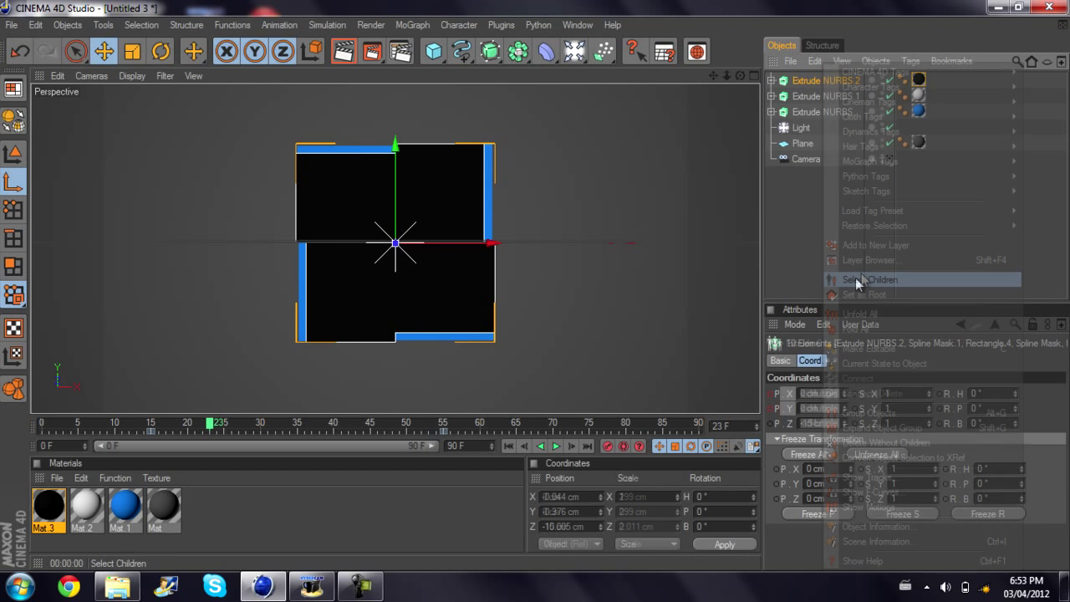
{"action": "left_click_drag", "start_coordinate": [149, 432], "coordinate": [115, 435]}
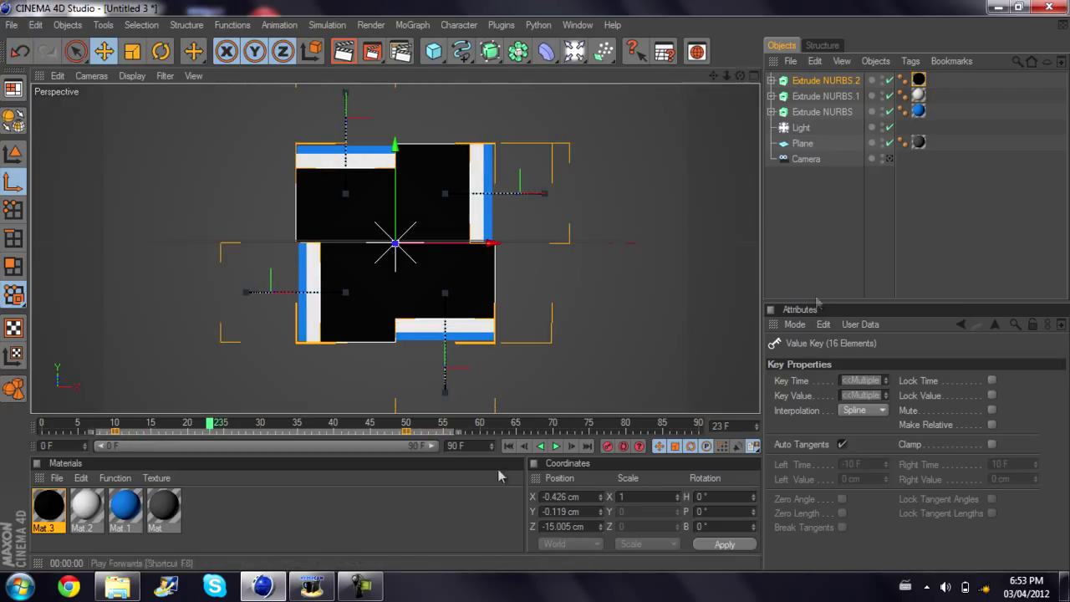
{"action": "key", "text": "ctrl+shift+a"}
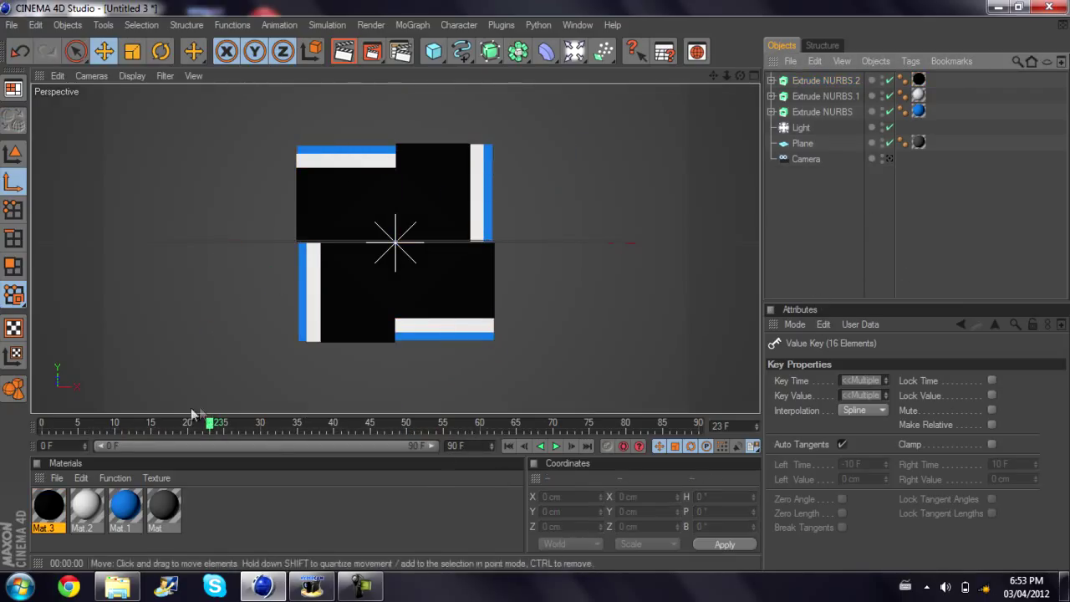
Step: Play and scrub the timeline to preview the three layered shapes' animation, stopping at frame 9
{"action": "key", "text": "F6"}
{"action": "left_click", "coordinate": [556, 446]}
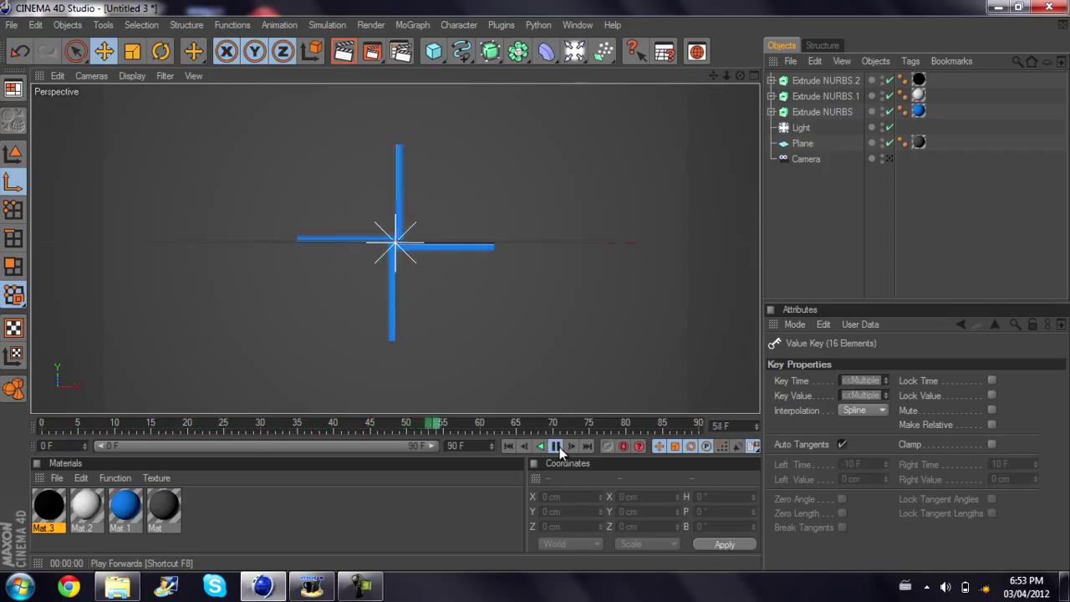
{"action": "left_click", "coordinate": [558, 447]}
{"action": "left_click_drag", "start_coordinate": [406, 426], "coordinate": [117, 457]}
{"action": "left_click", "coordinate": [815, 81]}
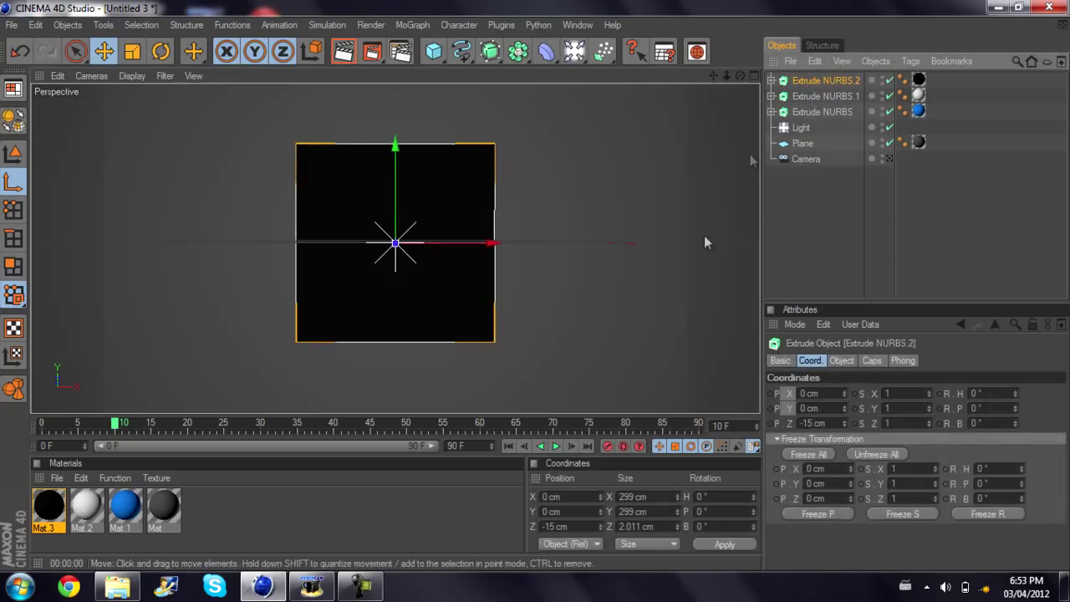
{"action": "left_click", "coordinate": [857, 194]}
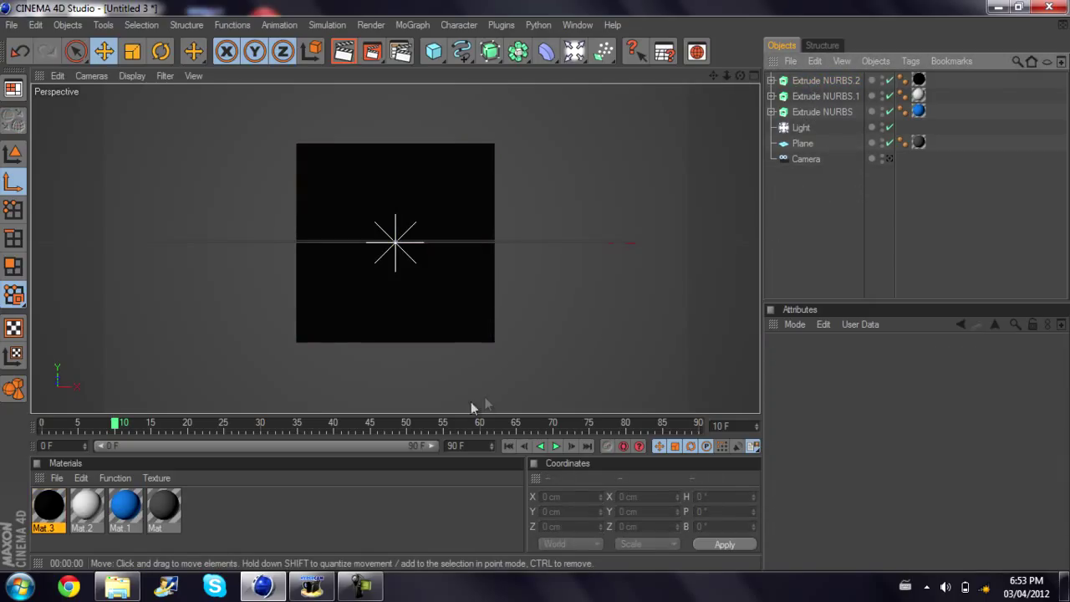
{"action": "left_click_drag", "start_coordinate": [164, 427], "coordinate": [107, 426]}
Step: Add a Null object and parent all three Extrude NURBS objects under it
{"action": "left_click", "coordinate": [814, 81]}
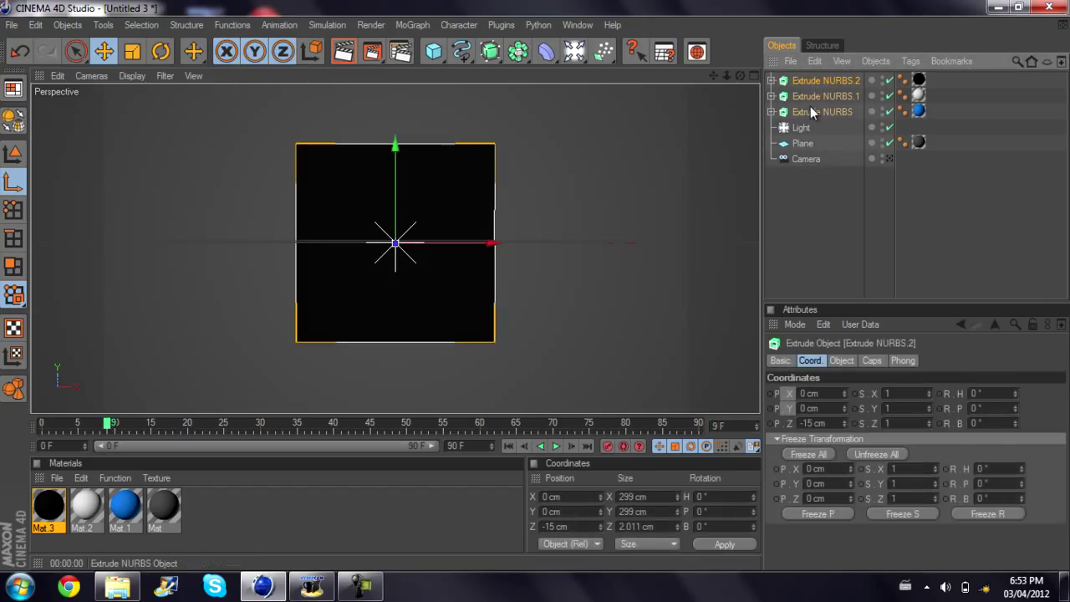
{"action": "left_click", "coordinate": [806, 111], "text": "shift"}
{"action": "left_click", "coordinate": [823, 80]}
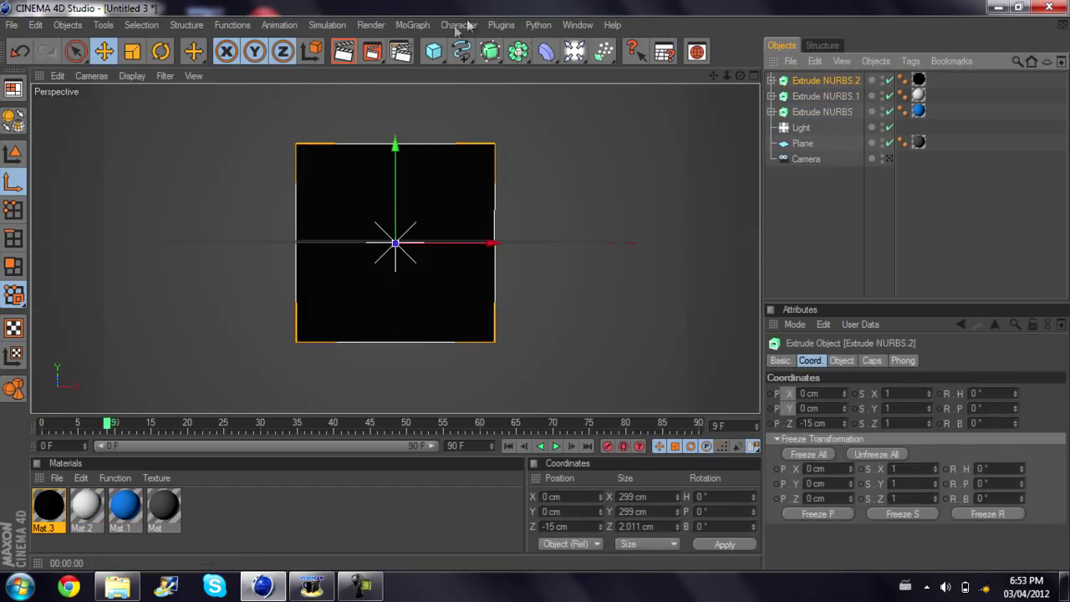
{"action": "left_click", "coordinate": [433, 51]}
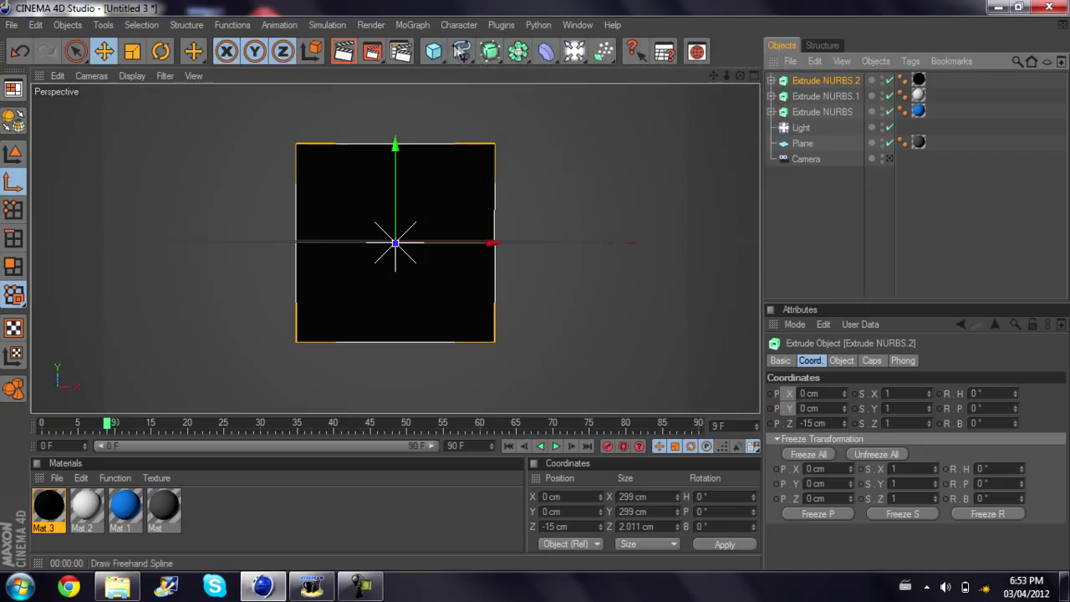
{"action": "left_click", "coordinate": [433, 51]}
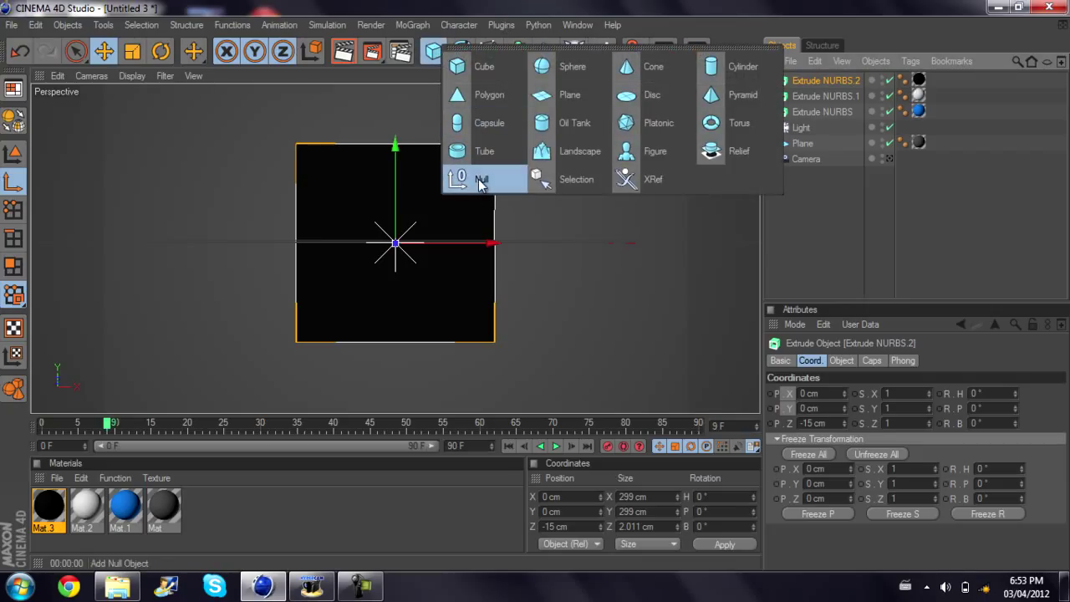
{"action": "left_click", "coordinate": [820, 98]}
{"action": "left_click", "coordinate": [819, 127], "text": "shift"}
{"action": "left_click_drag", "start_coordinate": [819, 127], "coordinate": [794, 81]}
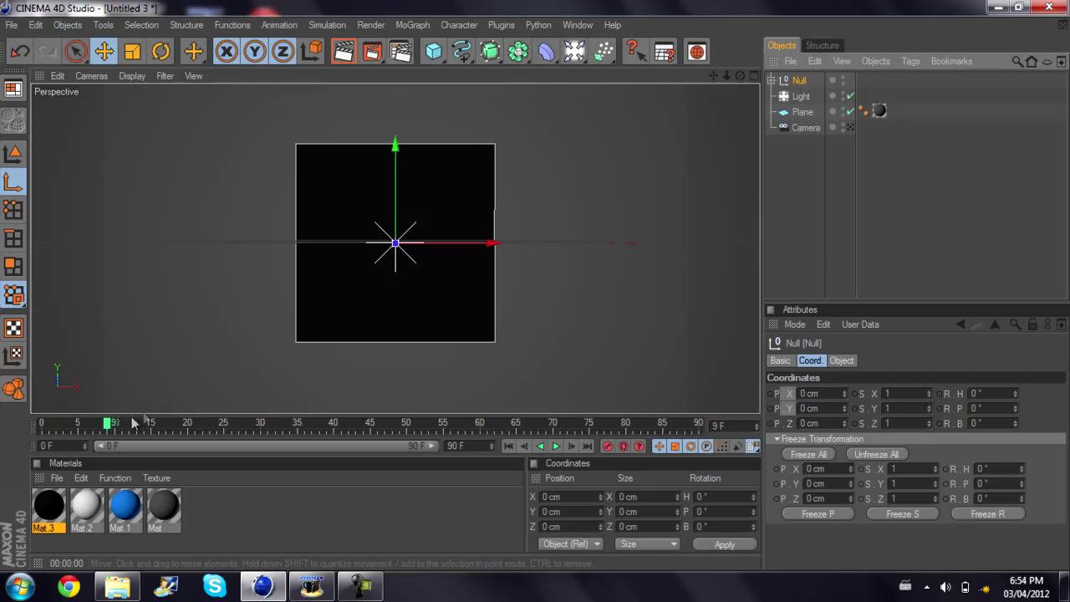
Step: At frame 0, set the Null's X, Y and Z scale to 0 and record keyframes for all three scale values
{"action": "key", "text": "f"}
{"action": "key", "text": "f"}
{"action": "key", "text": "f"}
{"action": "key", "text": "f"}
{"action": "key", "text": "f"}
{"action": "key", "text": "f"}
{"action": "key", "text": "f"}
{"action": "key", "text": "f"}
{"action": "key", "text": "f"}
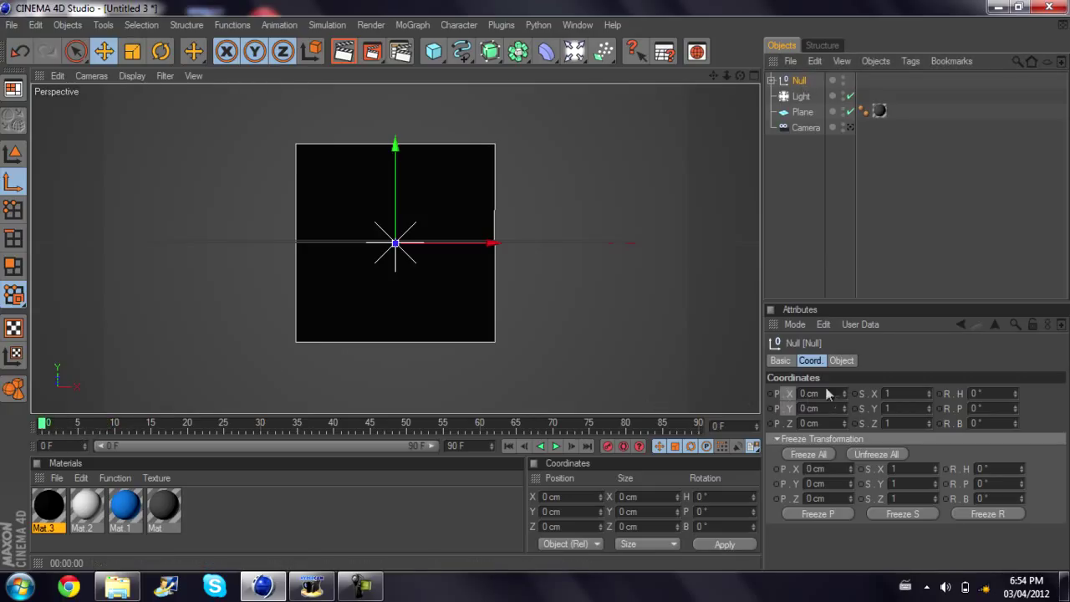
{"action": "left_click", "coordinate": [807, 361]}
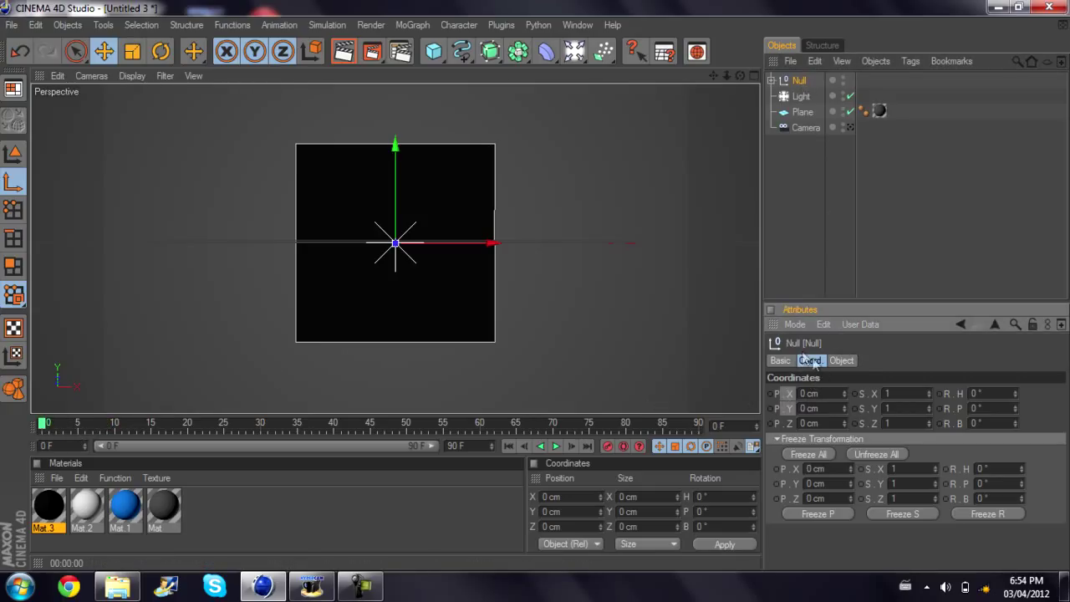
{"action": "double_click", "coordinate": [915, 394]}
{"action": "type", "text": "0"}
{"action": "key", "text": "Tab"}
{"action": "type", "text": "0"}
{"action": "key", "text": "Tab"}
{"action": "type", "text": "0"}
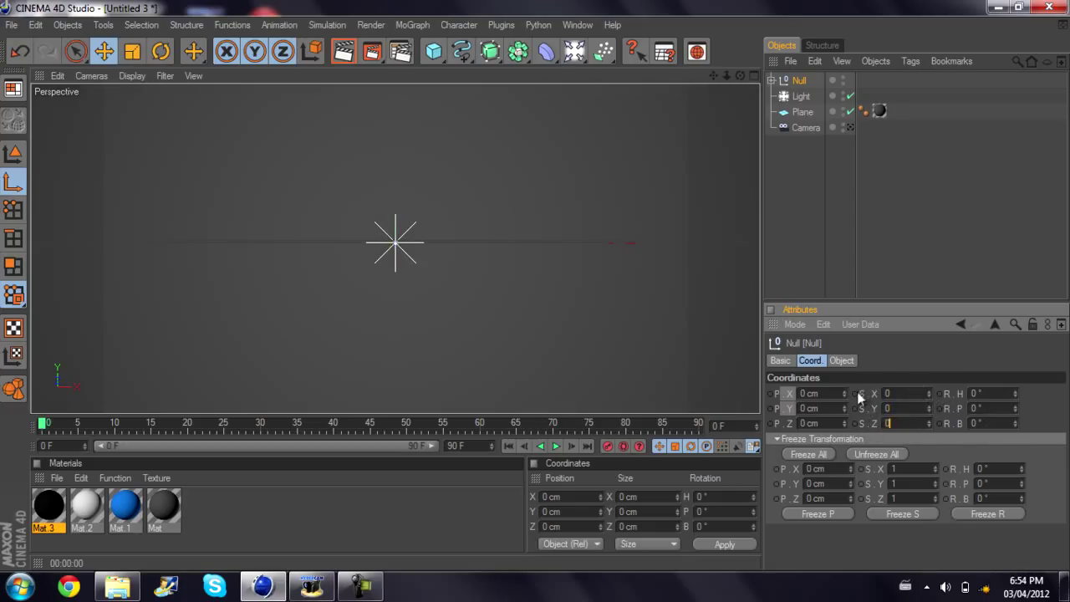
{"action": "left_click", "coordinate": [858, 408]}
{"action": "left_click", "coordinate": [854, 394]}
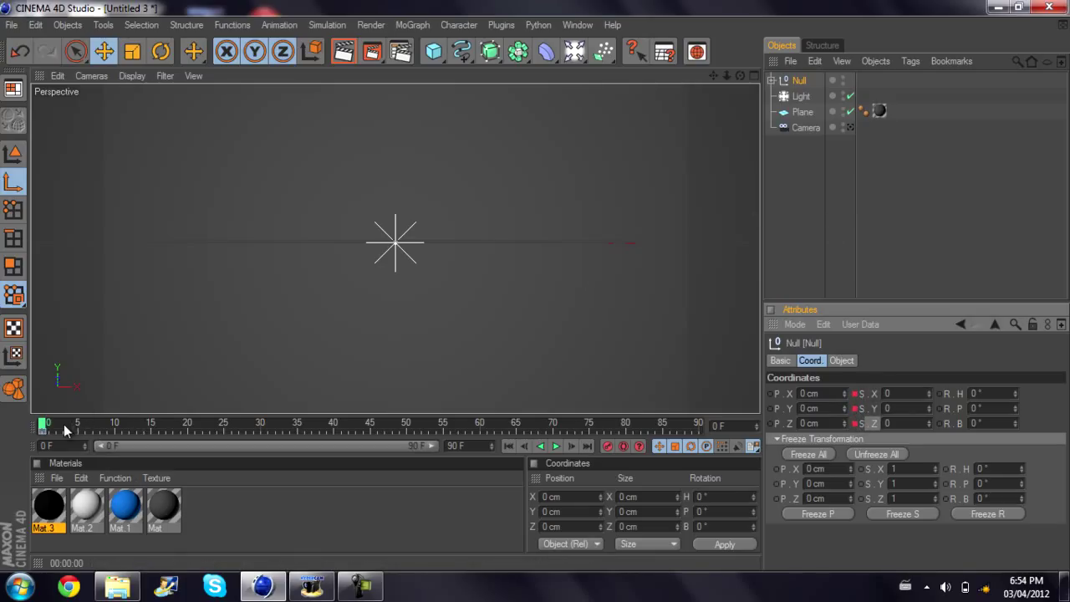
Step: Move to frame 20 and set the Null's X, Y and Z scale to 1
{"action": "mouse_move", "coordinate": [46, 425]}
{"action": "left_mouse_down"}
{"action": "mouse_move", "coordinate": [252, 428]}
{"action": "mouse_move", "coordinate": [185, 433]}
{"action": "left_mouse_up"}
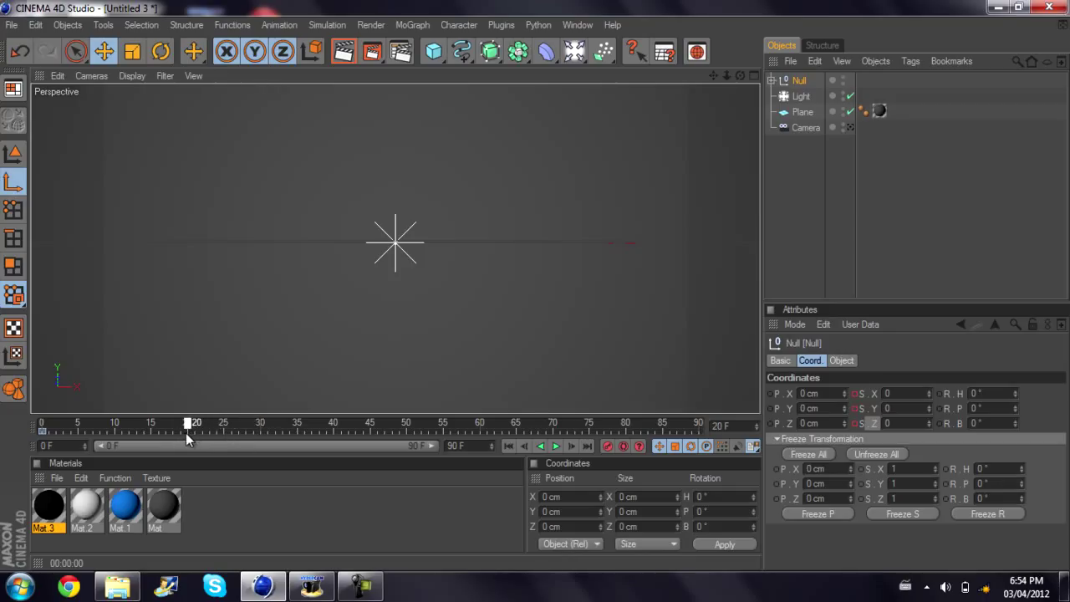
{"action": "left_click", "coordinate": [898, 394]}
{"action": "type", "text": "1"}
{"action": "key", "text": "Tab"}
{"action": "type", "text": "1"}
{"action": "key", "text": "Tab"}
{"action": "type", "text": "1"}
{"action": "key", "text": "Return"}
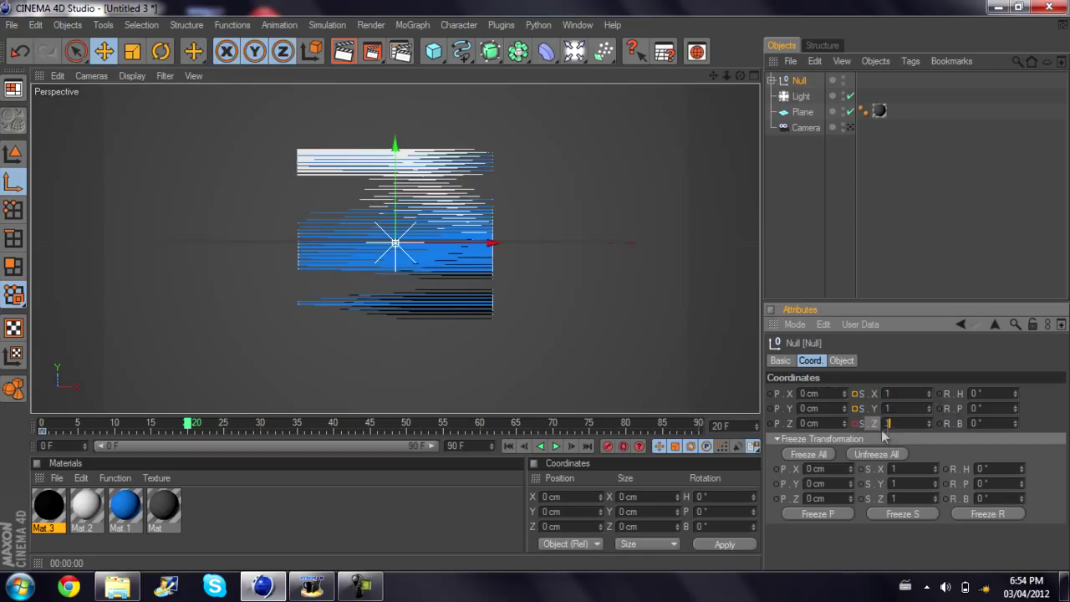
Step: Return to frame 0 and record a keyframe for the Null's R.B rotation at 0°
{"action": "left_click", "coordinate": [481, 359]}
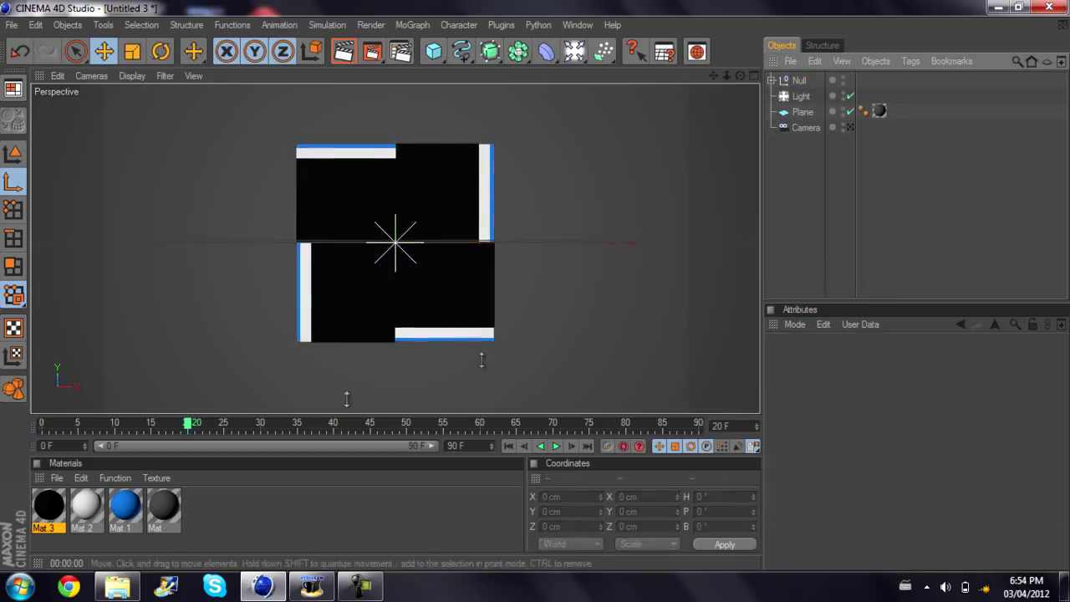
{"action": "mouse_move", "coordinate": [190, 428]}
{"action": "left_mouse_down"}
{"action": "mouse_move", "coordinate": [79, 434]}
{"action": "mouse_move", "coordinate": [351, 435]}
{"action": "mouse_move", "coordinate": [63, 447]}
{"action": "mouse_move", "coordinate": [479, 440]}
{"action": "mouse_move", "coordinate": [419, 460]}
{"action": "mouse_move", "coordinate": [226, 483]}
{"action": "mouse_move", "coordinate": [76, 453]}
{"action": "mouse_move", "coordinate": [43, 462]}
{"action": "mouse_move", "coordinate": [243, 426]}
{"action": "mouse_move", "coordinate": [42, 439]}
{"action": "left_mouse_up"}
{"action": "left_click", "coordinate": [799, 81]}
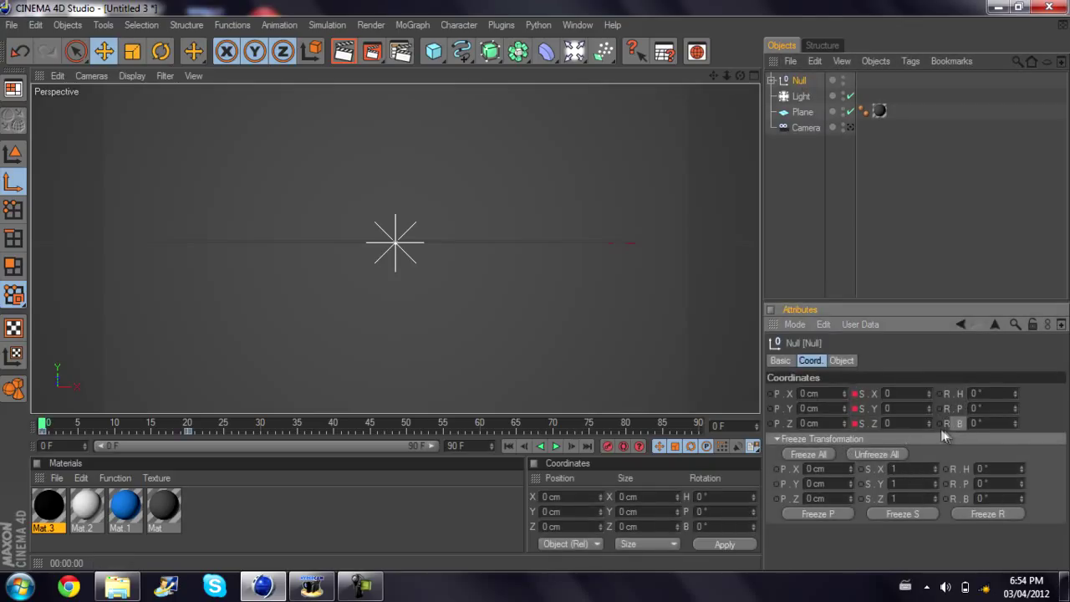
Step: Move to frame 60, set the Null's R.B rotation to 360° and record a keyframe for it
{"action": "left_click", "coordinate": [51, 425]}
{"action": "mouse_move", "coordinate": [52, 424]}
{"action": "left_mouse_down"}
{"action": "mouse_move", "coordinate": [517, 433]}
{"action": "mouse_move", "coordinate": [487, 435]}
{"action": "left_mouse_up"}
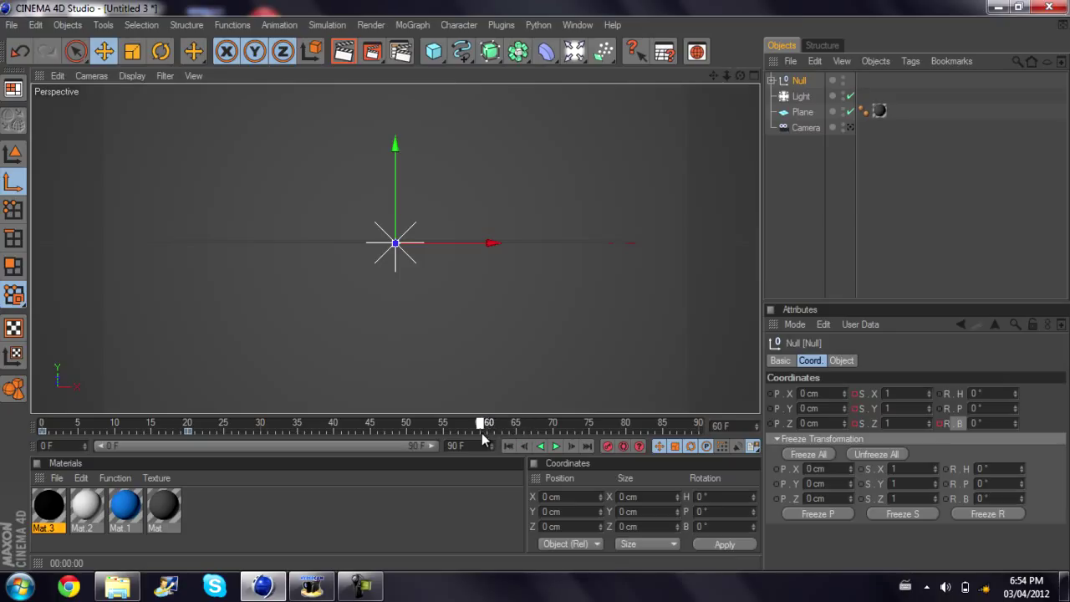
{"action": "left_click", "coordinate": [976, 423]}
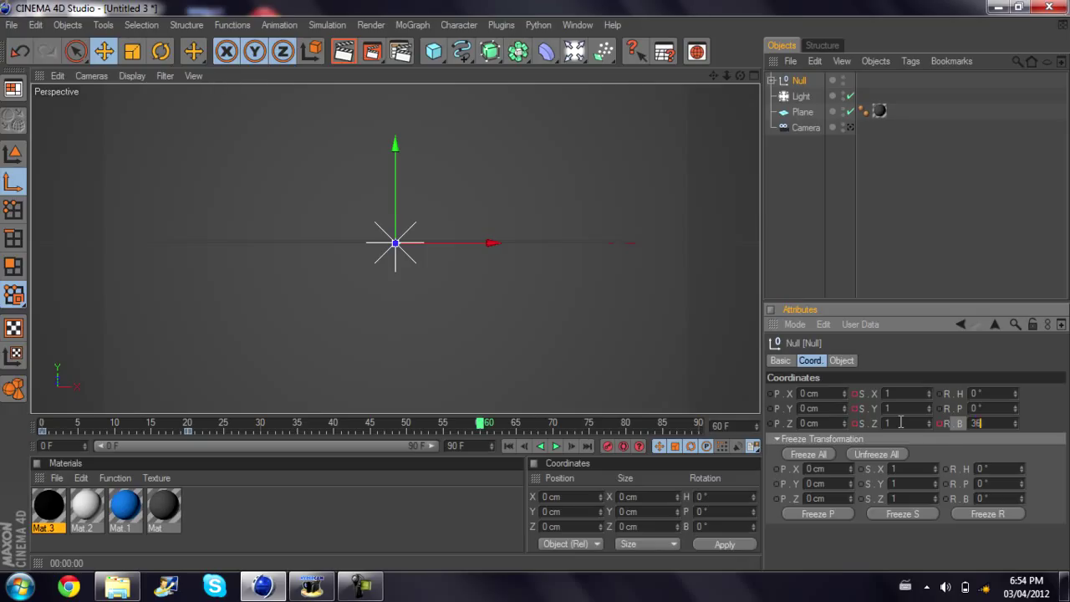
{"action": "key", "text": "Return"}
{"action": "left_click", "coordinate": [940, 423], "text": "ctrl"}
Step: Play the animation from the start and scrub the timeline to review the spinning layers, stopping at frame 36
{"action": "left_click_drag", "start_coordinate": [129, 428], "coordinate": [42, 428]}
{"action": "left_click", "coordinate": [556, 447]}
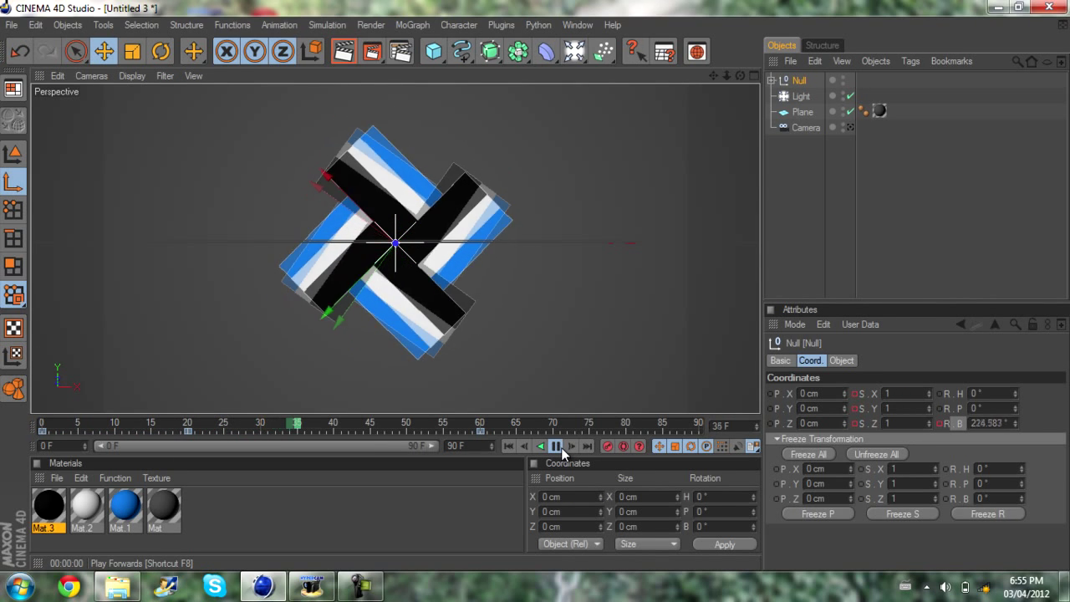
{"action": "left_click", "coordinate": [560, 448]}
{"action": "left_click", "coordinate": [800, 265]}
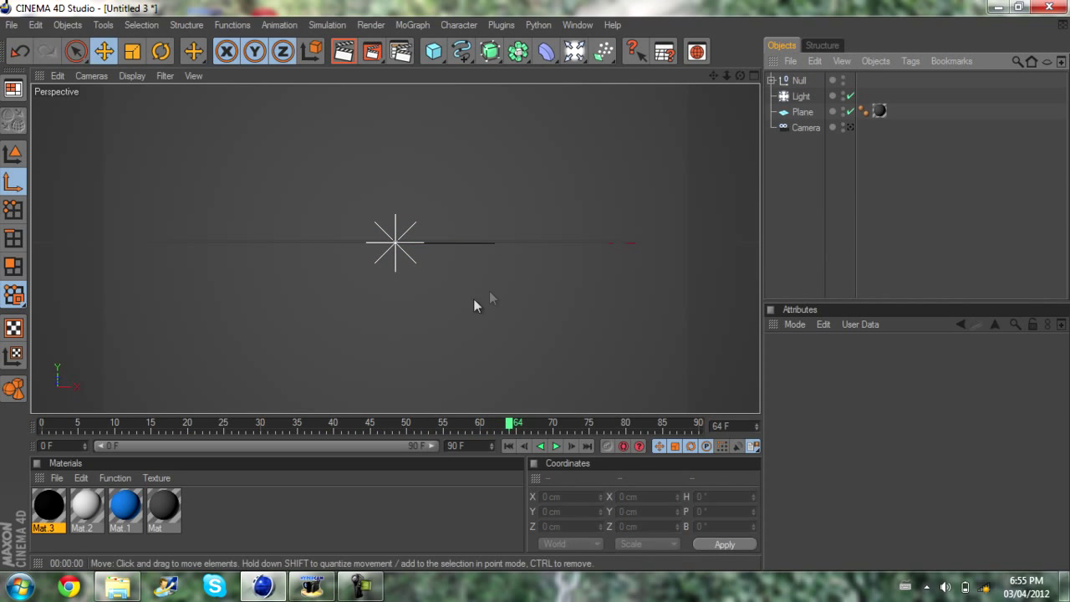
{"action": "left_click_drag", "start_coordinate": [360, 428], "coordinate": [256, 443]}
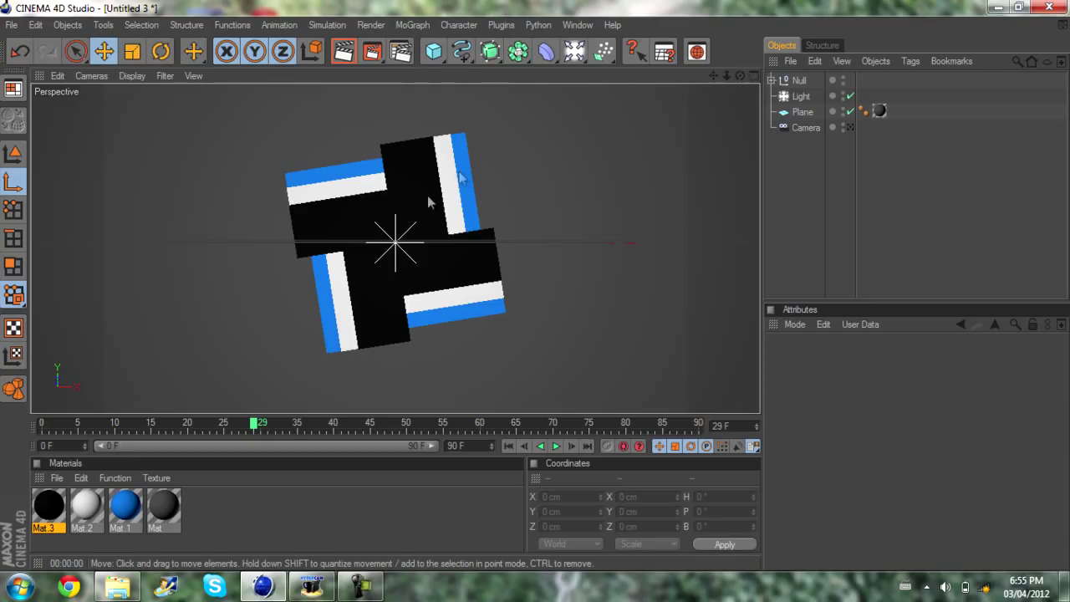
{"action": "left_click_drag", "start_coordinate": [257, 427], "coordinate": [307, 418]}
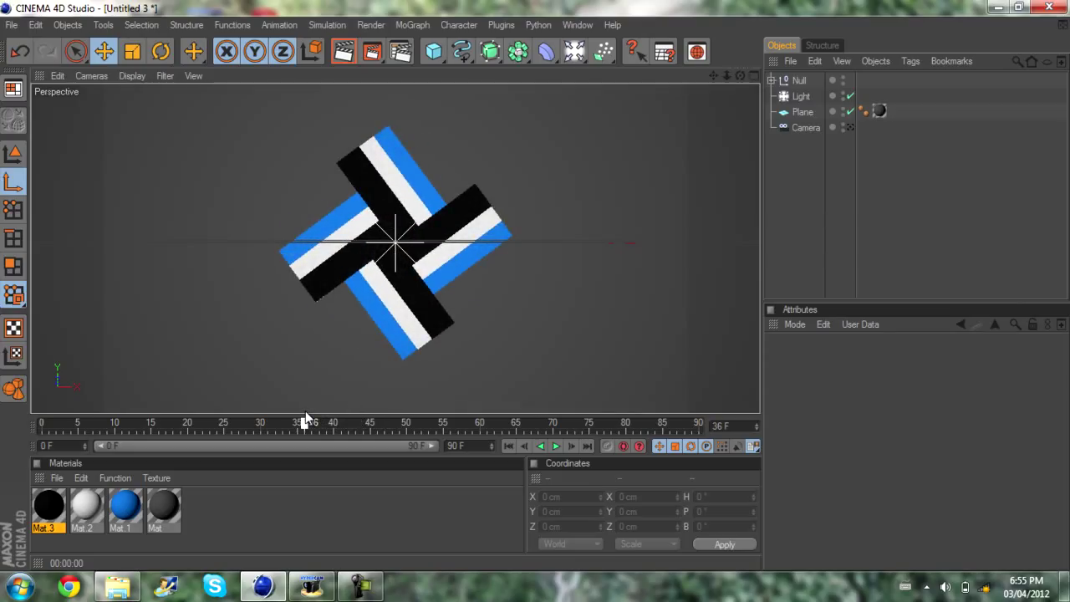